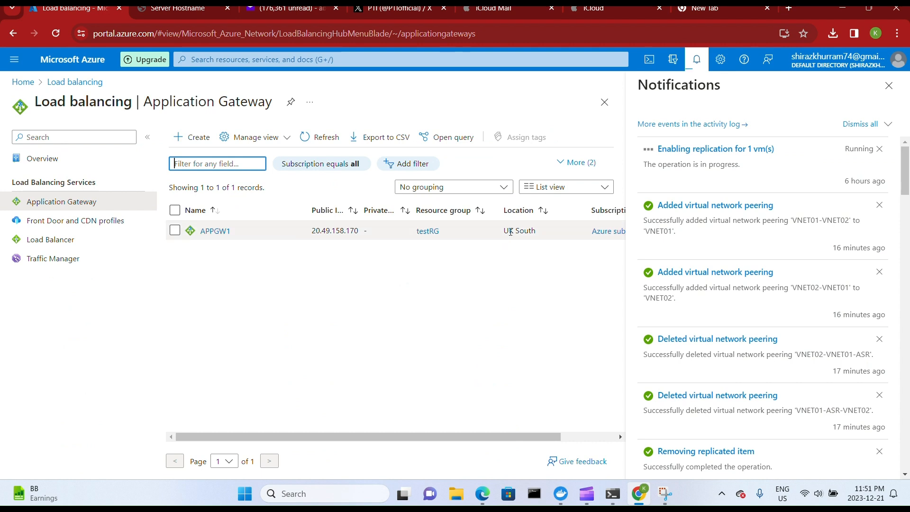
left_click_drag(501, 234, 540, 229)
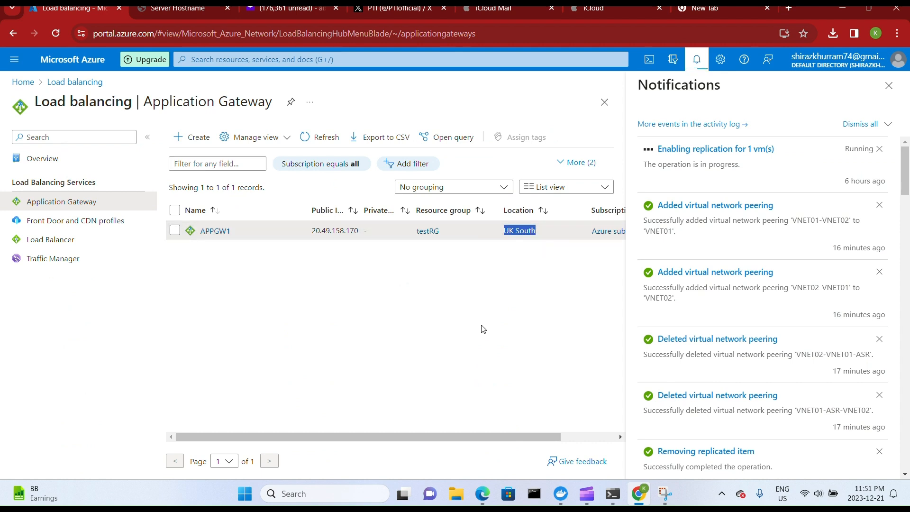
left_click(464, 398)
left_click_drag(463, 435, 413, 448)
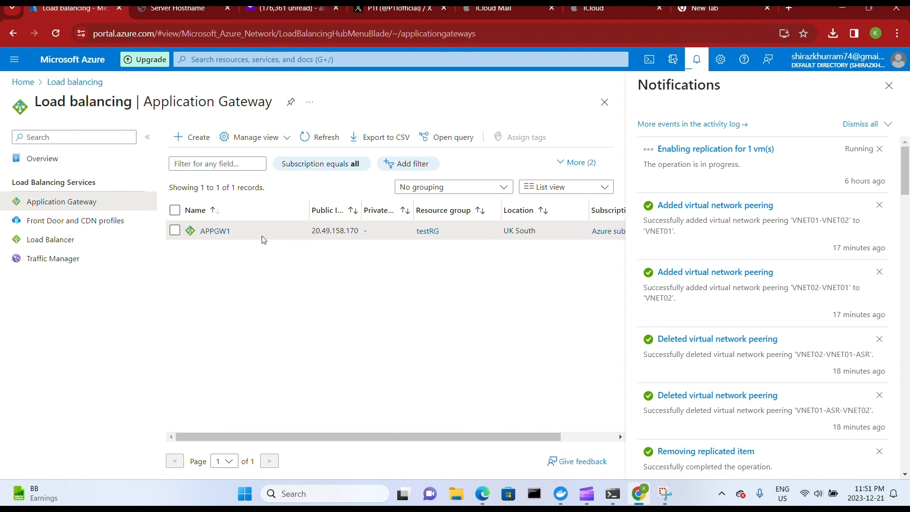
View the targets of backendpool1 in the APPGW1 application gateway and check the gateway's backend health.
left_click(215, 231)
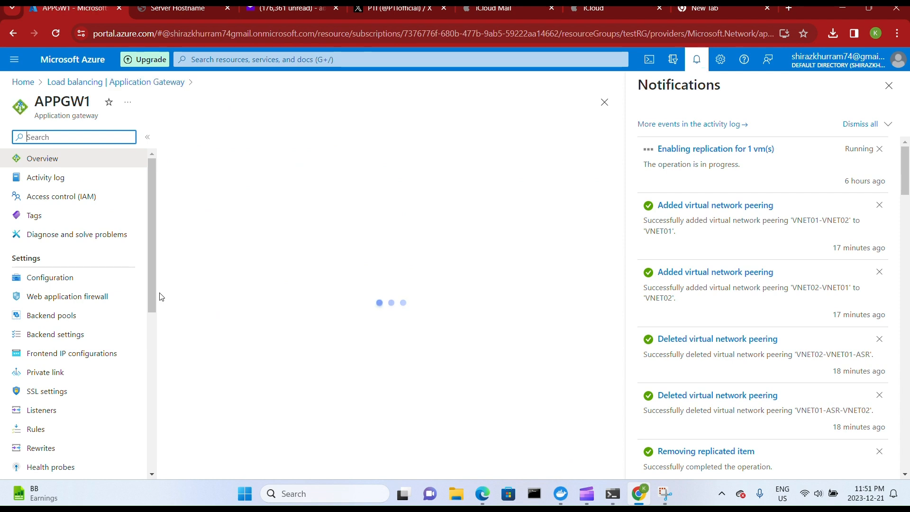
mouse_move(152, 287)
left_mouse_down()
mouse_move(153, 298)
mouse_move(149, 278)
mouse_move(153, 324)
mouse_move(153, 290)
left_mouse_up()
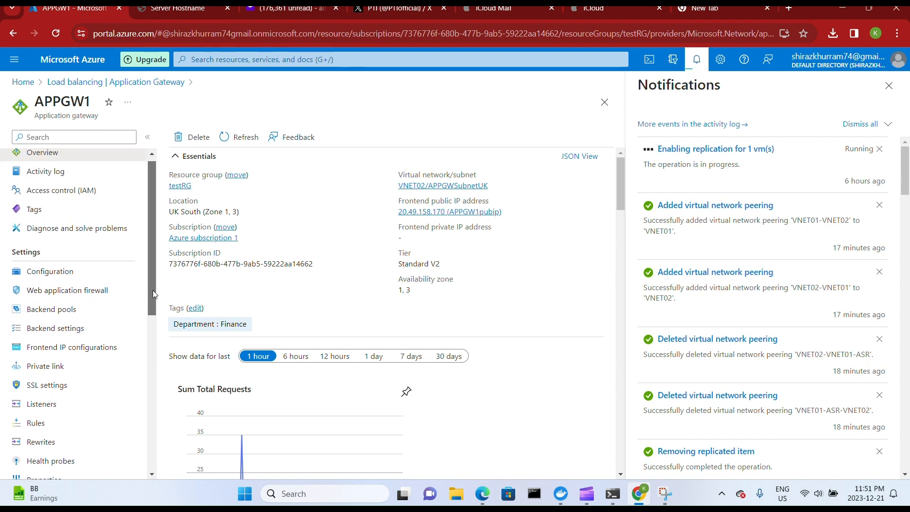
left_click(81, 309)
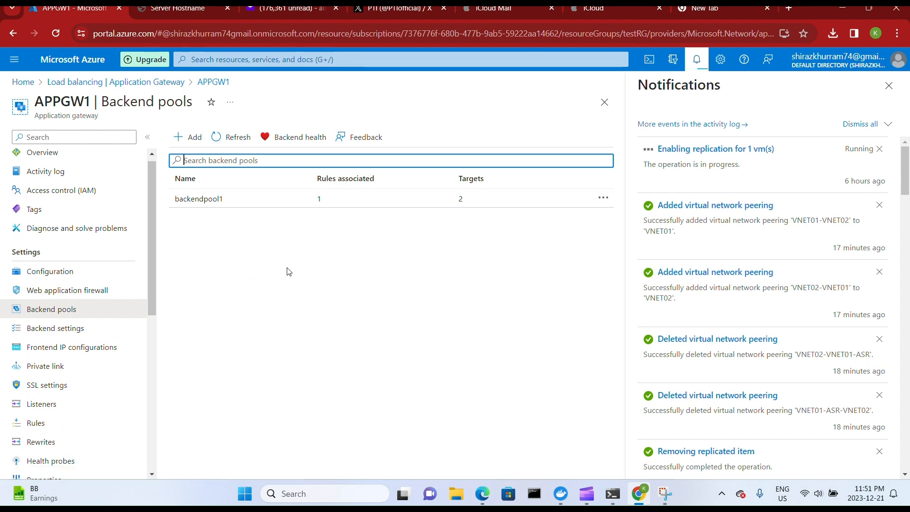
left_click(199, 199)
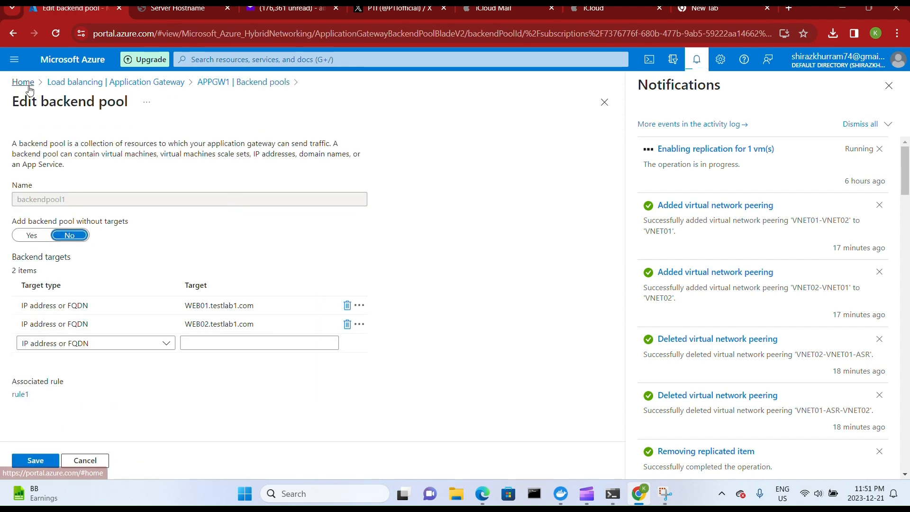
left_click(233, 82)
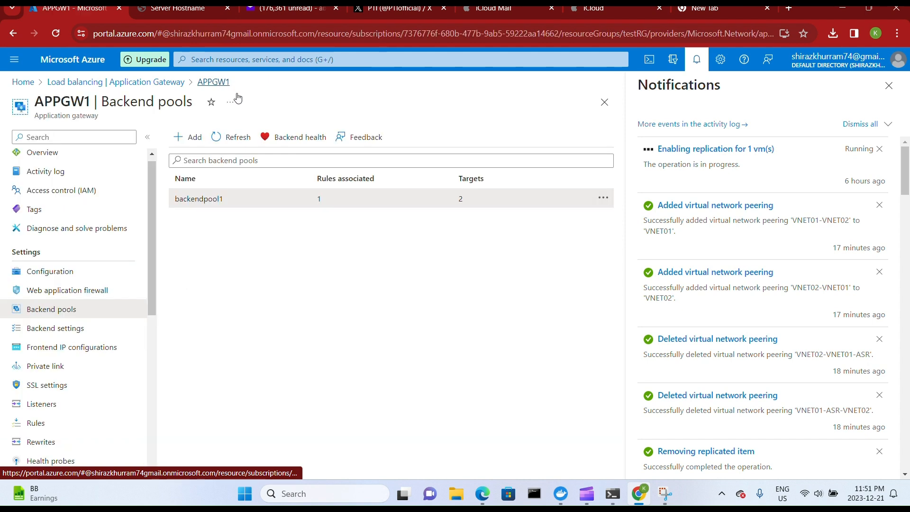
left_click(291, 138)
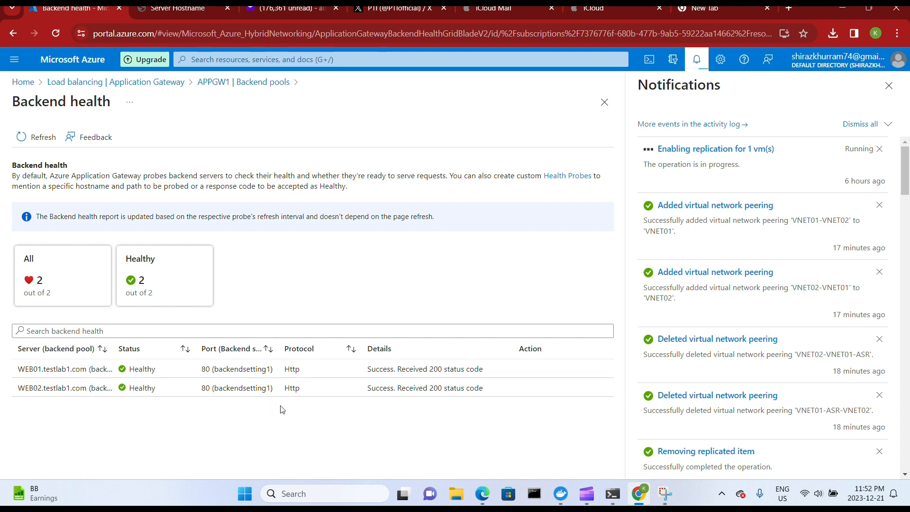
Copy APPGW1's public IP address from the application gateway list and open 20.49.158.170 in the empty browser tab.
left_click(31, 86)
left_click(158, 153)
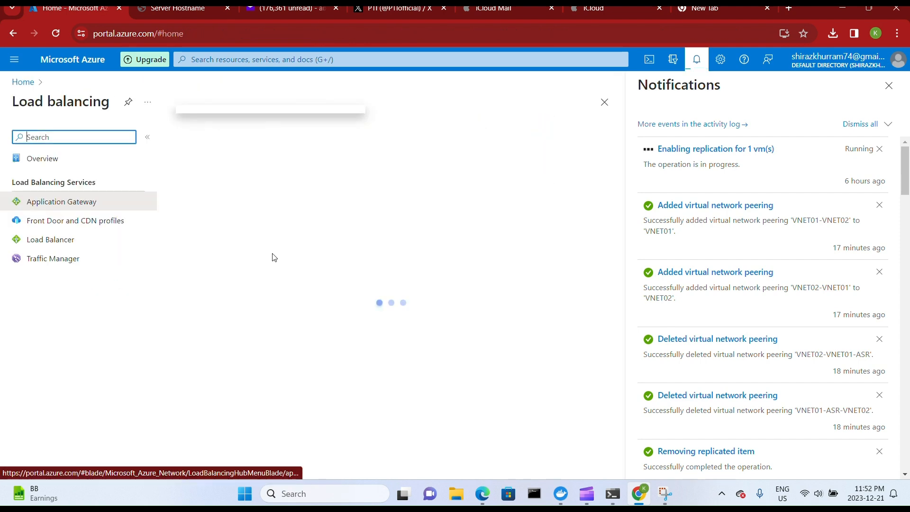
left_click_drag(312, 229, 359, 230)
key("ctrl+c")
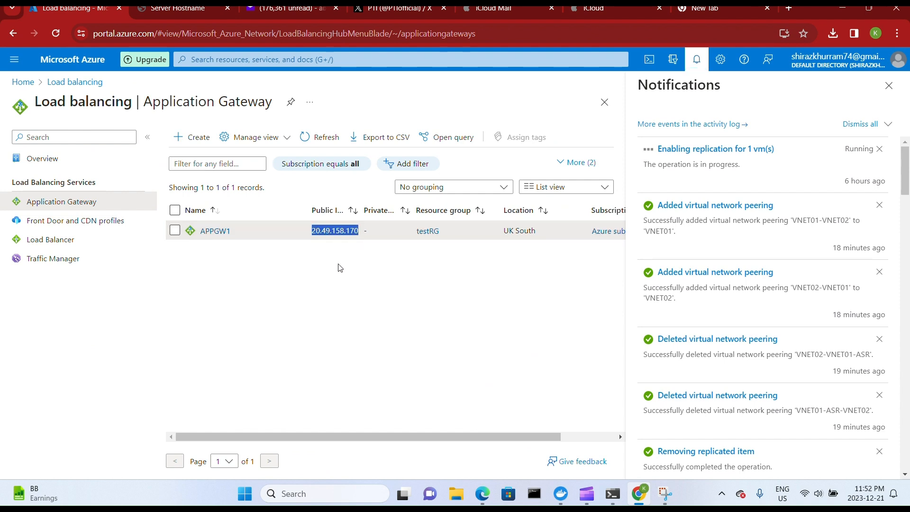
left_click(717, 9)
left_click(305, 37)
key("ctrl+v")
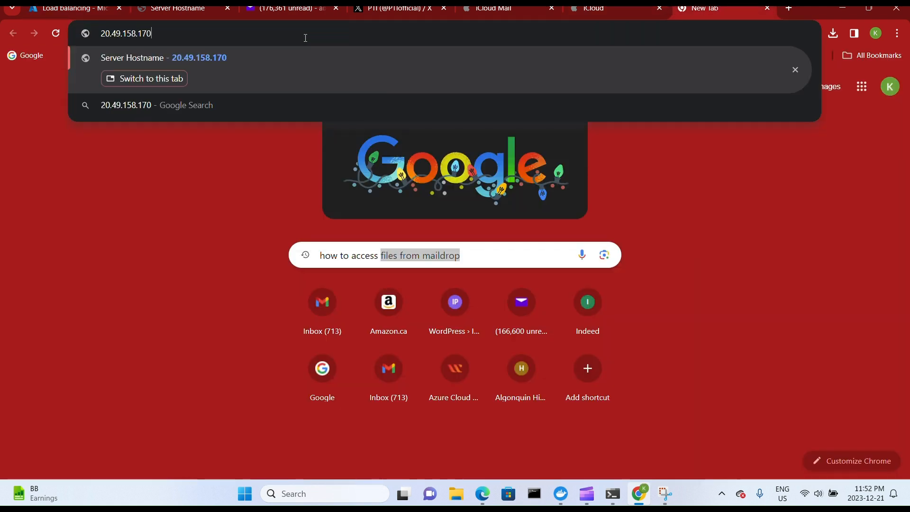
key("Return")
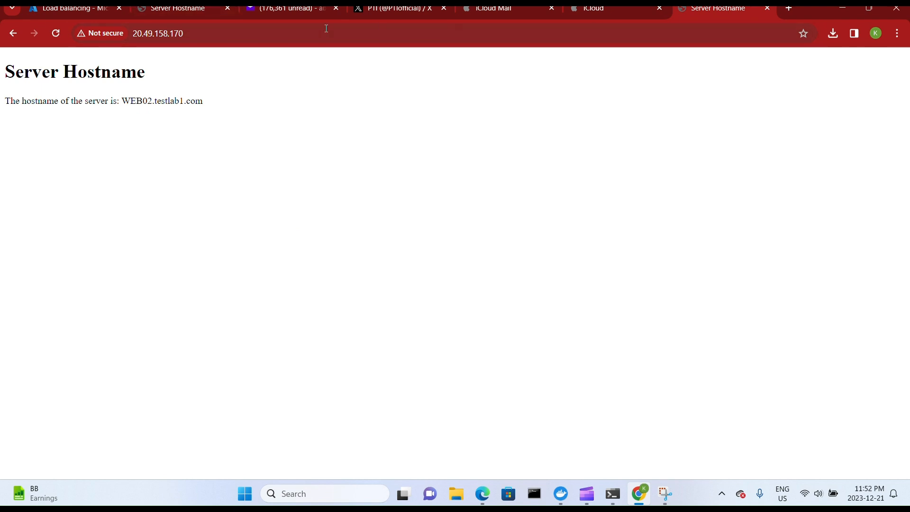
Return to the Azure portal and open the Disaster recovery settings of the WEB01 virtual machine.
left_click(86, 10)
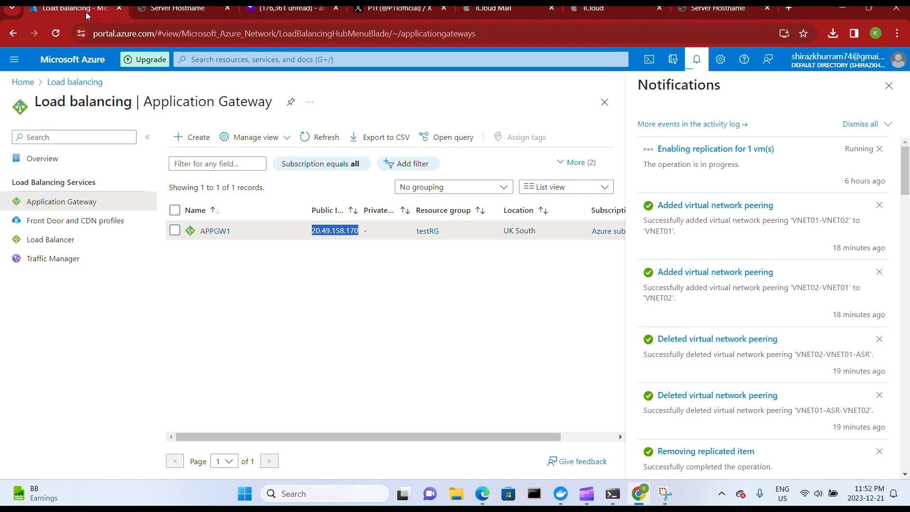
left_click(229, 344)
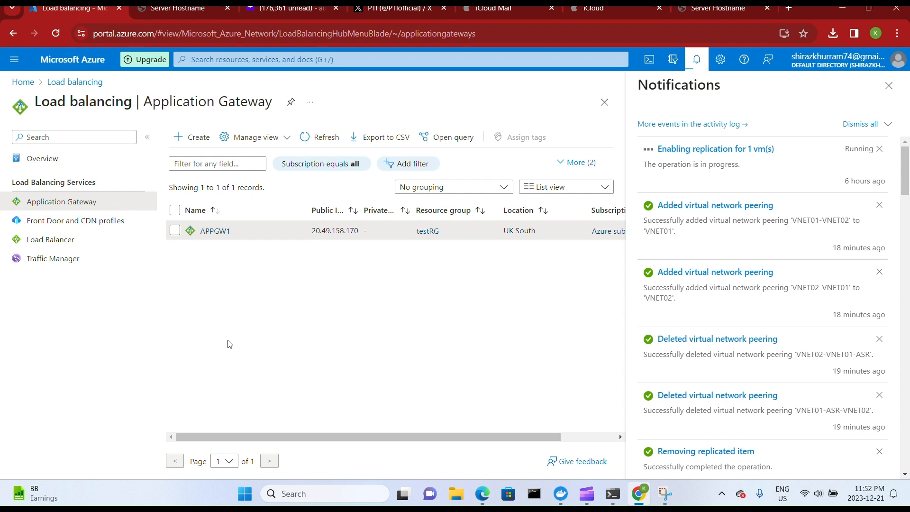
left_click(23, 81)
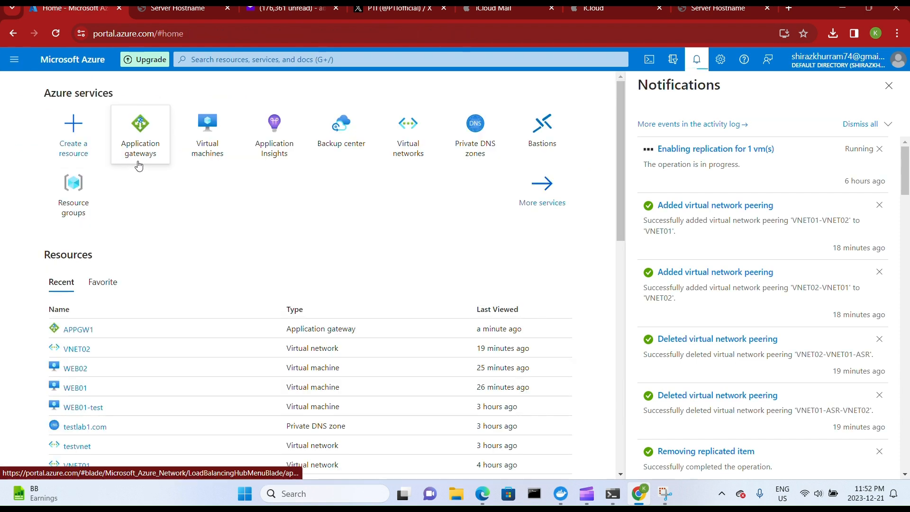
left_click(211, 152)
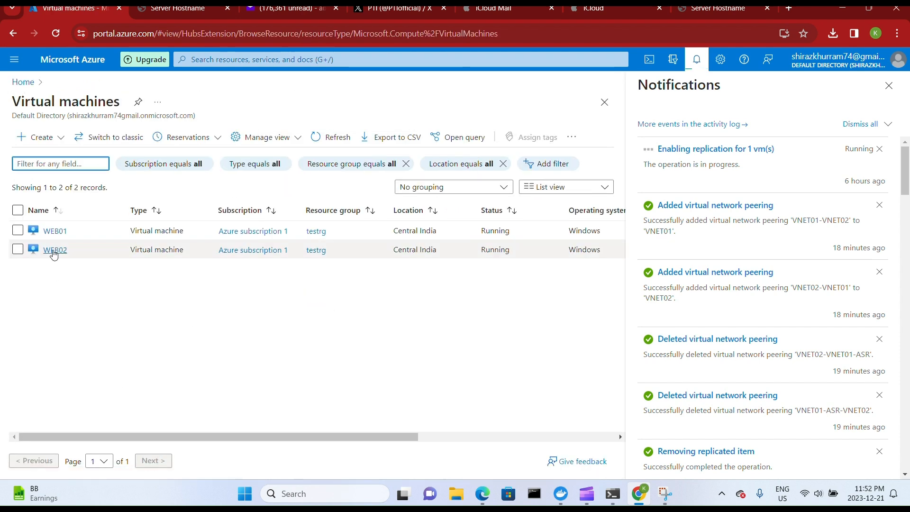
left_click(56, 232)
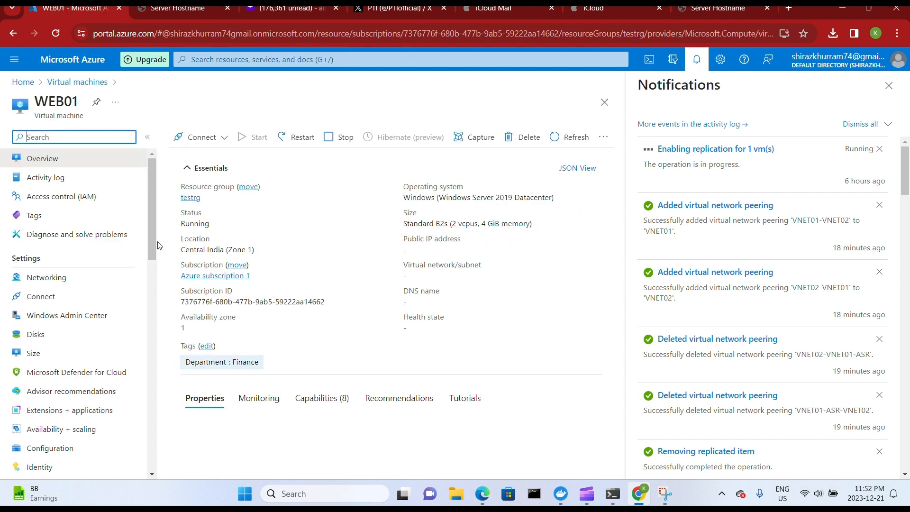
left_click_drag(153, 234, 152, 275)
scroll(93, 334, "down", 5)
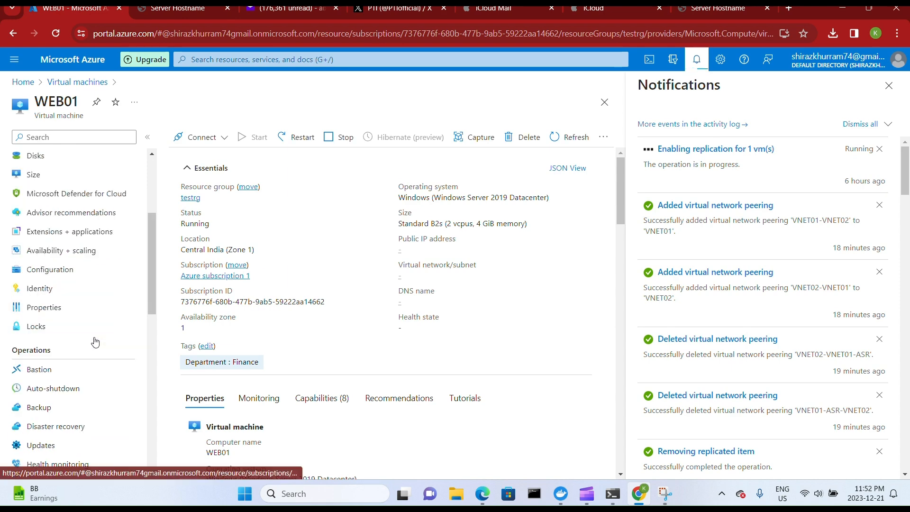
scroll(97, 342, "up", 3)
scroll(99, 342, "up", 2)
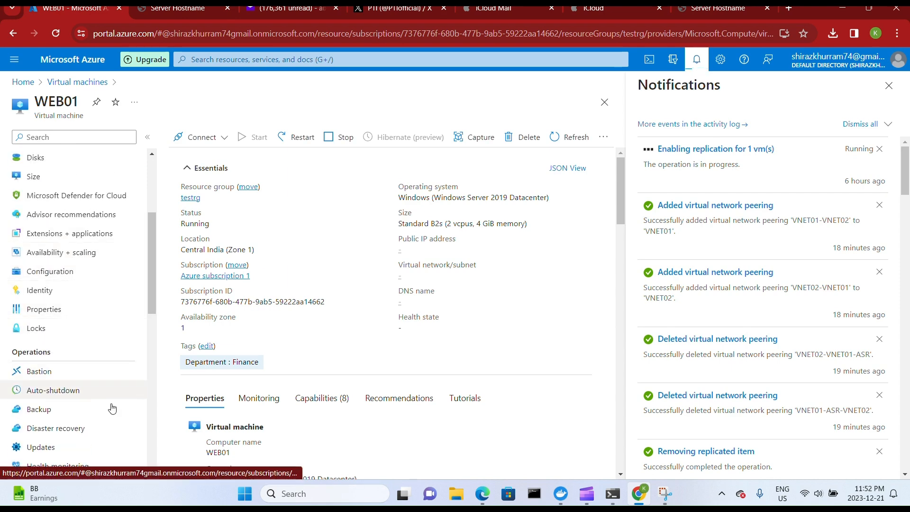
left_click(105, 429)
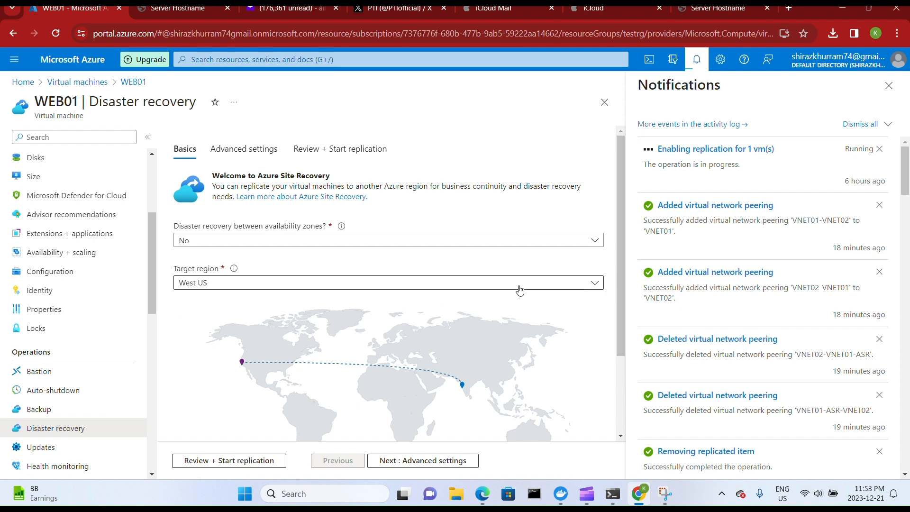
Set the target region for WEB01's disaster recovery to East US.
left_click(594, 284)
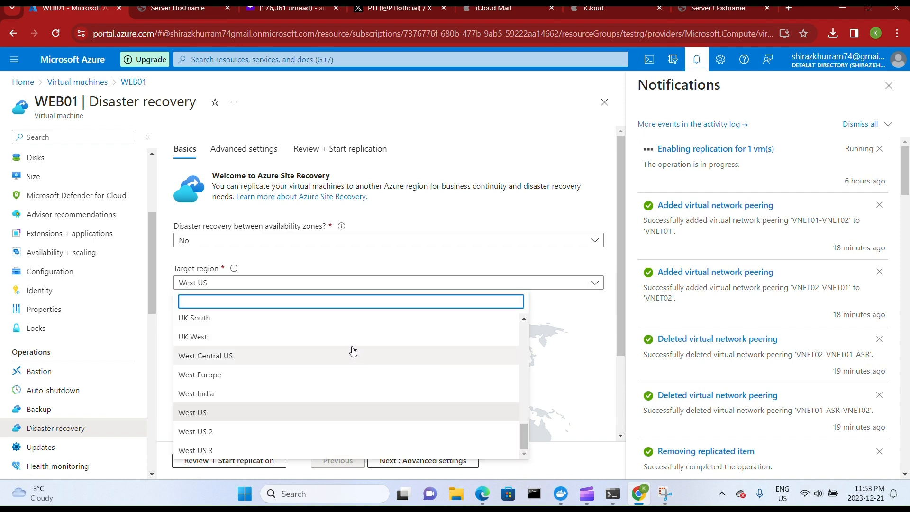
scroll(352, 350, "up", 5)
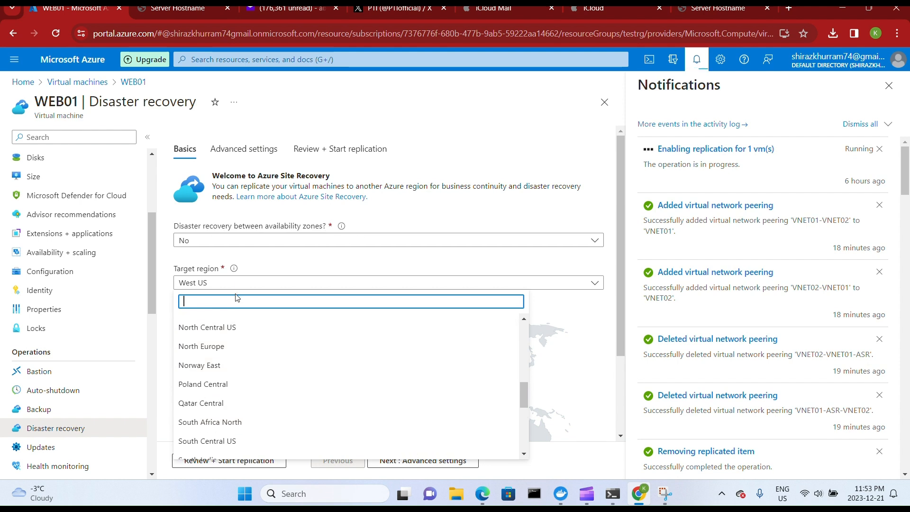
type("east")
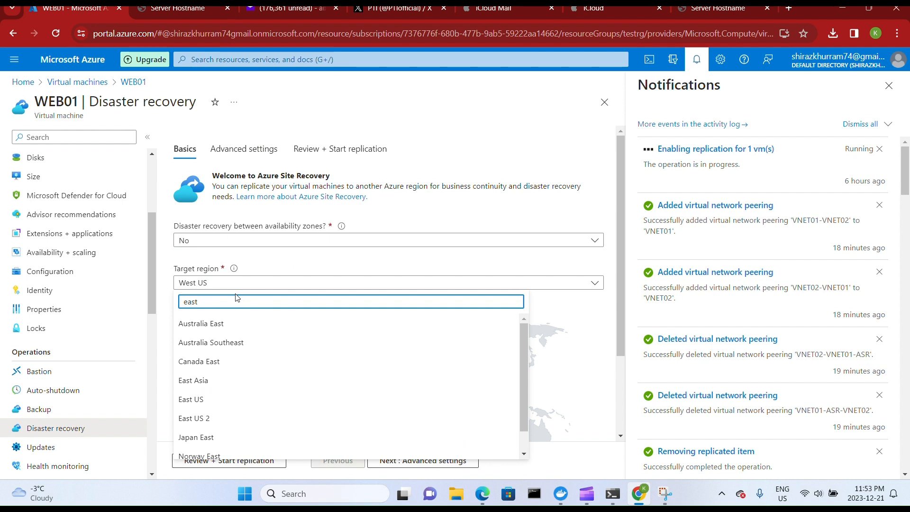
left_click(205, 403)
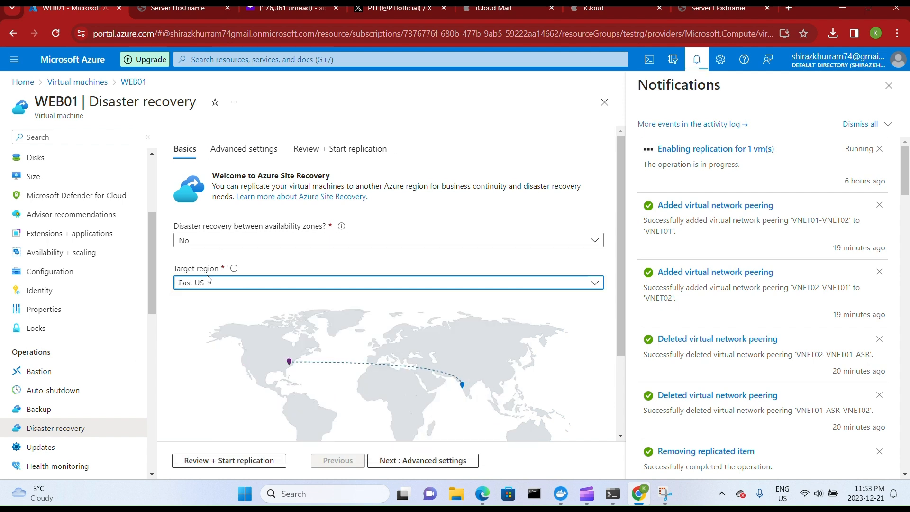
In the advanced replication settings, review the source resource group and virtual network and set the target availability to Availability set.
left_click(430, 463)
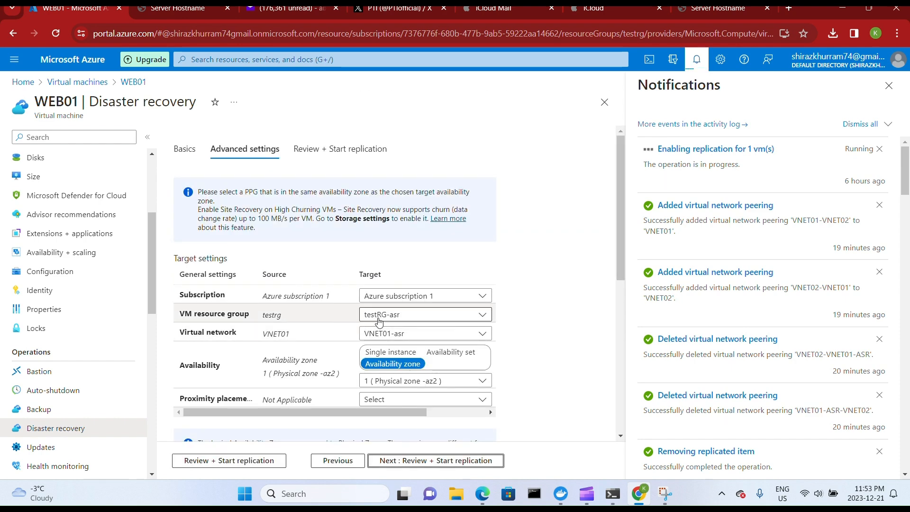
double_click(267, 317)
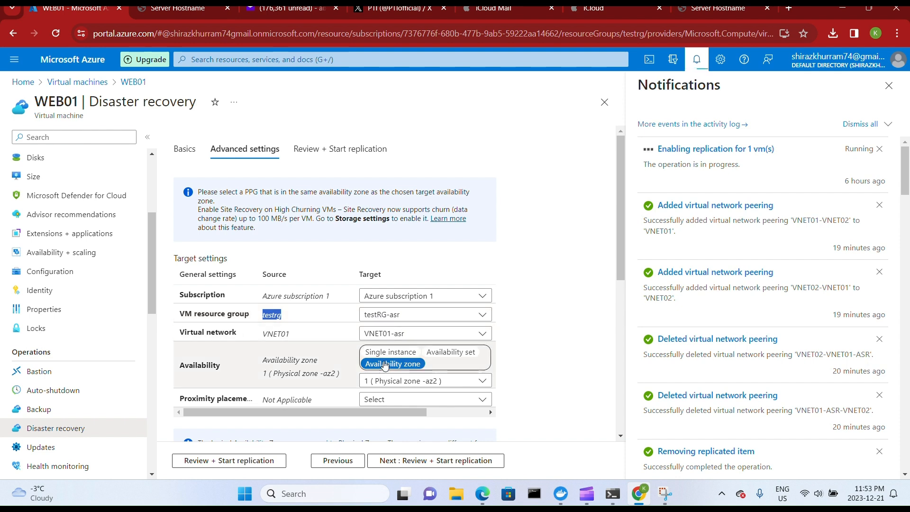
double_click(270, 334)
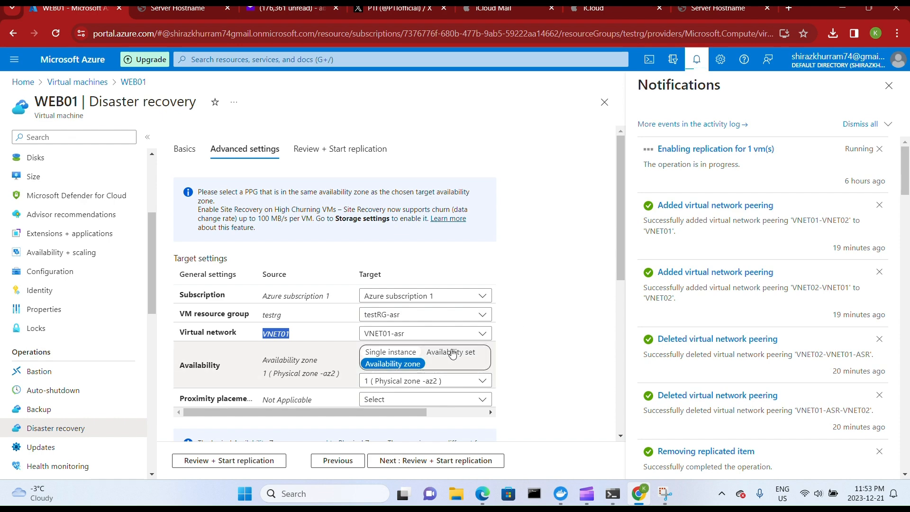
scroll(325, 282, "down", 3)
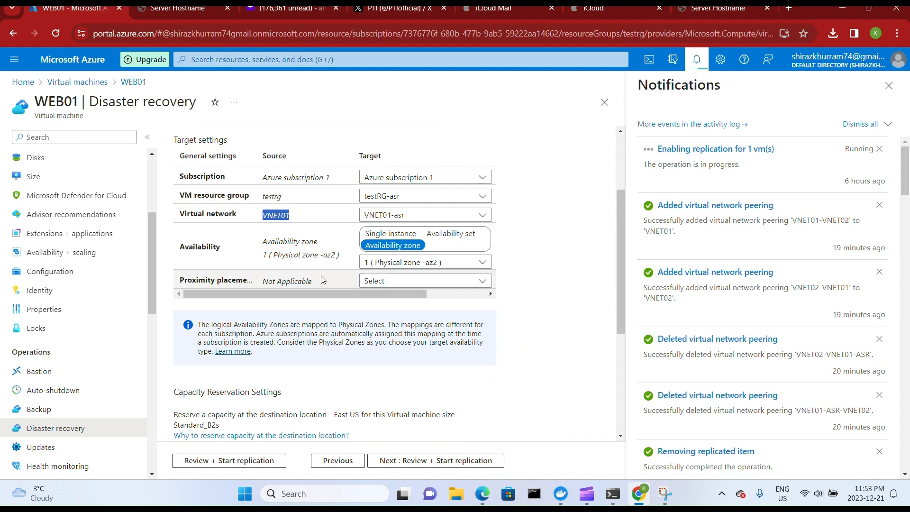
left_click(457, 232)
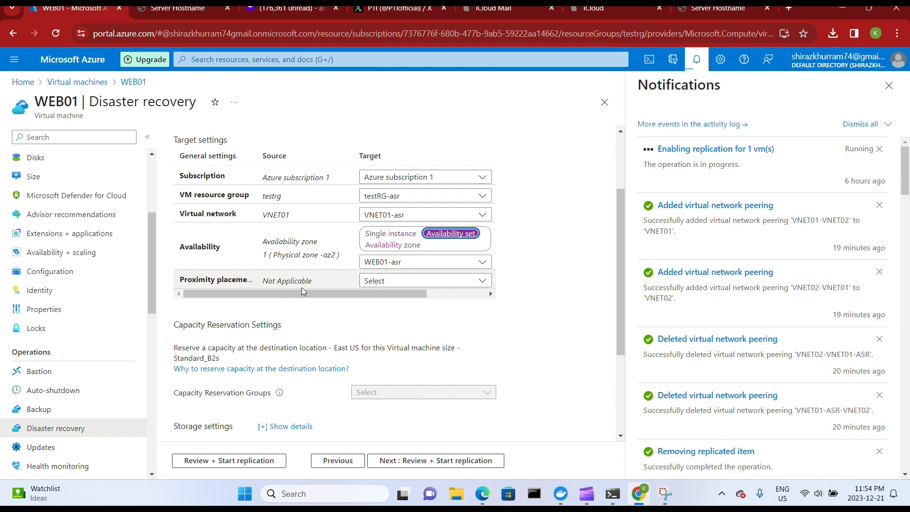
Review the remaining settings and the replication summary, including the recovery services vault, and start replication of WEB01.
scroll(339, 315, "down", 1)
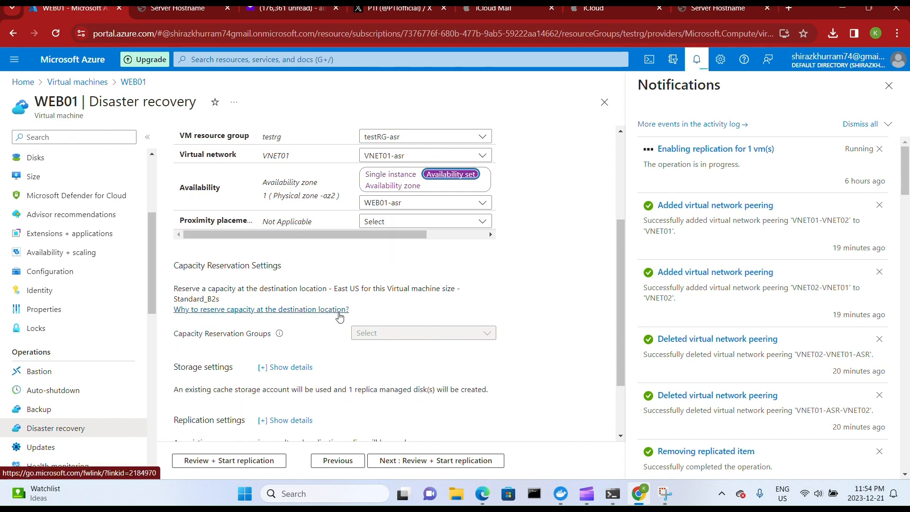
scroll(316, 367, "down", 3)
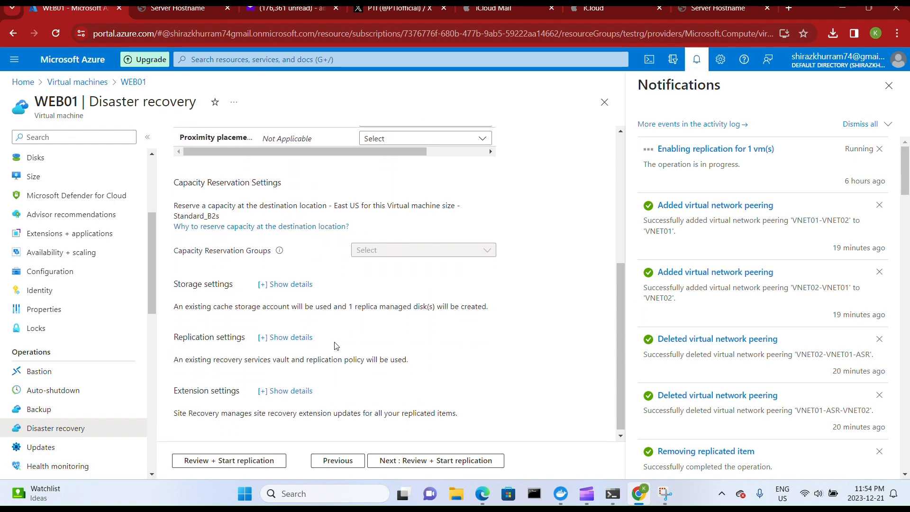
left_click(256, 462)
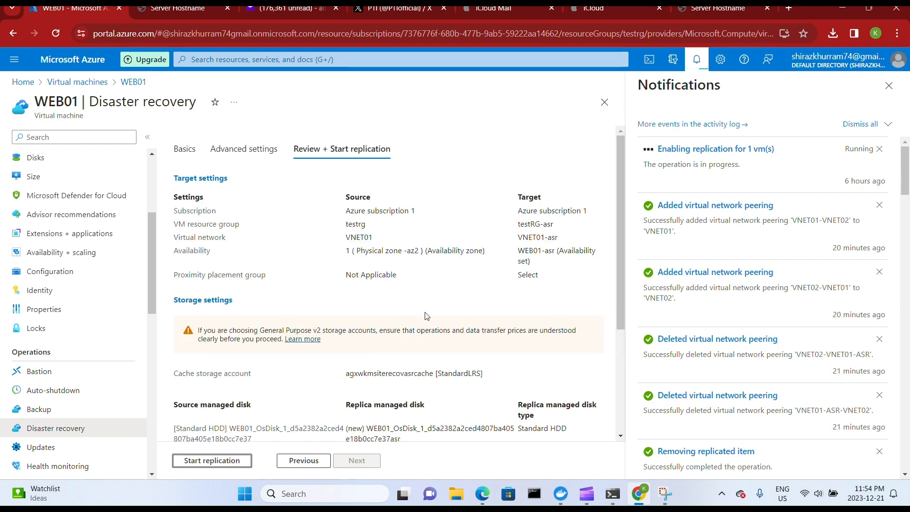
scroll(433, 324, "down", 2)
scroll(433, 325, "down", 2)
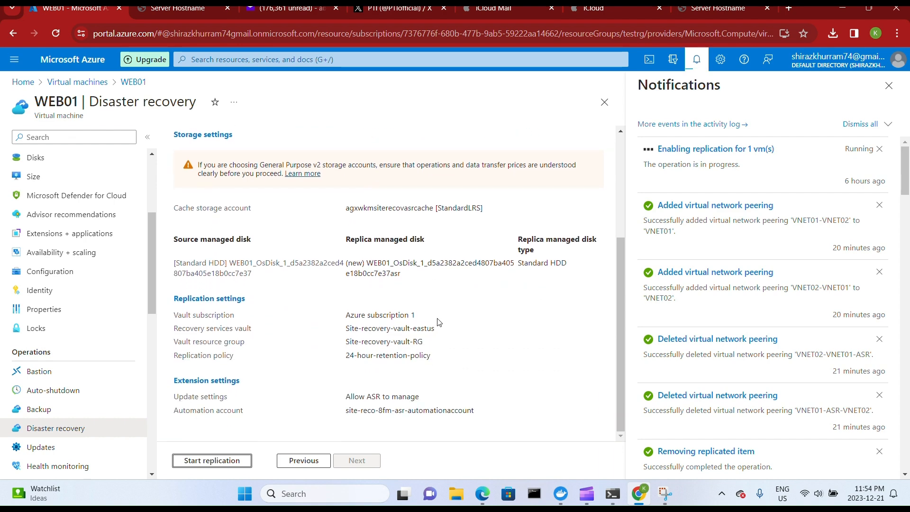
left_click_drag(346, 330, 436, 332)
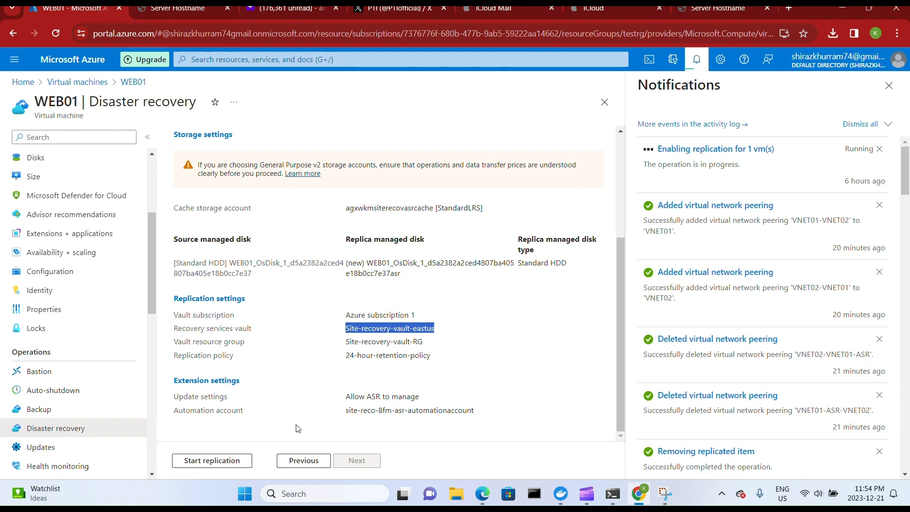
left_click(245, 456)
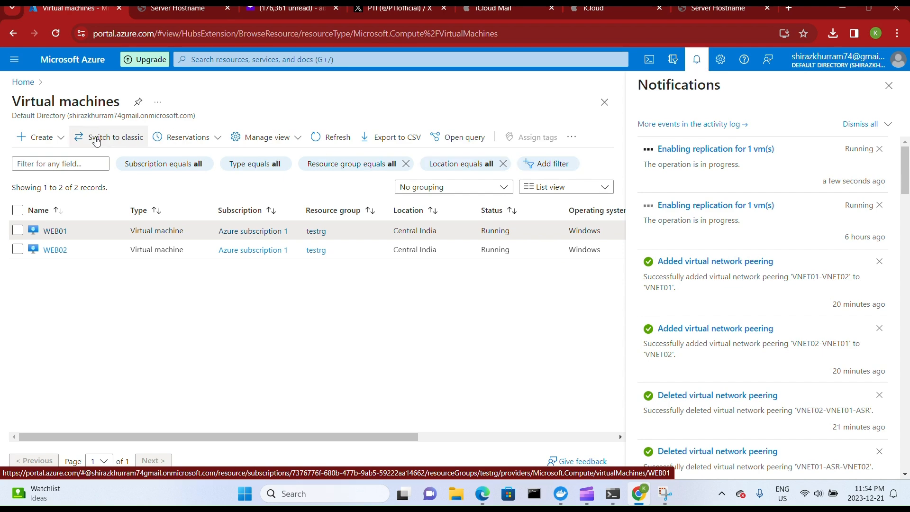
Check the Site Recovery jobs from the running replication notification and return to the portal home page.
left_click(721, 156)
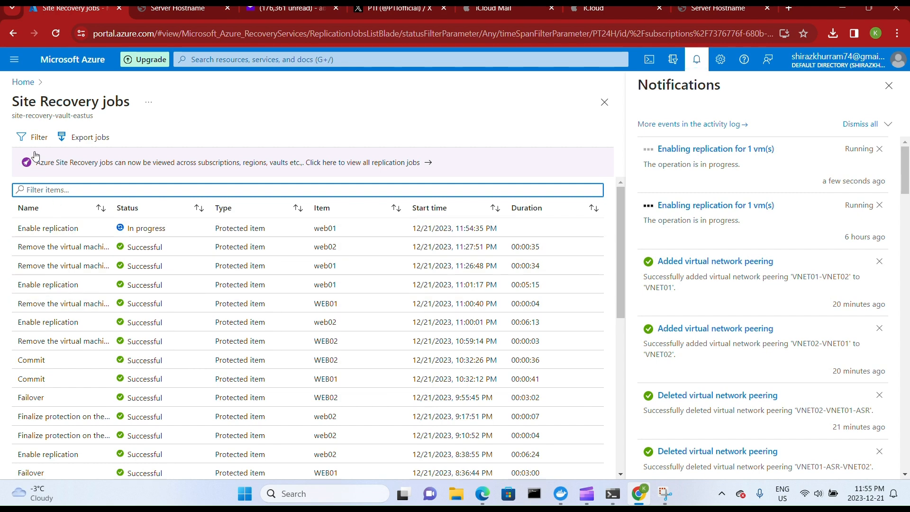
left_click(22, 93)
left_click(23, 85)
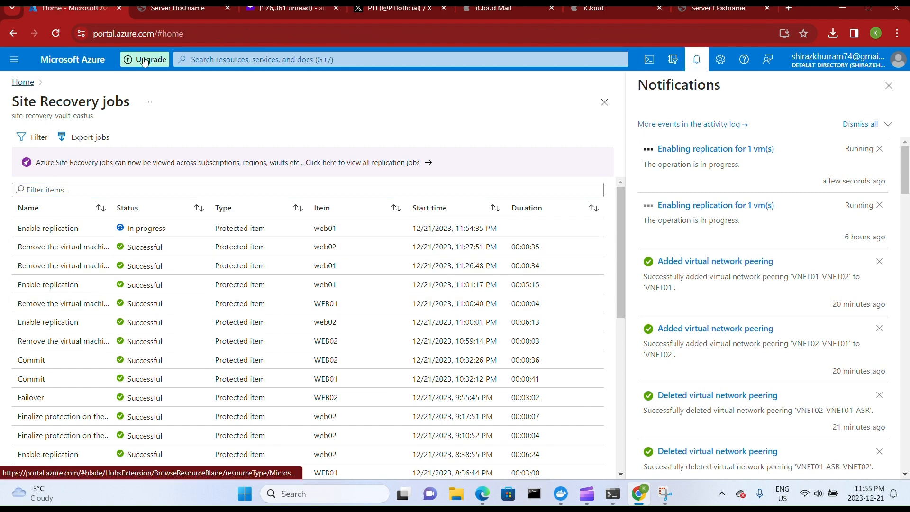
Search for Backup center, open it and view the ASR jobs across all vaults and subscriptions.
left_click(199, 57)
type("backup")
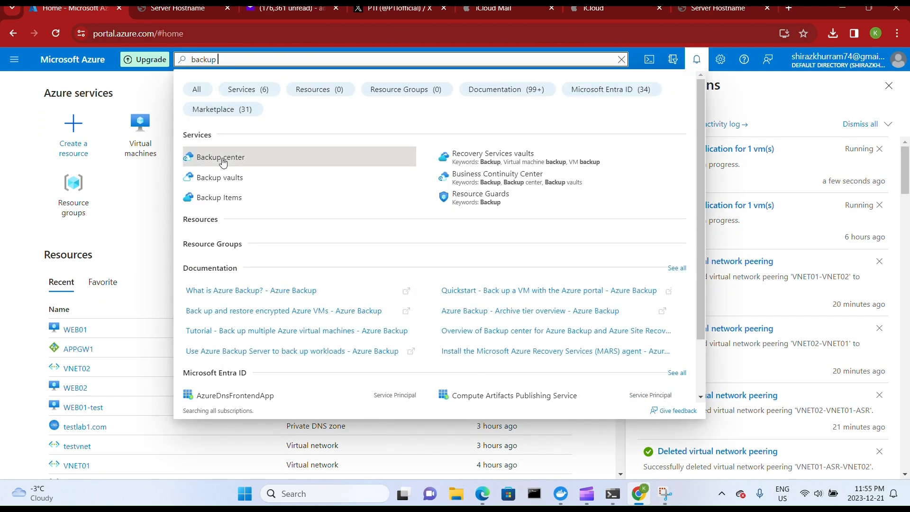
left_click(220, 157)
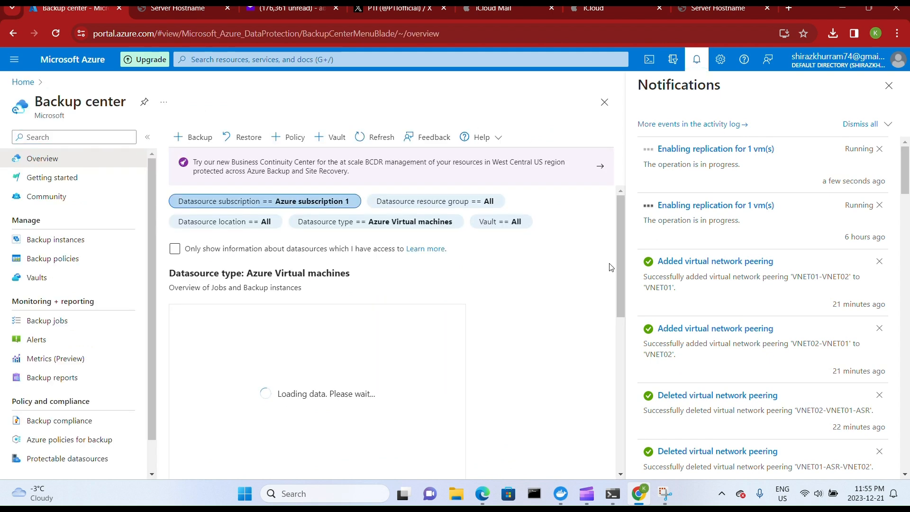
left_click_drag(623, 254, 617, 346)
left_click(328, 240)
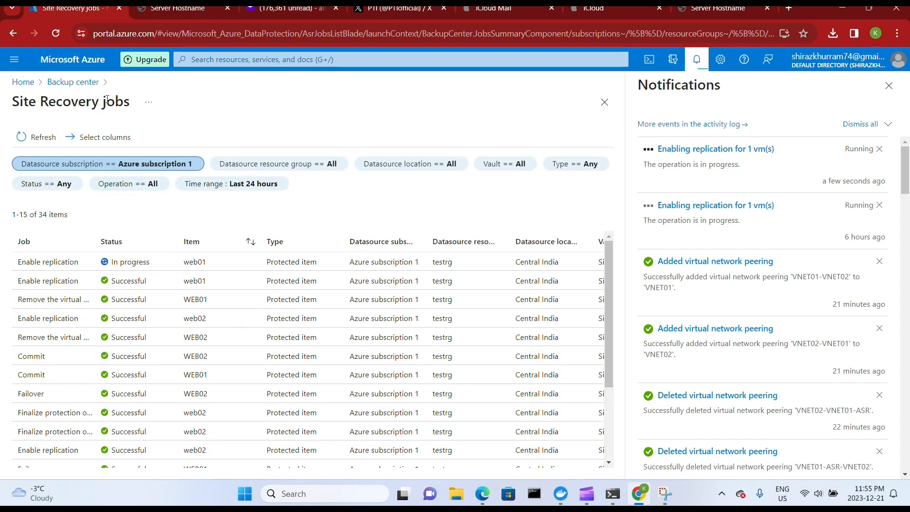
Look over the Backup center overview and review the list of ASR jobs again before returning to the overview.
left_click(73, 83)
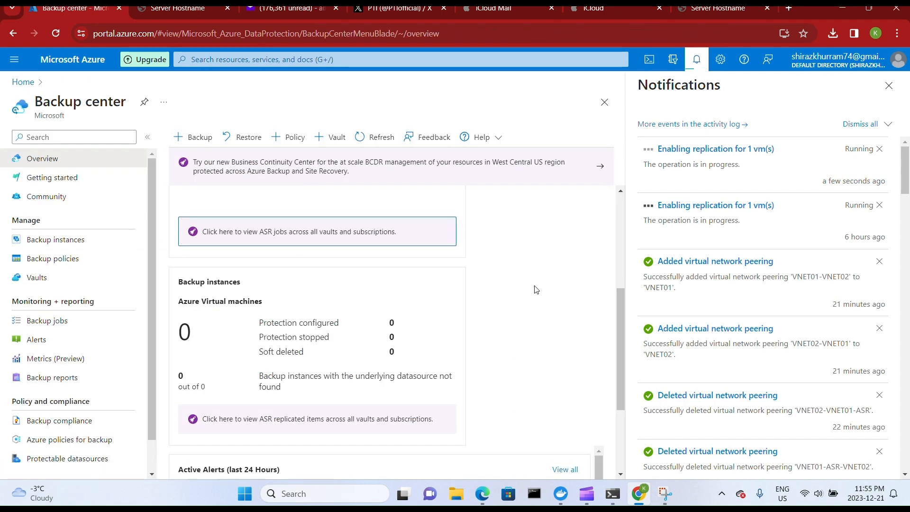
scroll(535, 292, "down", 1)
scroll(371, 238, "up", 1)
scroll(372, 238, "up", 1)
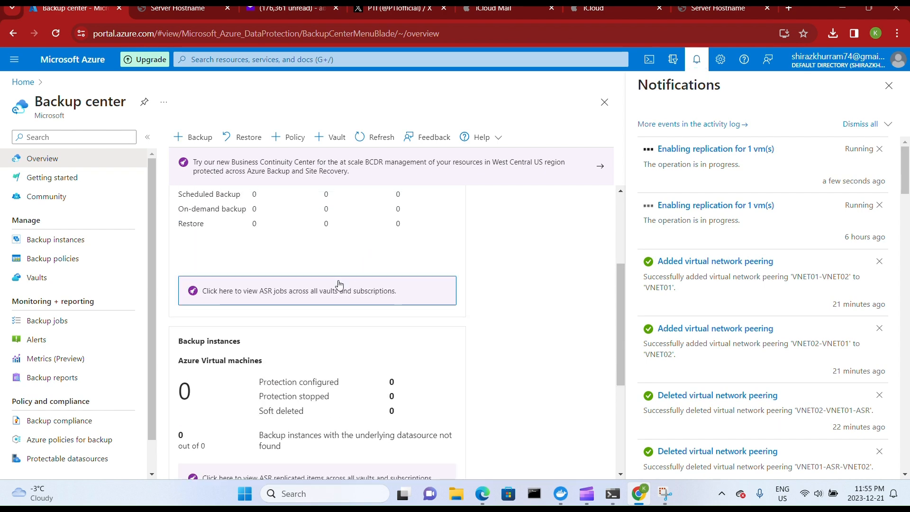
left_click(326, 291)
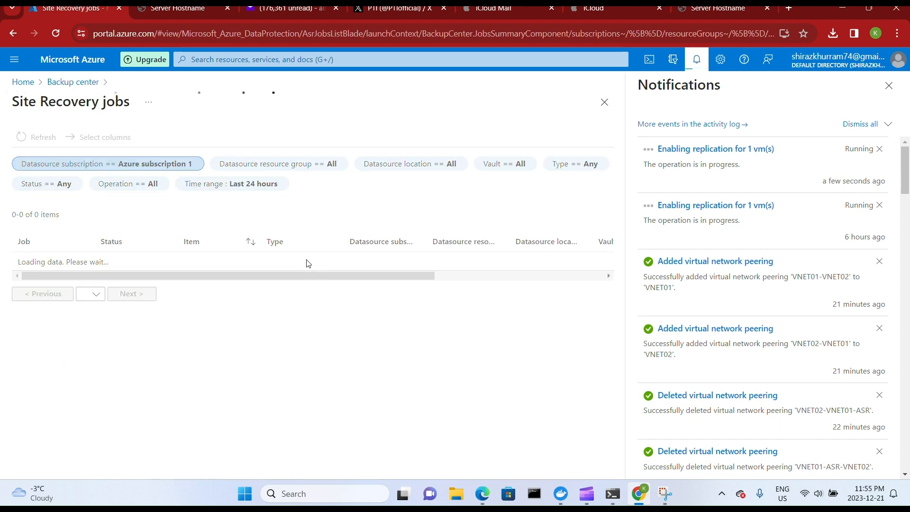
left_click(80, 85)
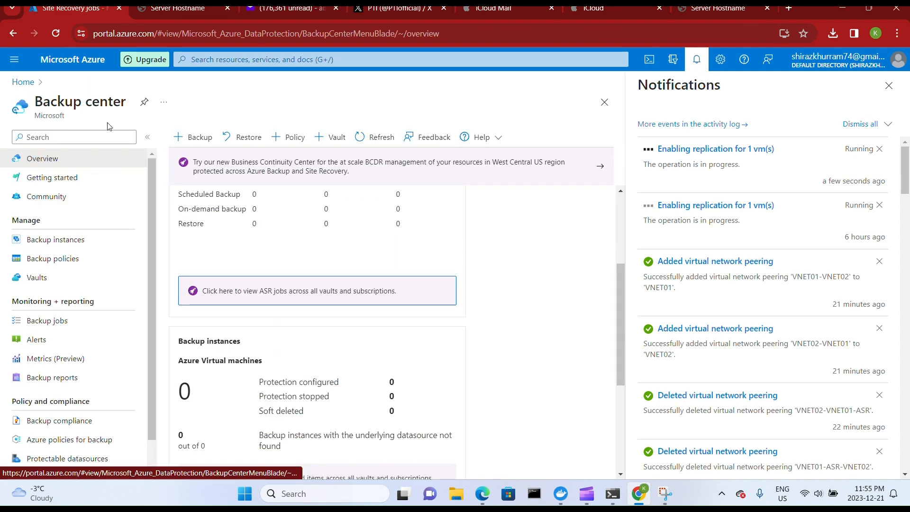
left_click(369, 303)
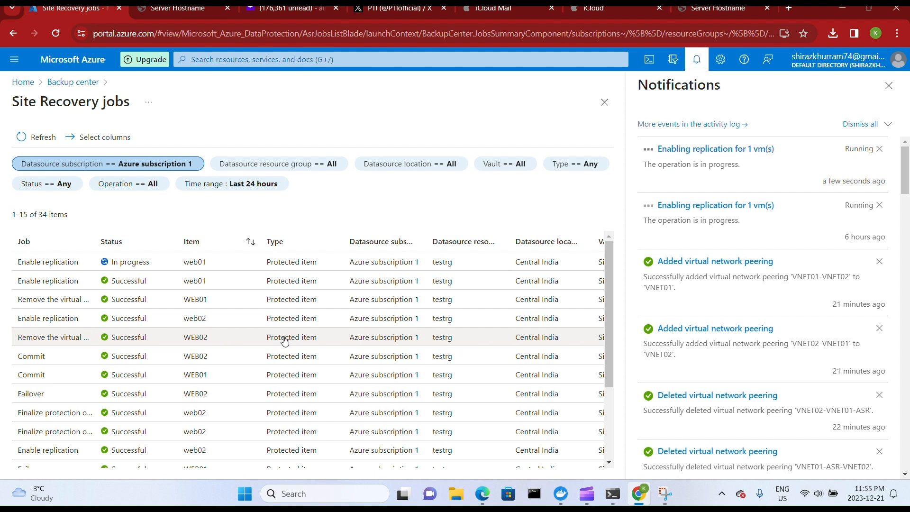
scroll(297, 350, "down", 3)
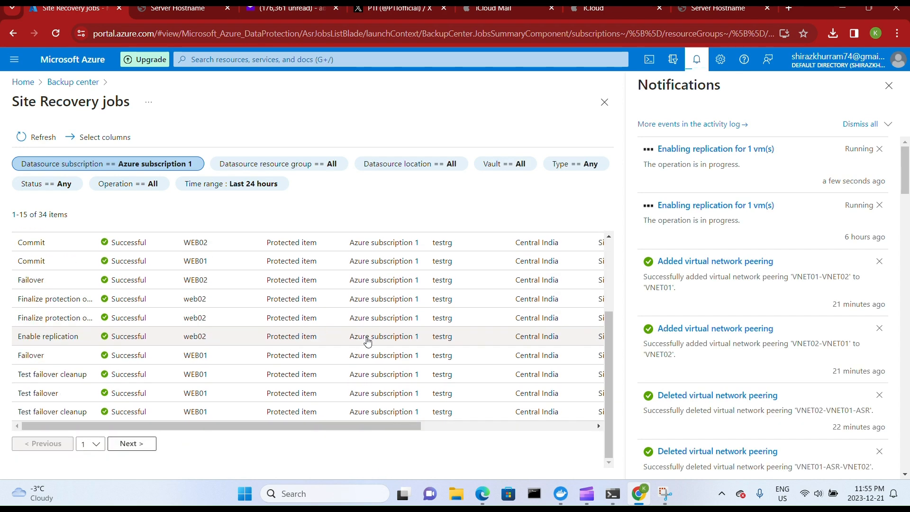
scroll(368, 342, "up", 5)
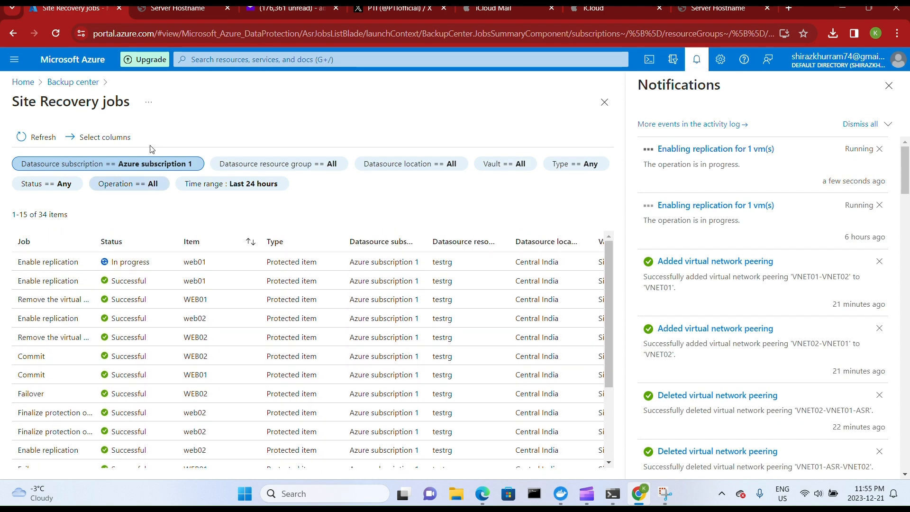
left_click(94, 84)
Search for virtual networks and view the subnets of VNET01.
left_click(216, 60)
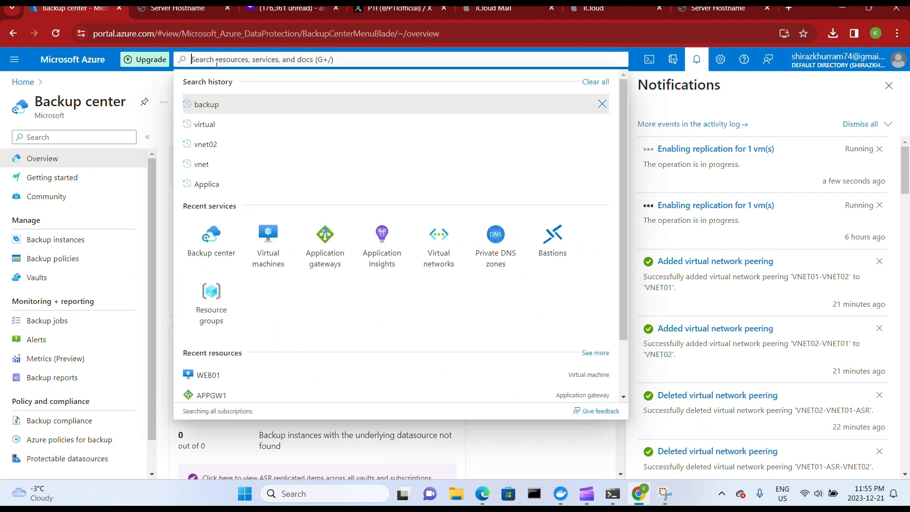
type("virtual")
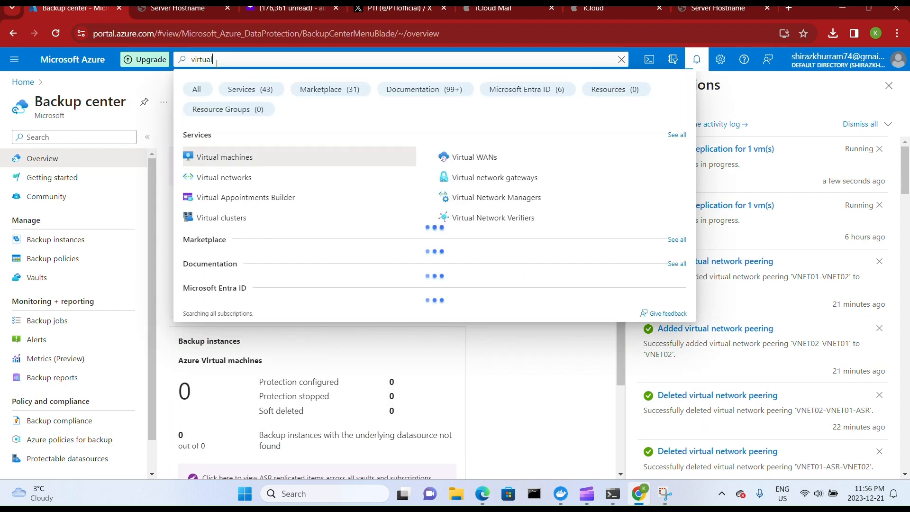
type(" ne")
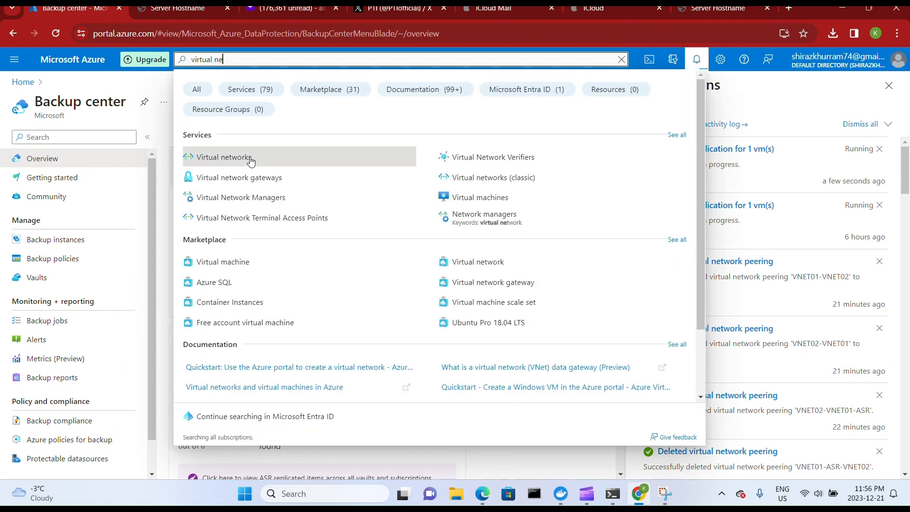
left_click(250, 157)
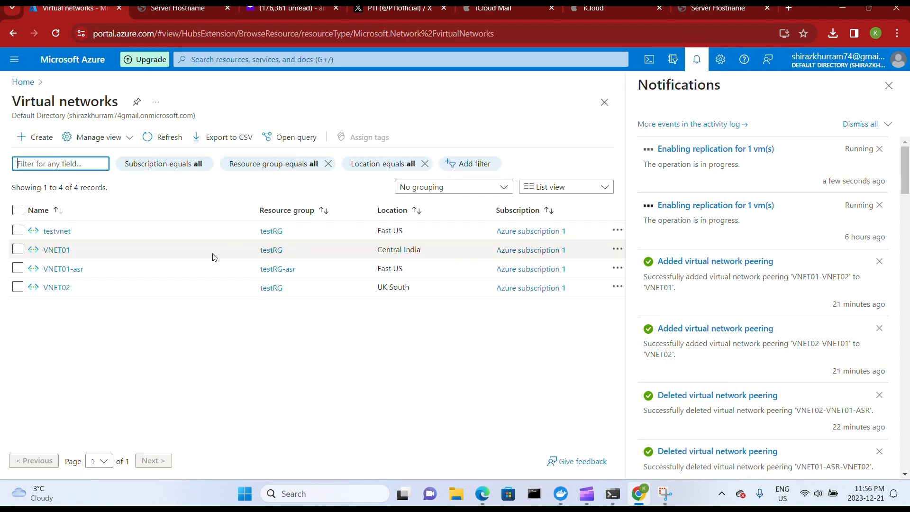
left_click(57, 250)
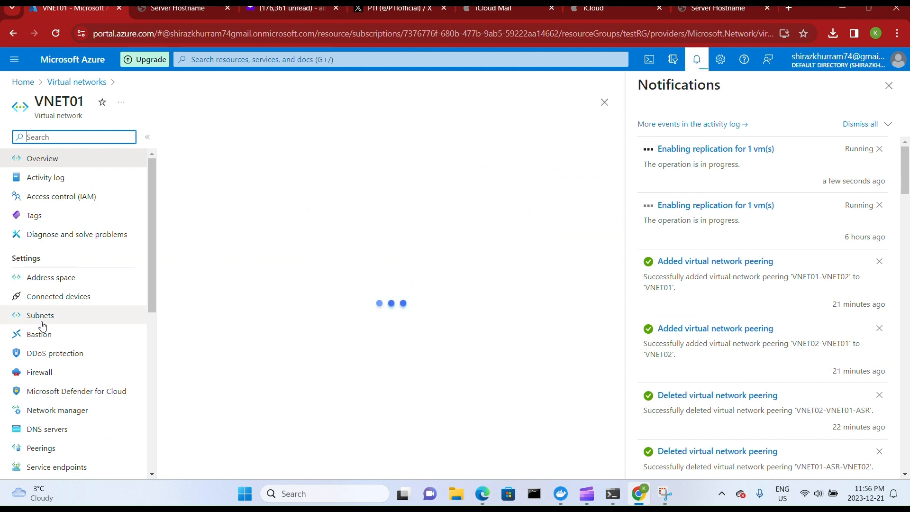
left_click(41, 316)
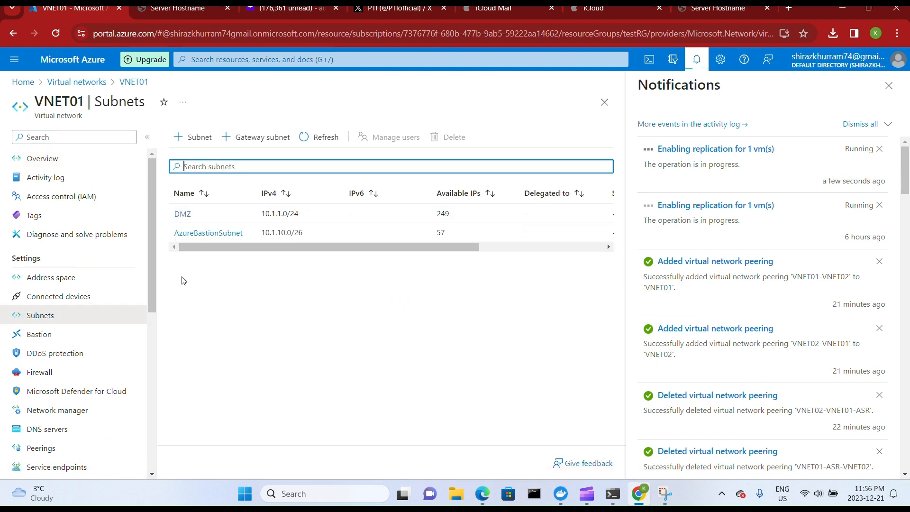
View the subnets of the VNET01-asr virtual network and return to the virtual networks list.
left_click(86, 82)
left_click(63, 269)
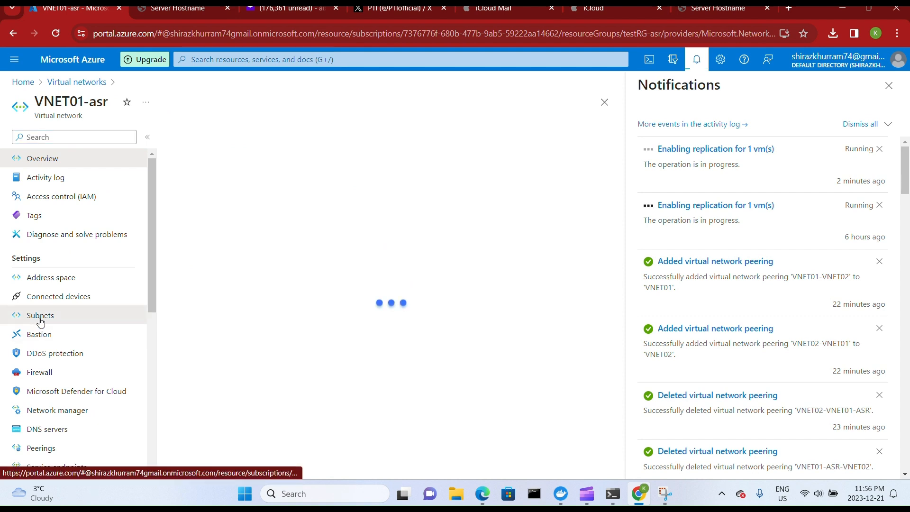
left_click(40, 316)
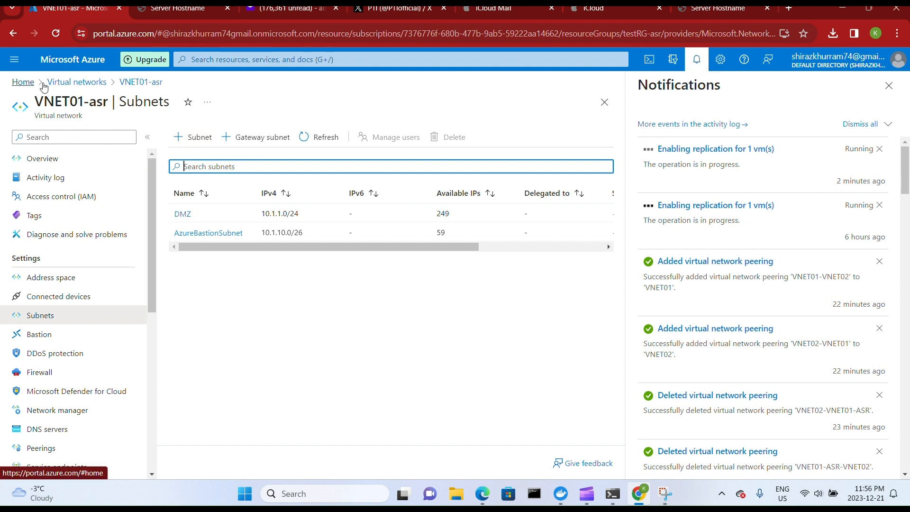
left_click(76, 82)
Search for Backup center again and check the replication progress of WEB01 in its Site Recovery jobs.
left_click(212, 60)
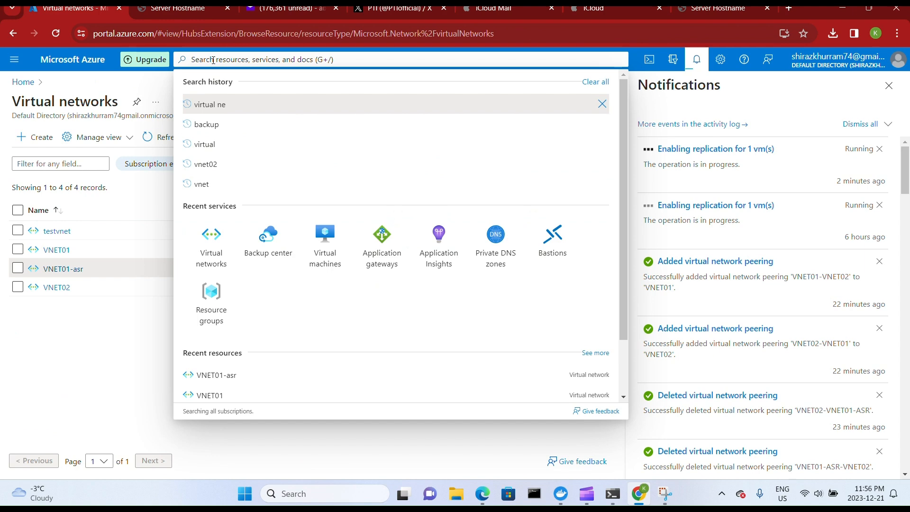
type("backup center")
left_click(226, 156)
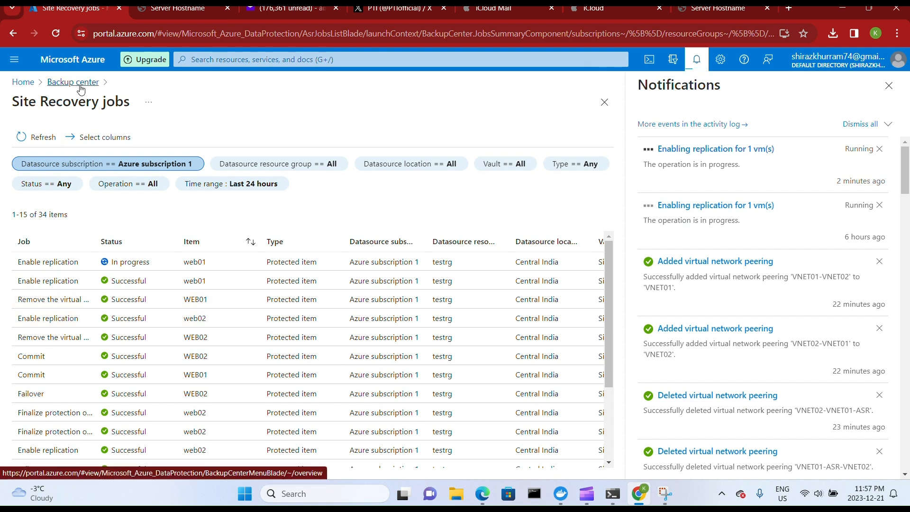
scroll(126, 282, "down", 3)
scroll(126, 291, "up", 3)
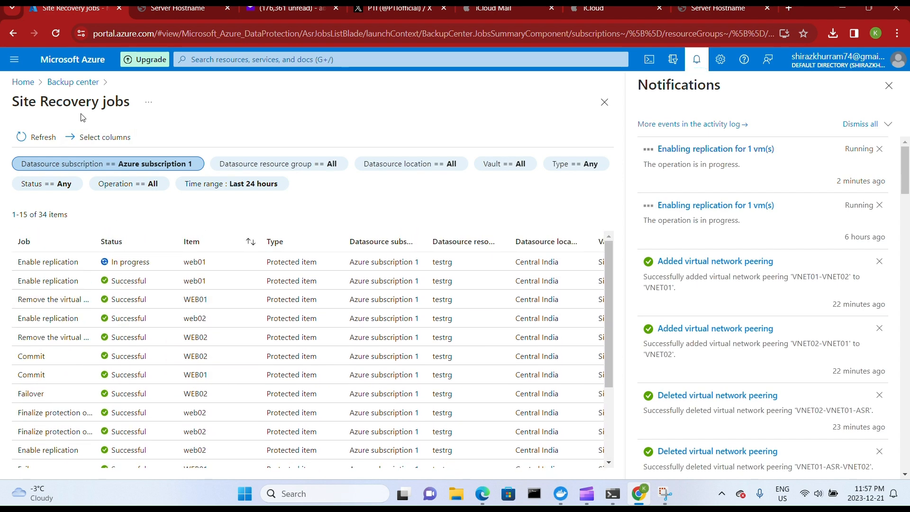
left_click_drag(609, 346, 610, 361)
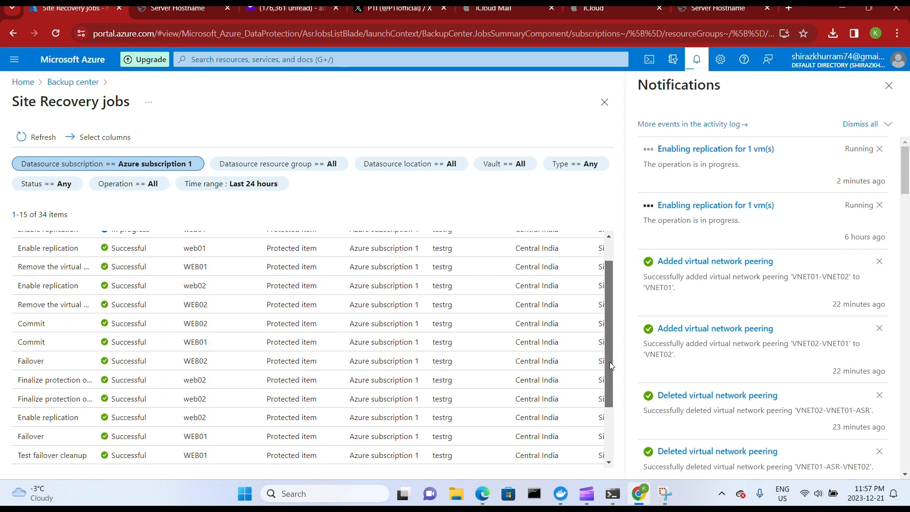
scroll(606, 342, "up", 2)
View the ASR replicated items across all vaults to check WEB01's protection status, and return to the portal home page.
left_click(75, 82)
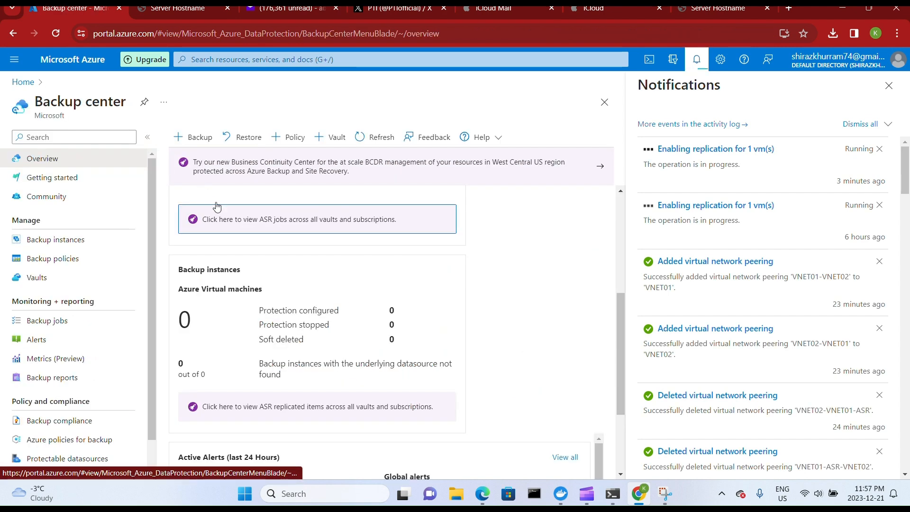
left_click(270, 407)
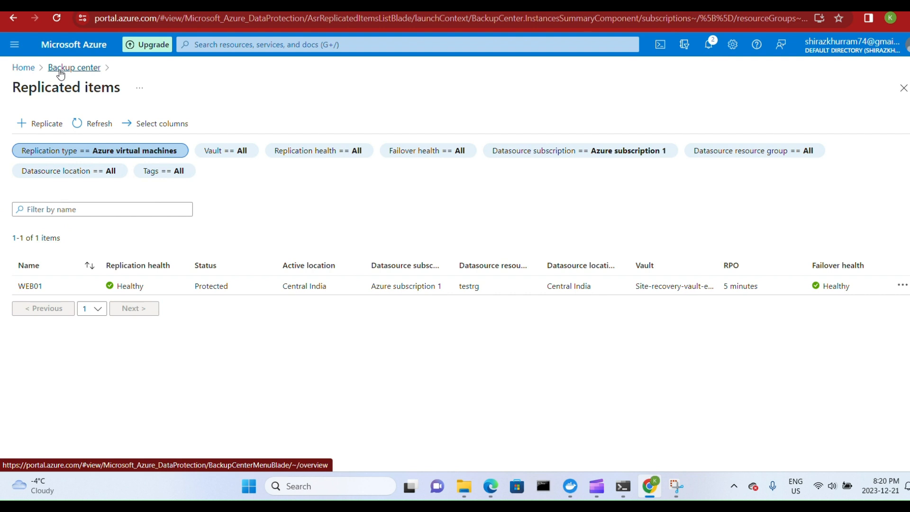
left_click(25, 69)
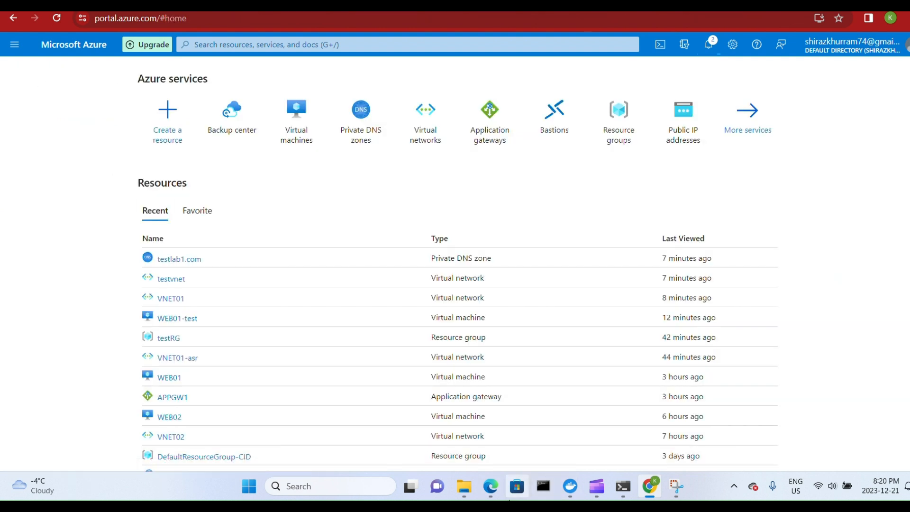
Switch to the ASR.drawio diagram and examine testvnet, the VNET-01-ASR replication target and the VNET-02 application gateway design.
left_click(488, 489)
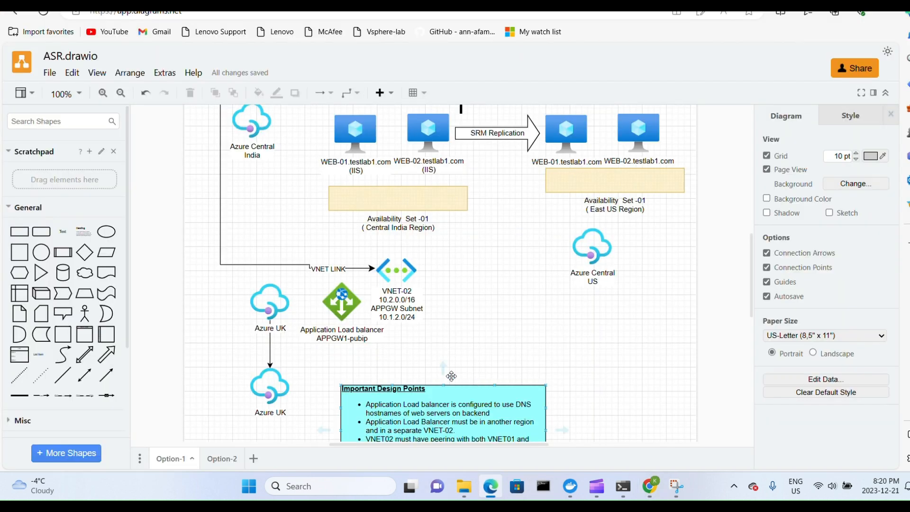
scroll(476, 305, "up", 5)
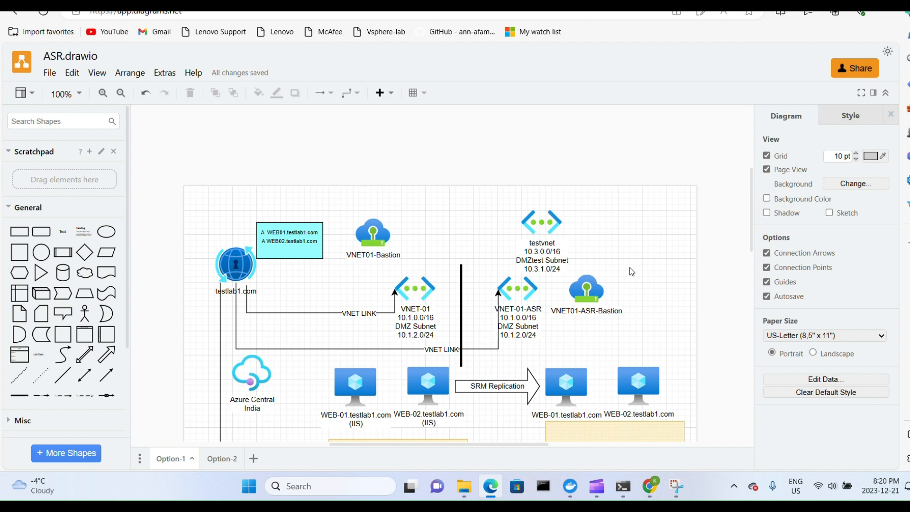
scroll(629, 271, "down", 2)
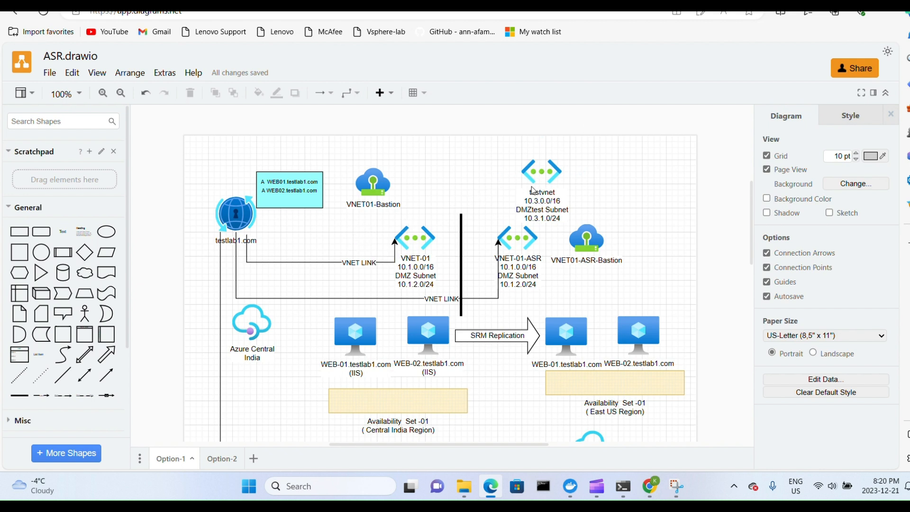
mouse_move(515, 228)
scroll(587, 199, "down", 4)
scroll(584, 206, "up", 3)
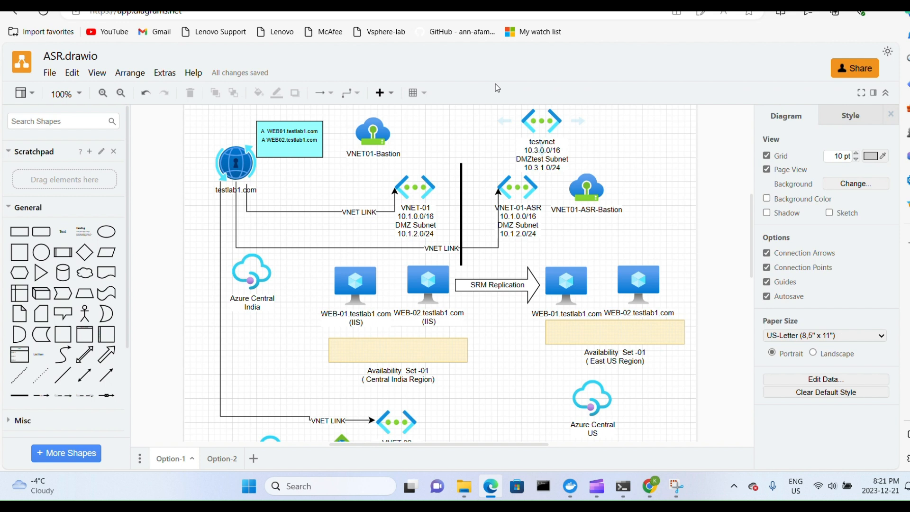
scroll(393, 350, "down", 2)
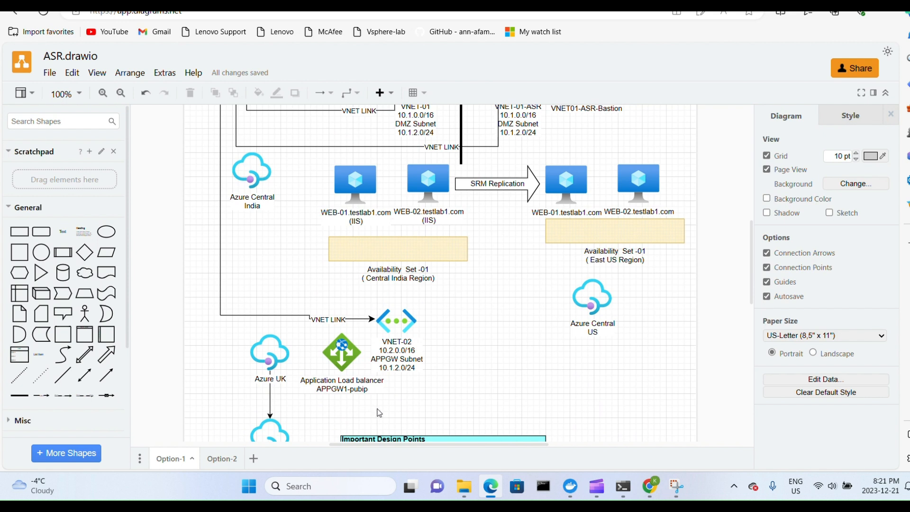
scroll(422, 379, "up", 1)
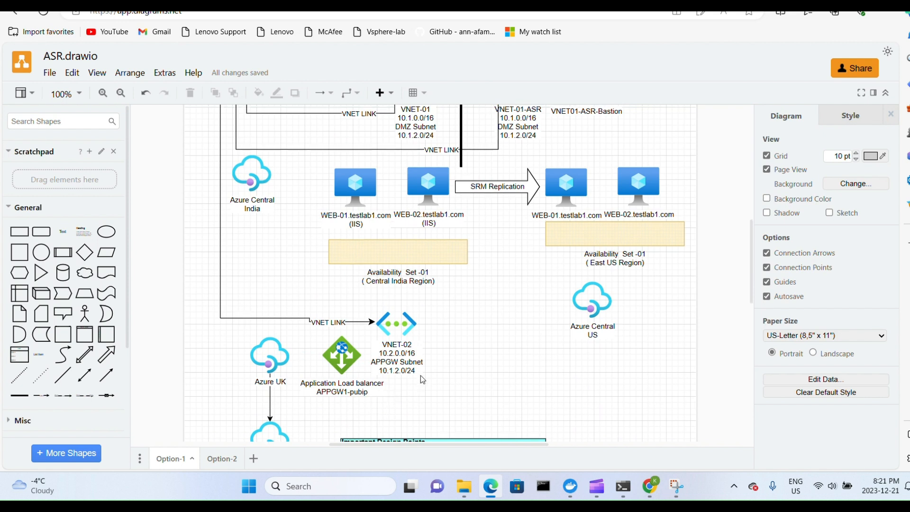
scroll(423, 379, "up", 2)
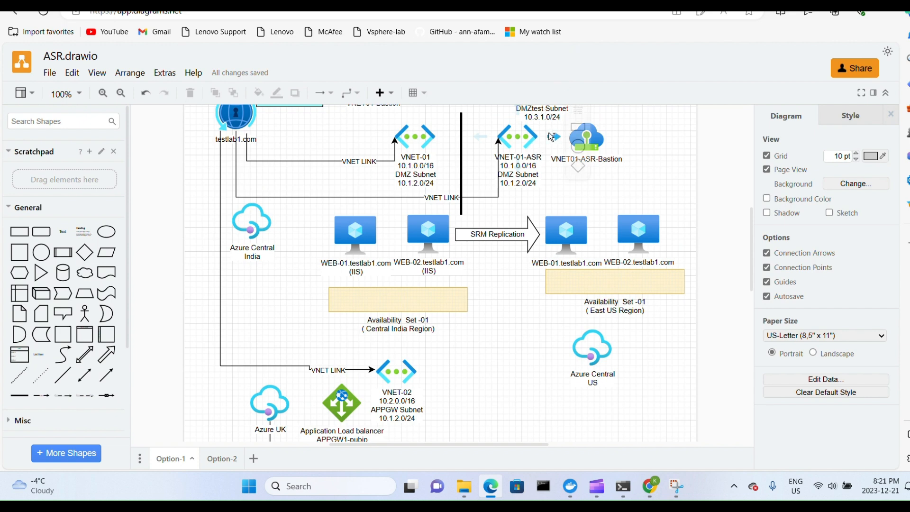
scroll(611, 195, "up", 2)
scroll(611, 195, "up", 2)
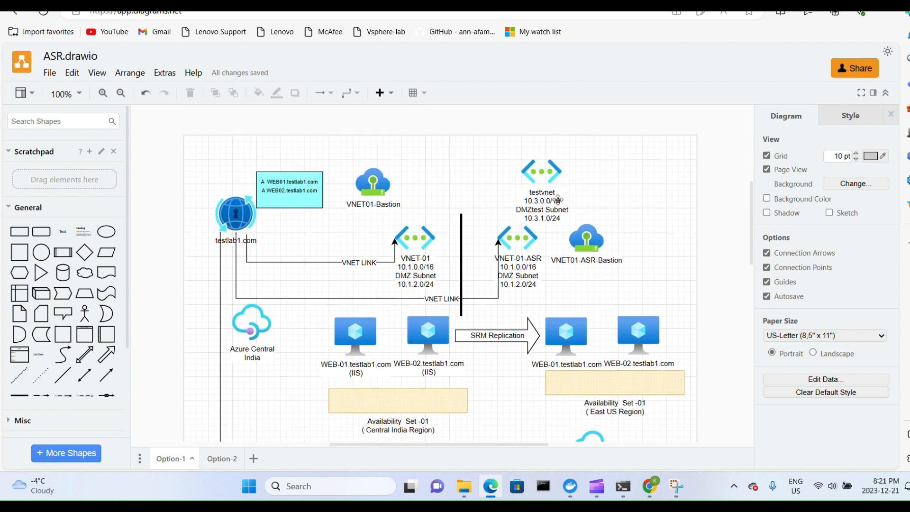
Switch from the diagram to the Azure portal and open WEB01 from Backup center's ASR replicated items across all vaults.
scroll(588, 190, "down", 4)
scroll(616, 175, "up", 1)
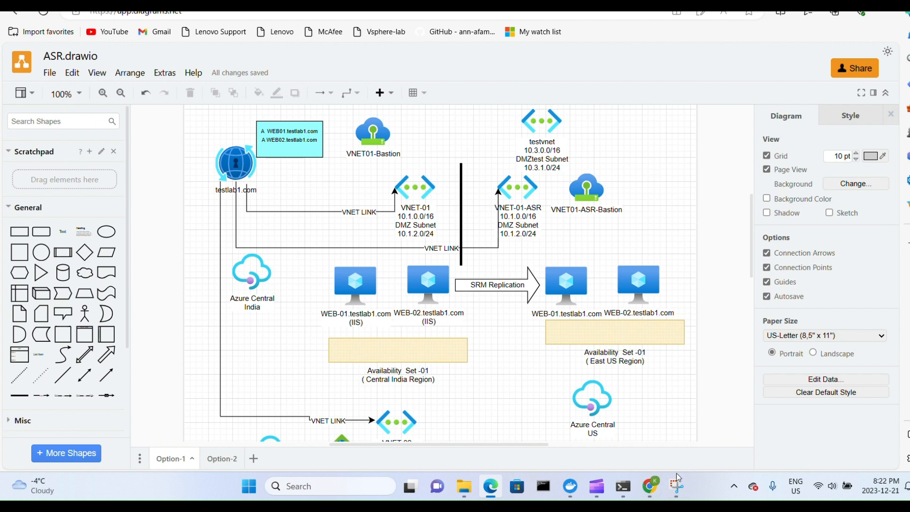
left_click(651, 488)
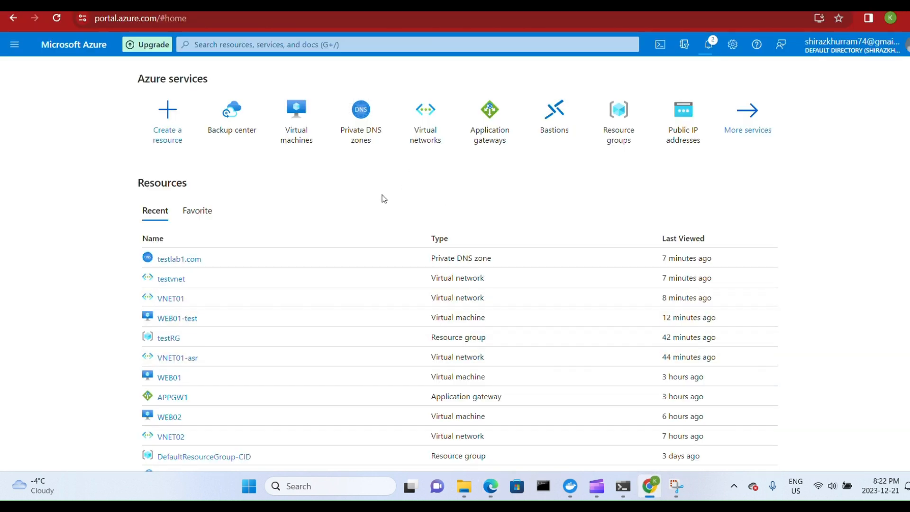
left_click(230, 147)
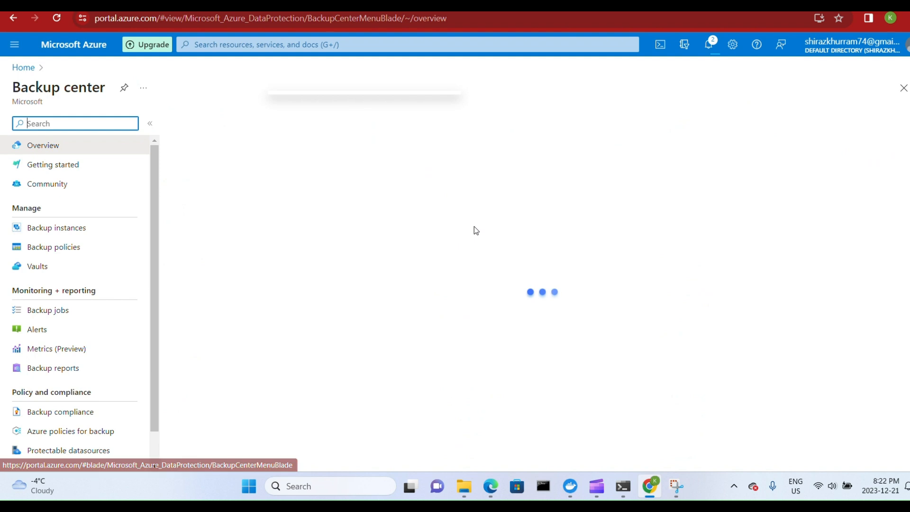
scroll(469, 259, "down", 3)
scroll(474, 251, "down", 1)
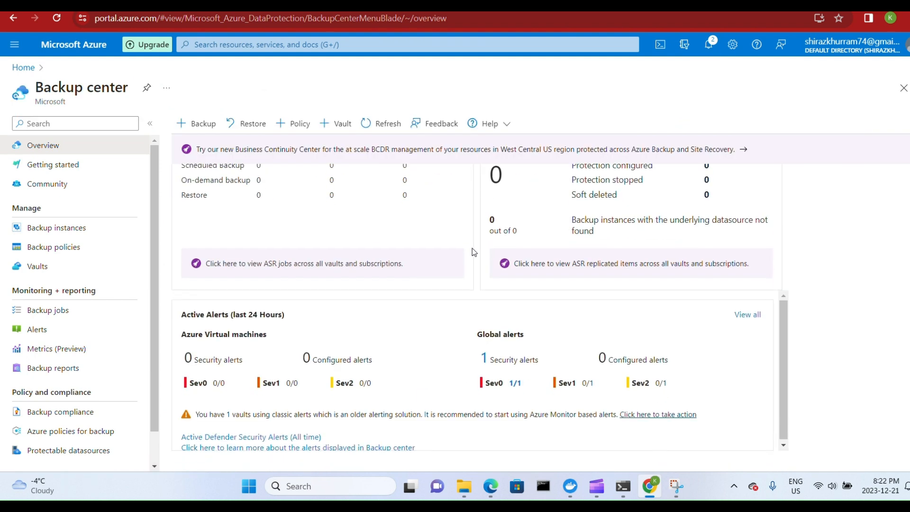
scroll(473, 252, "up", 3)
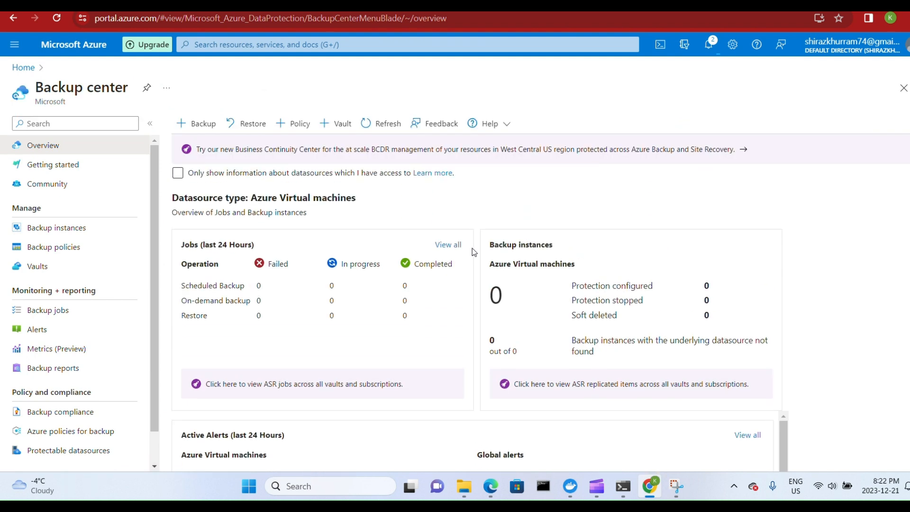
left_click(561, 384)
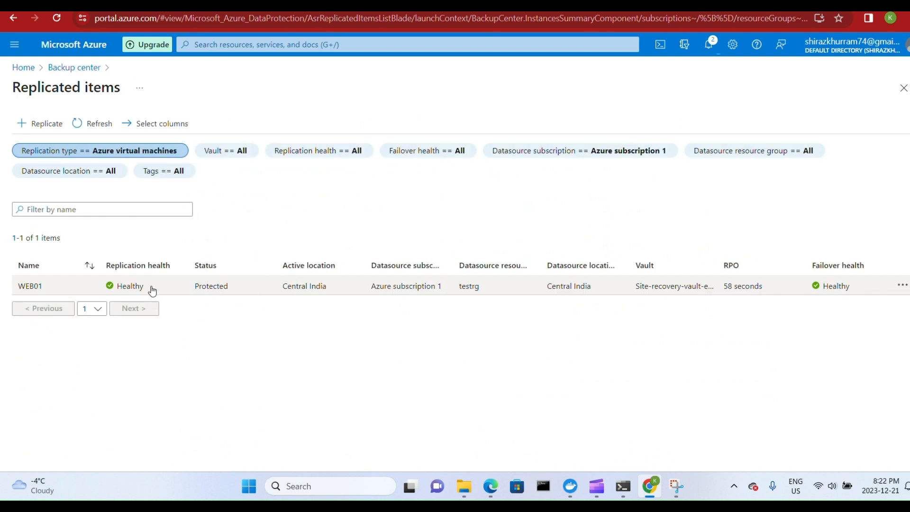
left_click(311, 282)
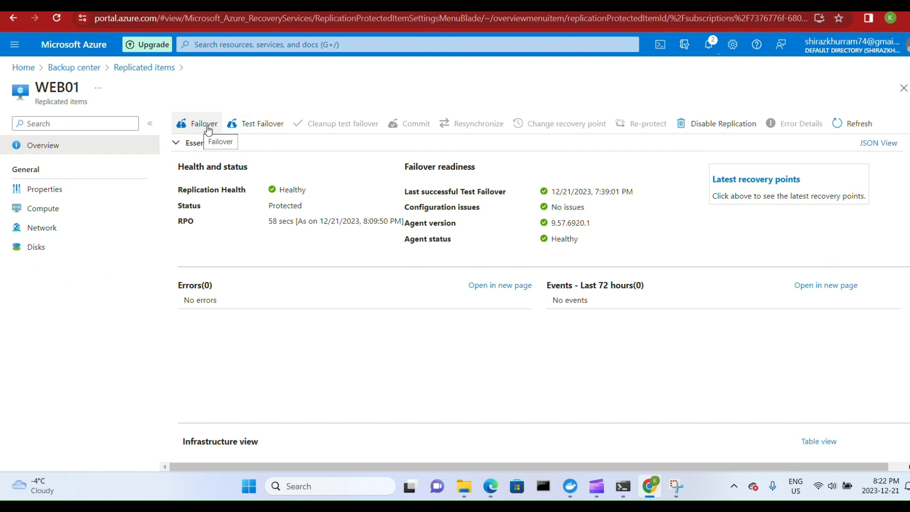
Start a test failover of WEB01 to East US using the testvnet virtual network, and open the portal notifications.
left_click(253, 127)
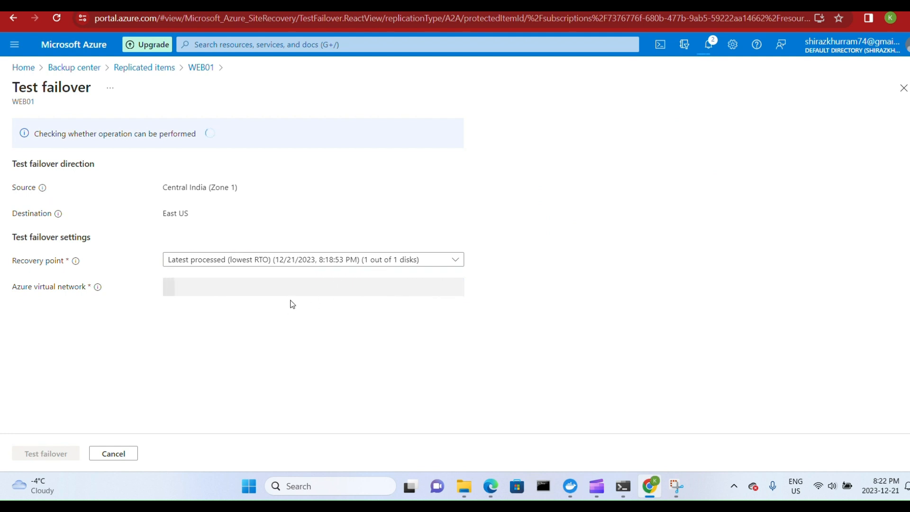
left_click(387, 289)
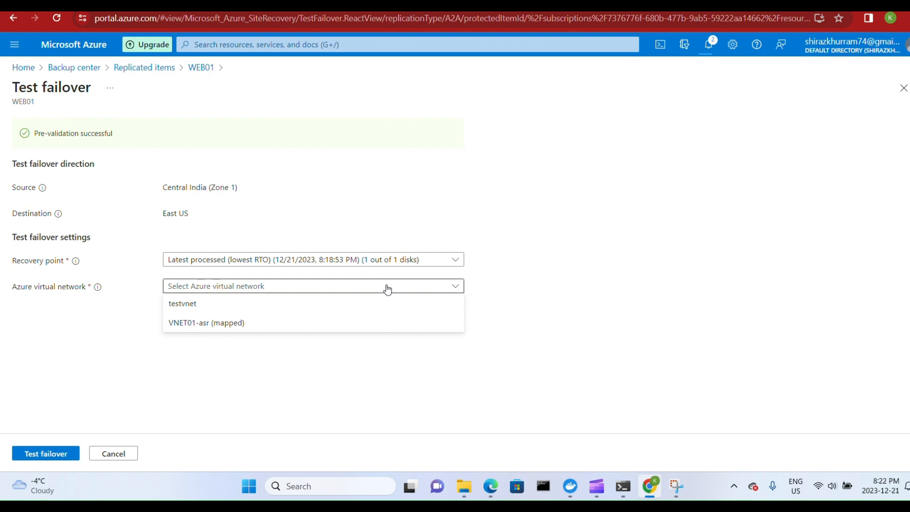
left_click(245, 309)
left_click(65, 453)
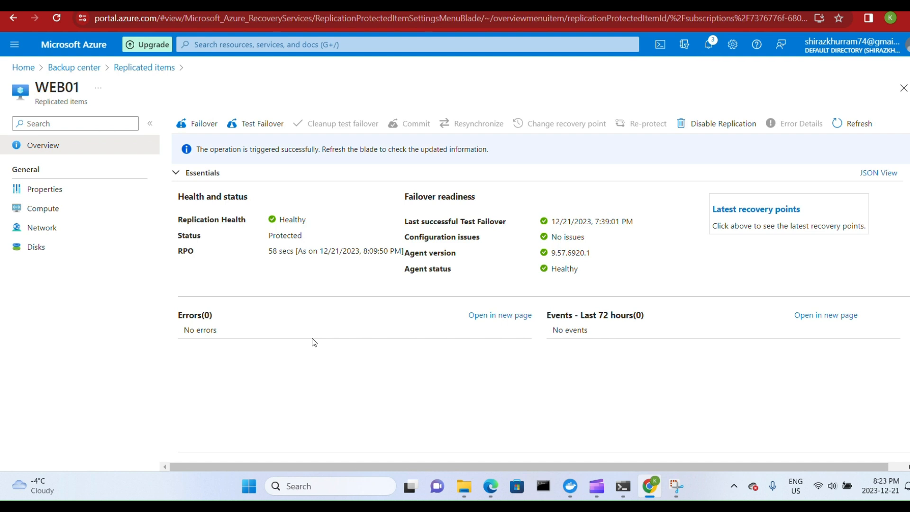
left_click(711, 44)
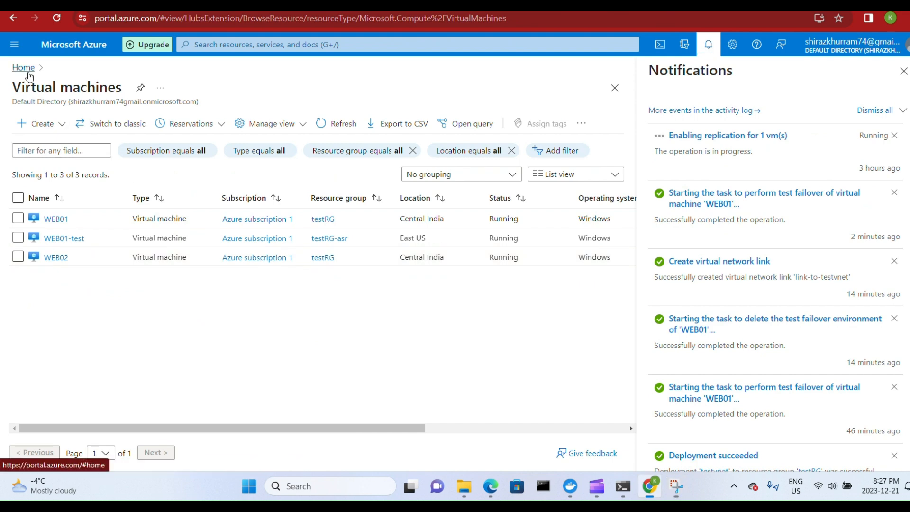
Return to Backup center and check WEB01's status in the ASR replicated items across all vaults.
left_click(24, 67)
left_click(212, 132)
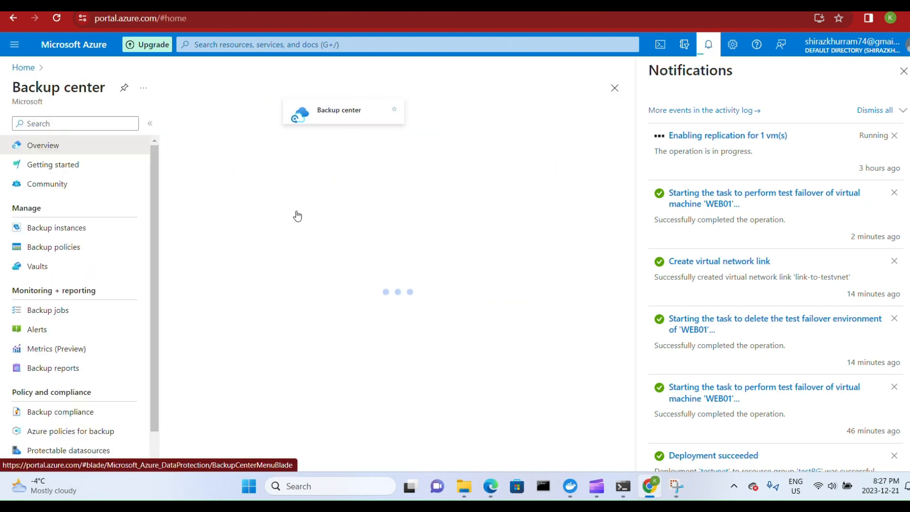
scroll(377, 329, "down", 5)
scroll(367, 327, "up", 3)
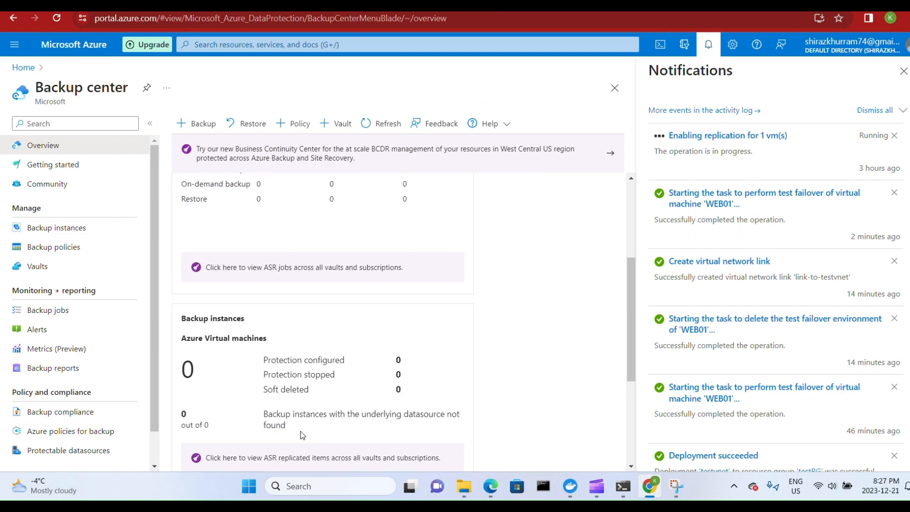
left_click(303, 458)
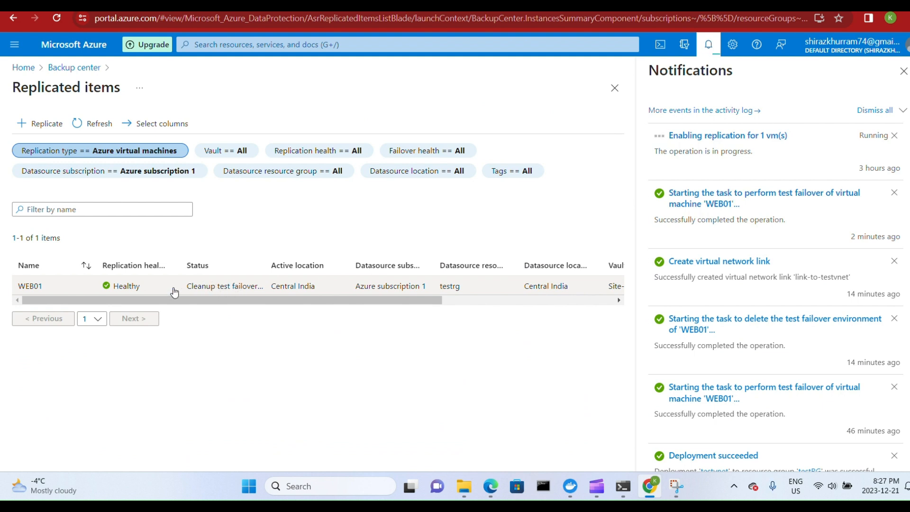
Check WEB01's test failover job in Backup center's Site Recovery jobs and return to the portal home page.
left_click(81, 74)
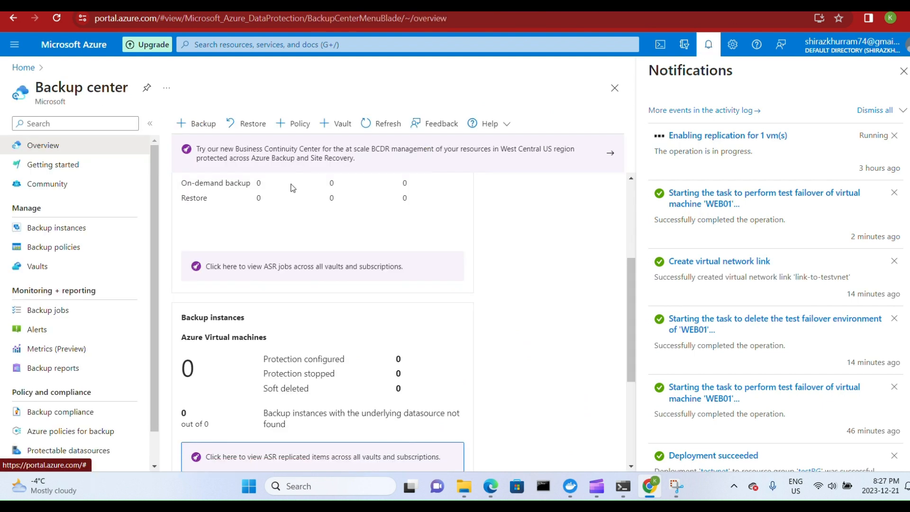
scroll(455, 266, "down", 3)
scroll(365, 229, "up", 3)
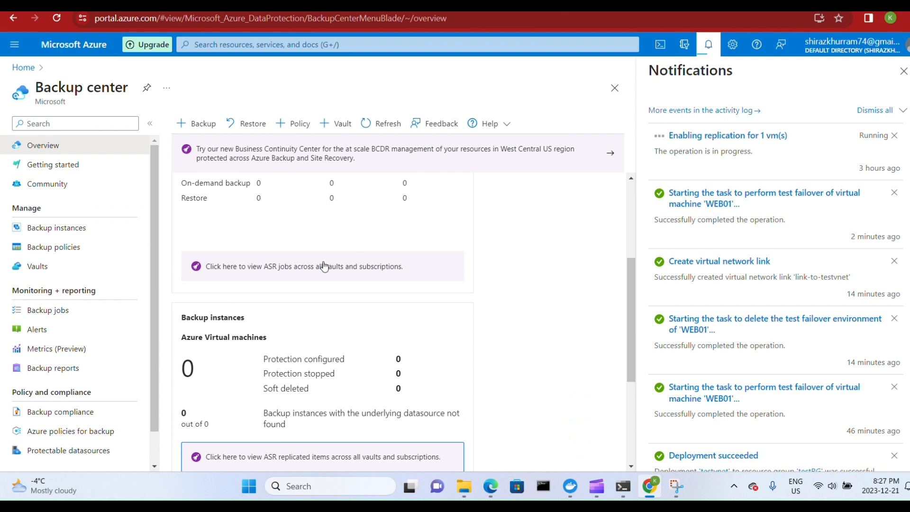
left_click(324, 264)
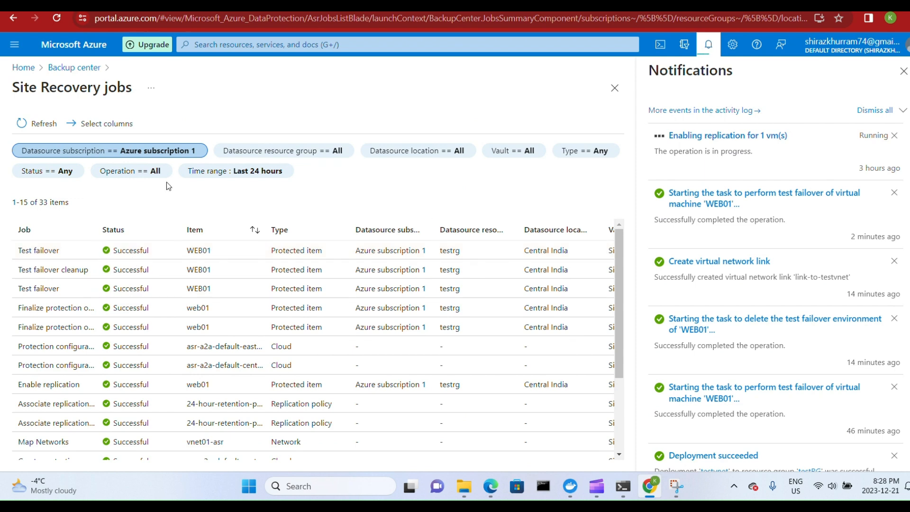
left_click(40, 71)
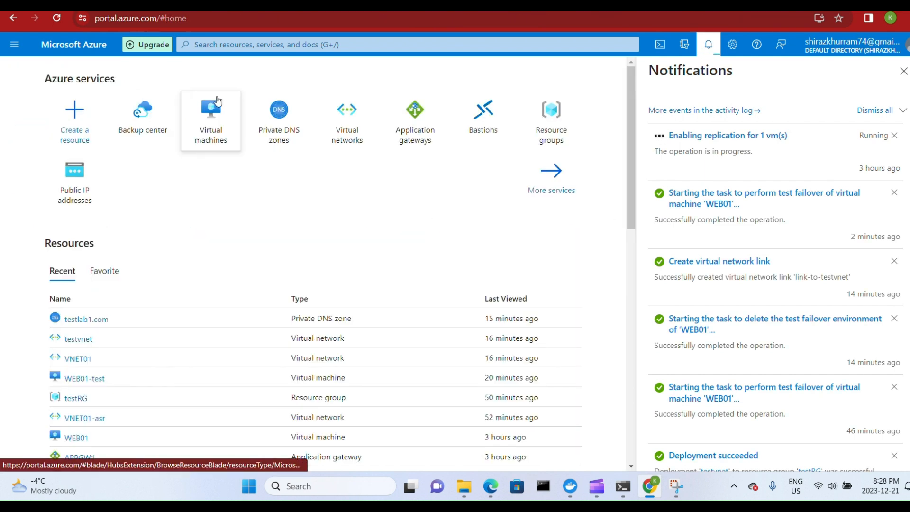
Open the WEB01-test virtual machine, inspect its linked testvnet virtual network and its networking settings, and return to the portal home page.
left_click(212, 116)
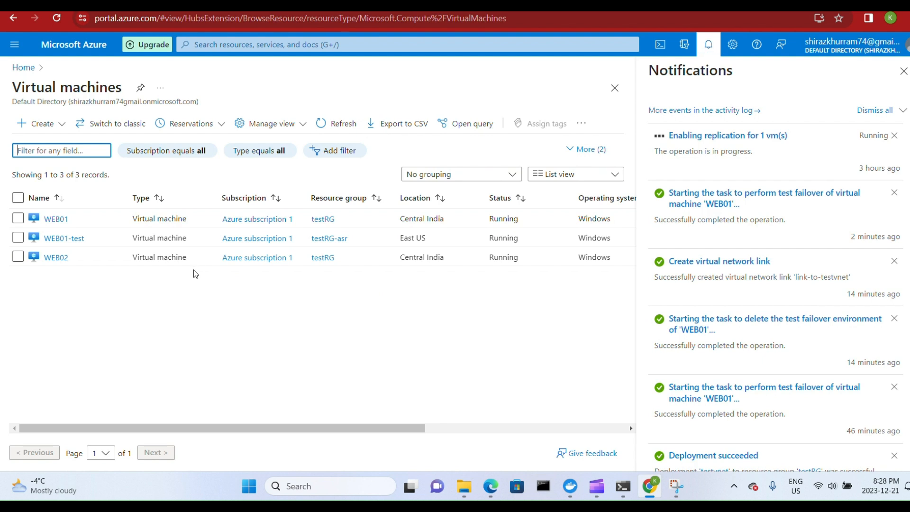
left_click(72, 239)
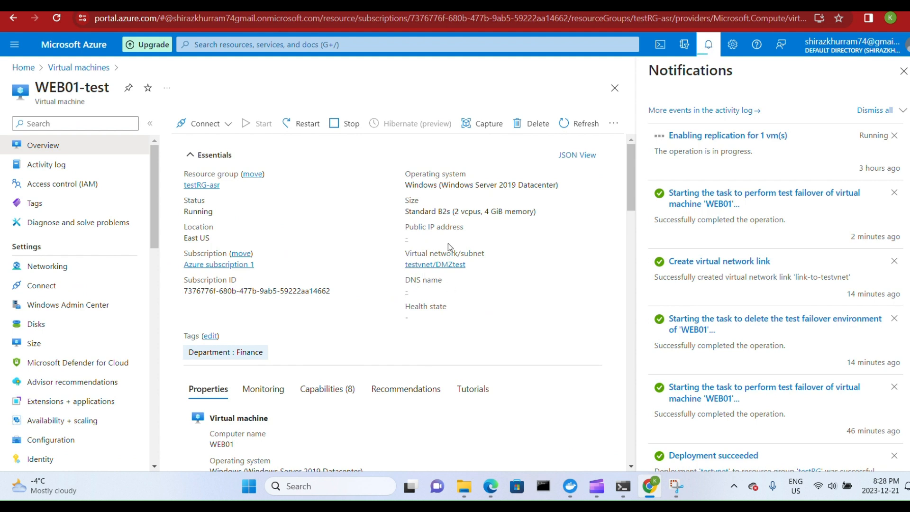
left_click(433, 266)
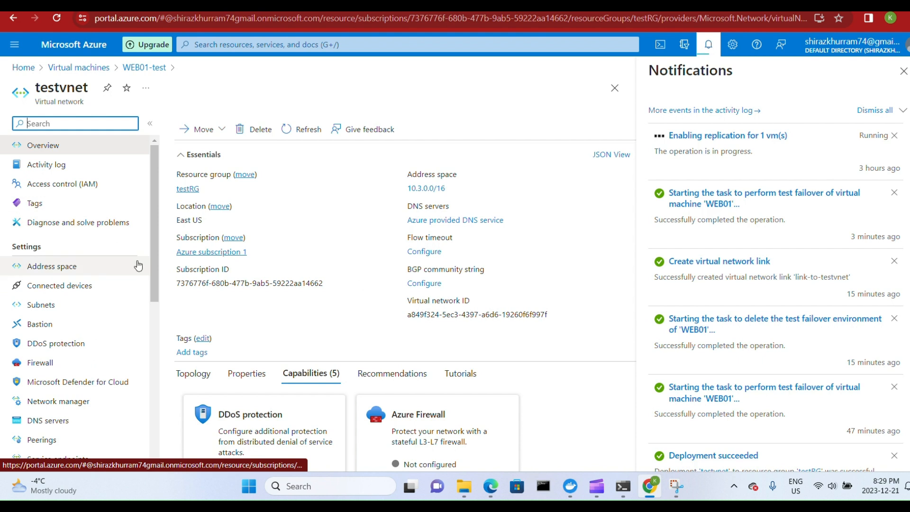
mouse_move(152, 256)
left_mouse_down()
mouse_move(154, 306)
mouse_move(152, 254)
left_mouse_up()
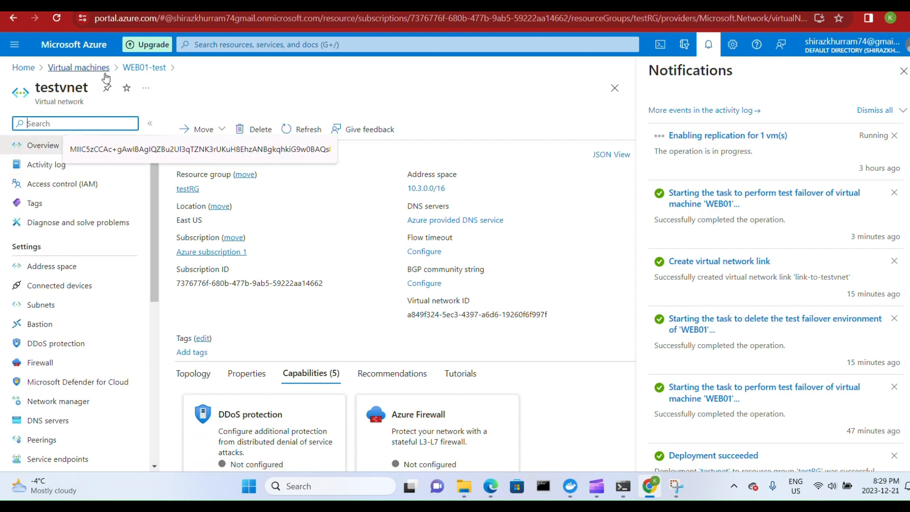
left_click(128, 71)
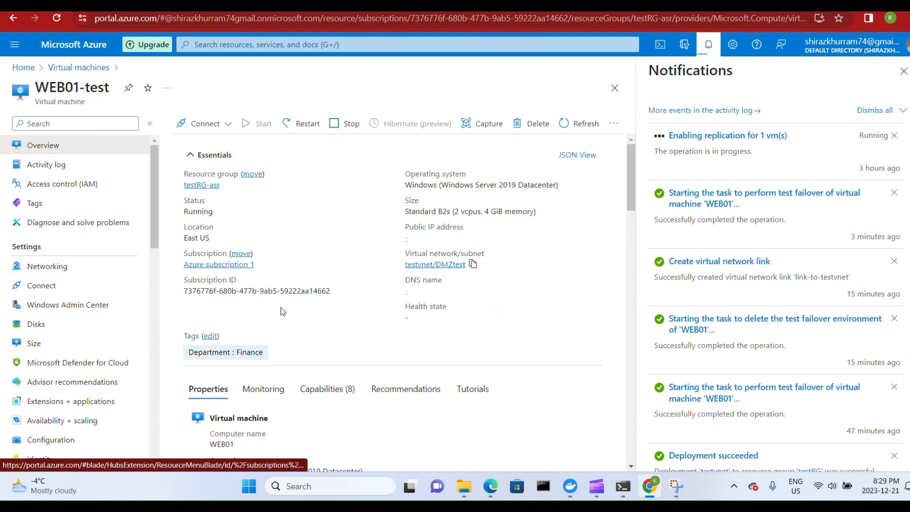
left_click(56, 267)
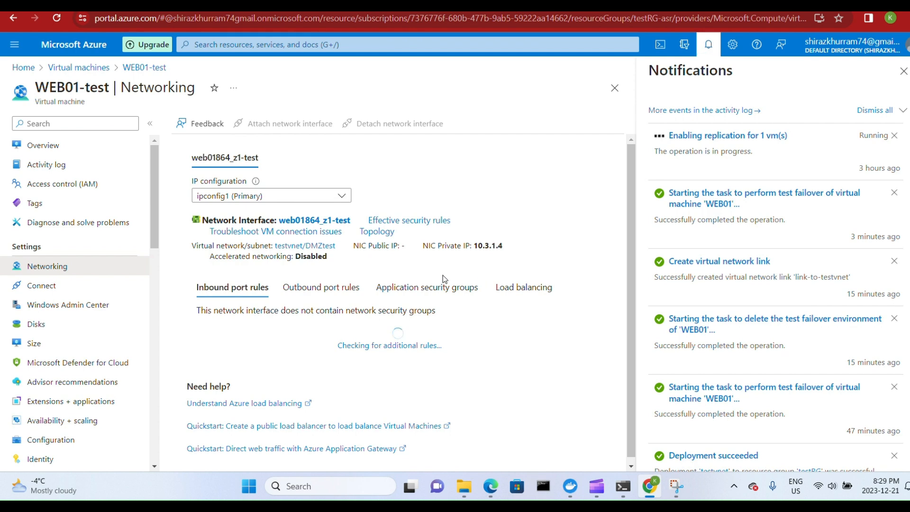
left_click(23, 68)
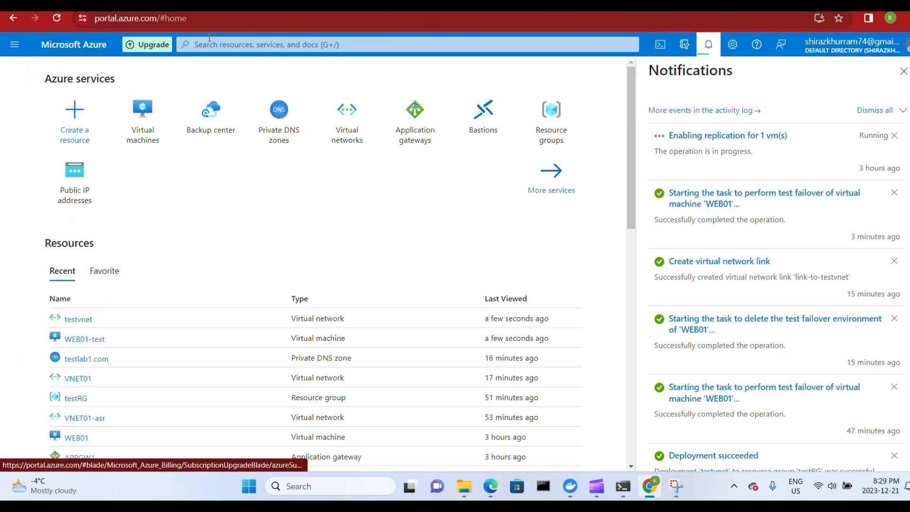
Open the testlab1.com private DNS zone, refresh and check its record sets, and return to the portal home page.
left_click(212, 42)
left_click(122, 186)
left_click(256, 137)
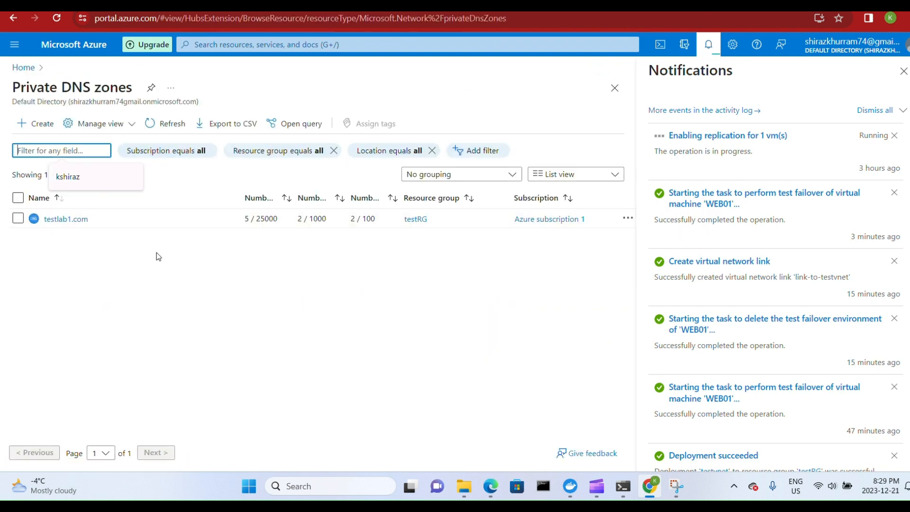
left_click(66, 219)
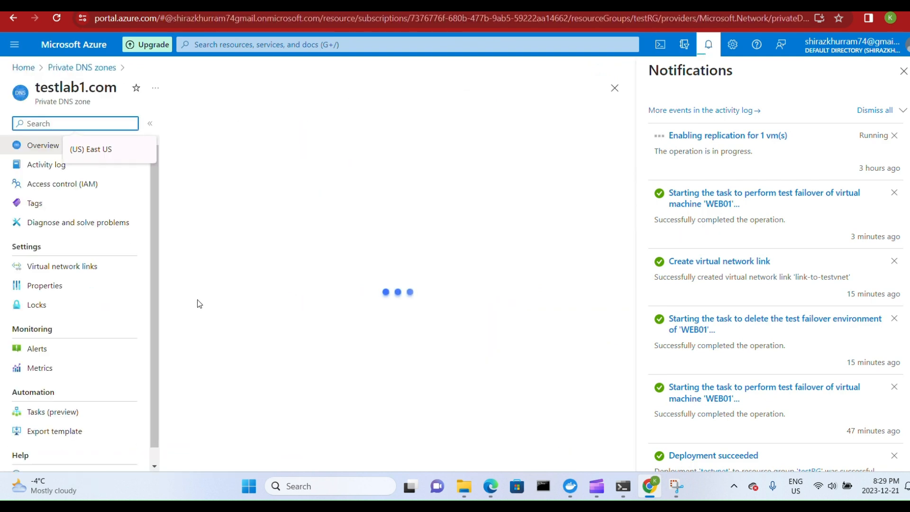
scroll(290, 322, "down", 1)
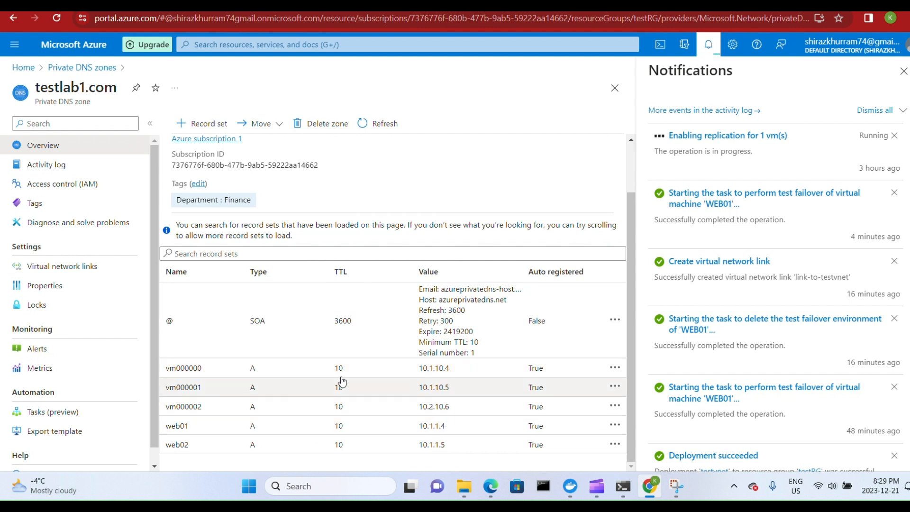
left_click(376, 123)
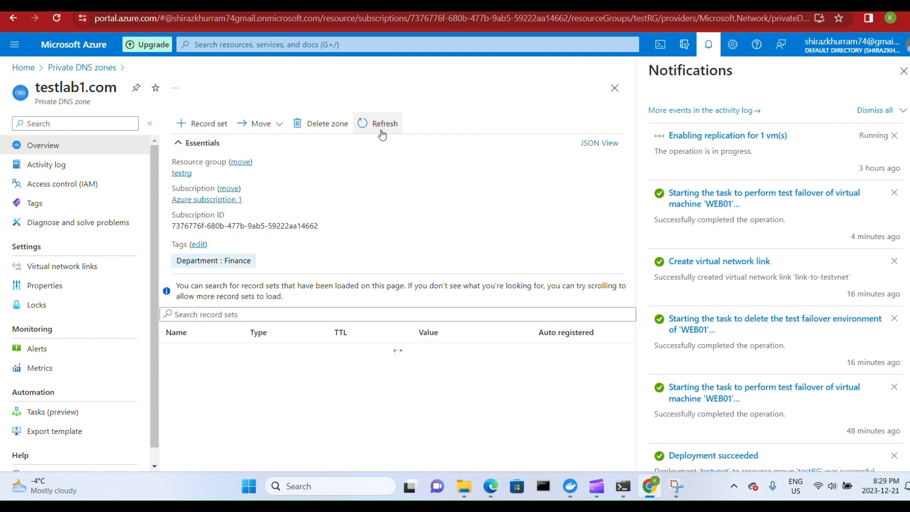
scroll(386, 378, "down", 1)
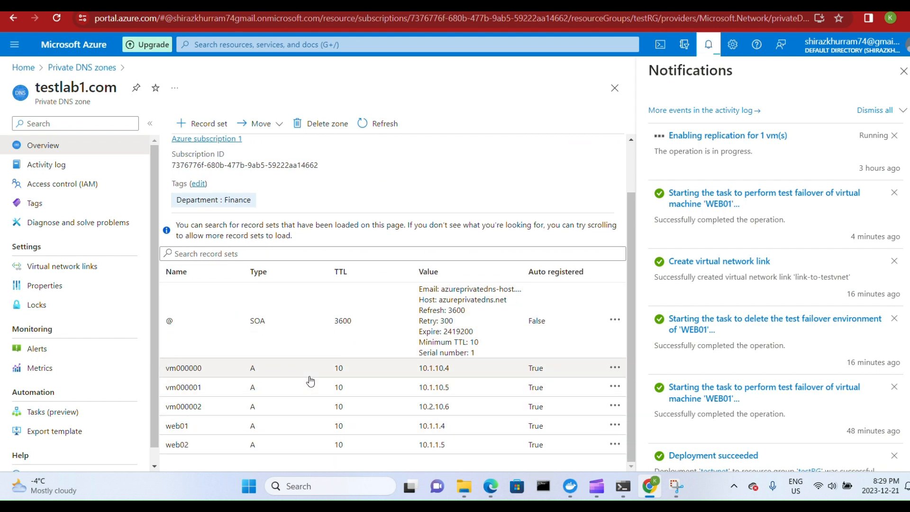
left_click(23, 67)
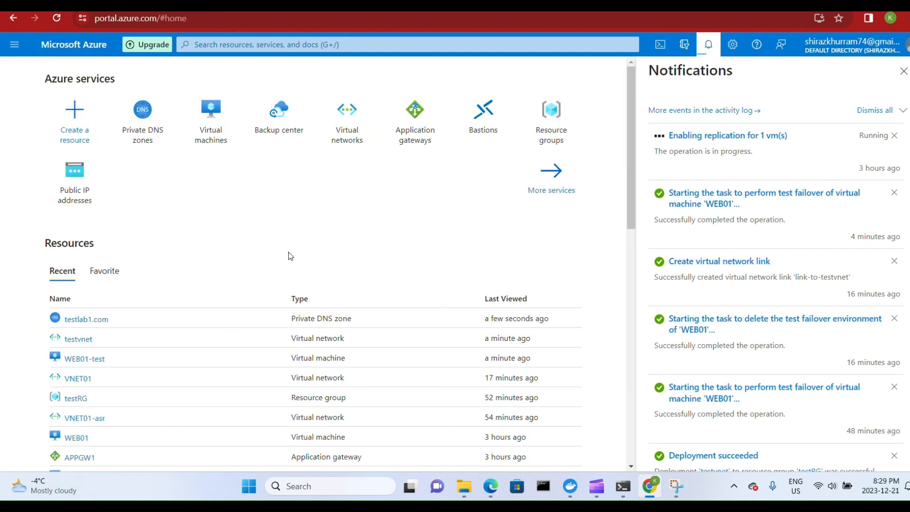
View the virtual network links of the testlab1.com private DNS zone and return to the portal home page.
left_click(78, 318)
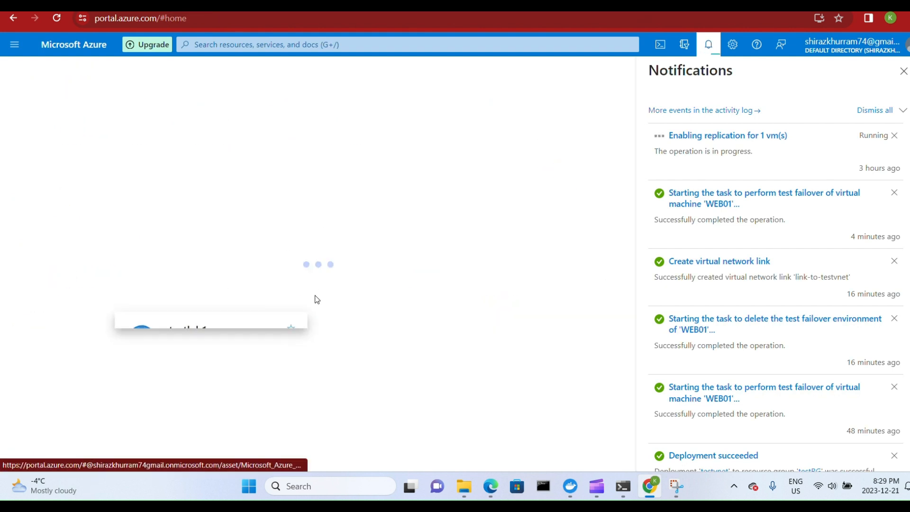
left_click(67, 267)
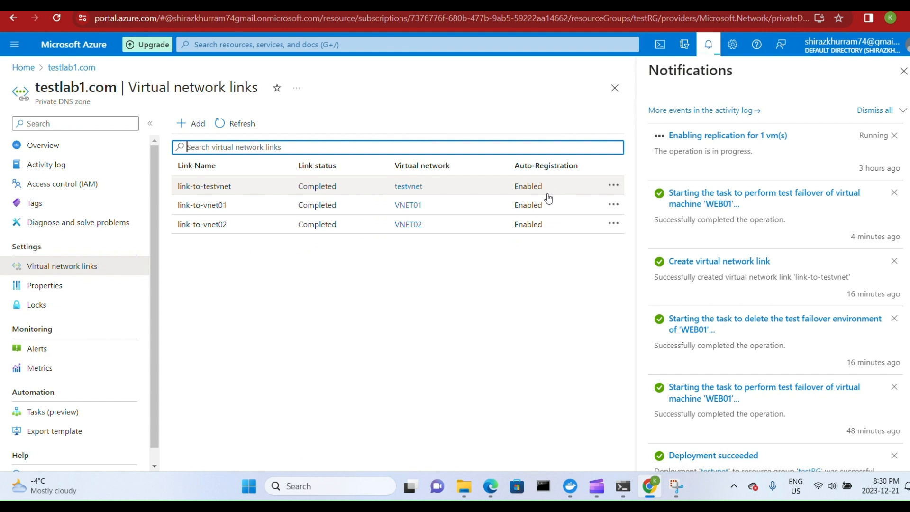
left_click(67, 69)
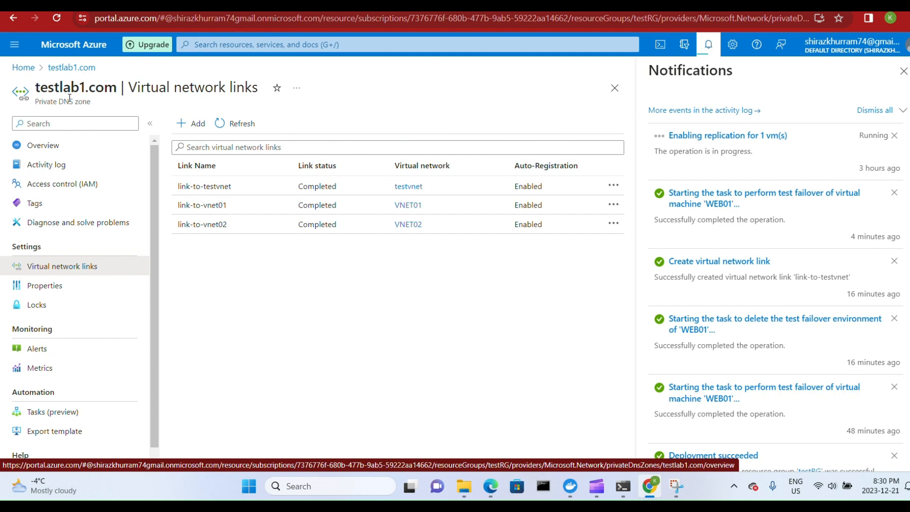
left_click(23, 67)
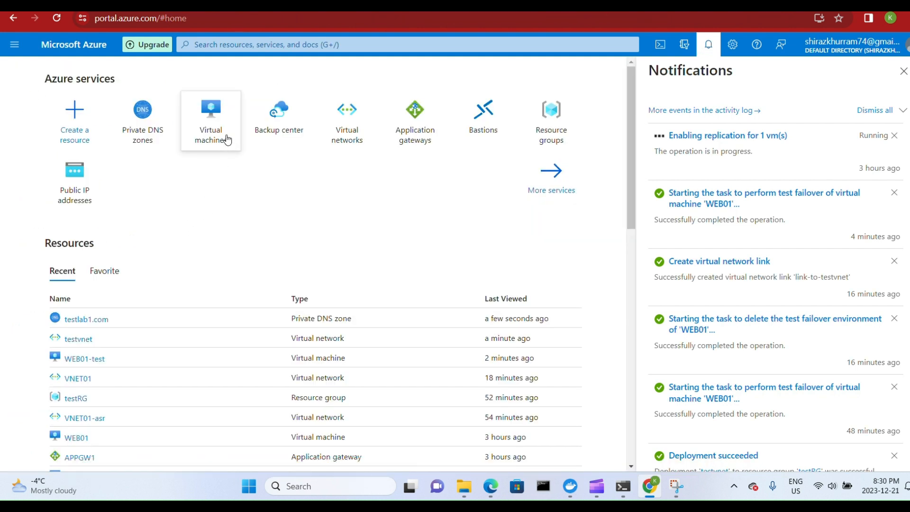
Open the WEB01-test virtual machine, review its Connect settings for native RDP, and return to the portal home page.
left_click(211, 123)
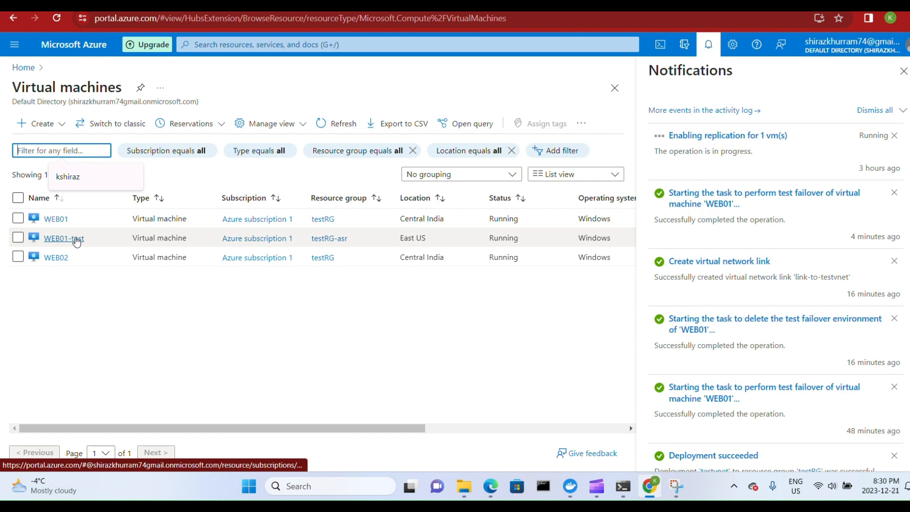
left_click(77, 241)
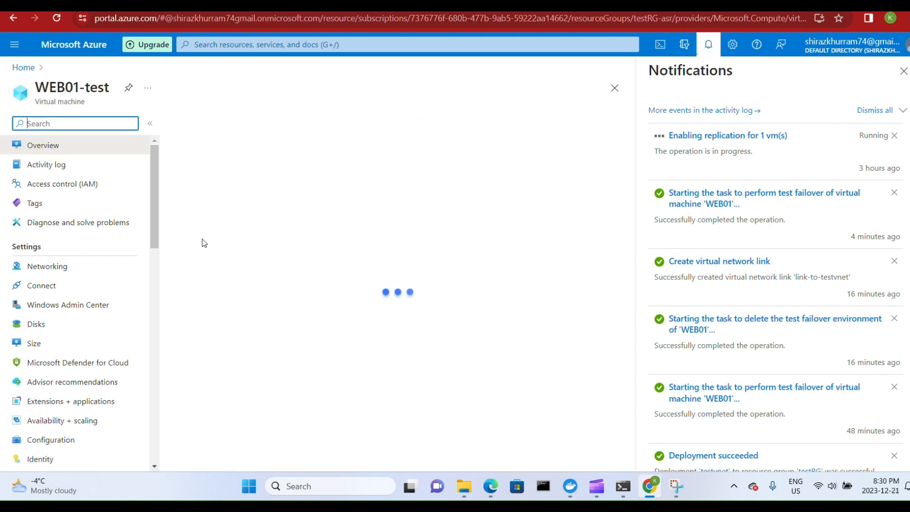
left_click(231, 128)
left_click(217, 143)
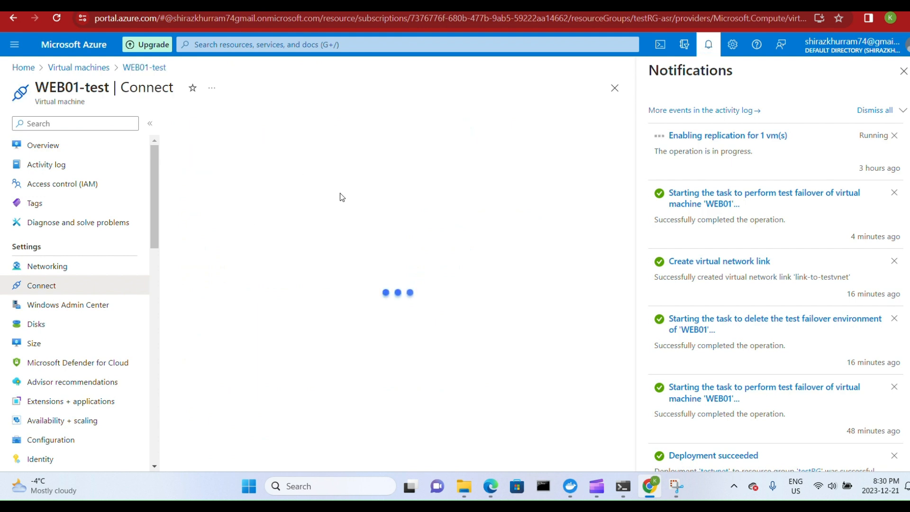
scroll(342, 230, "down", 1)
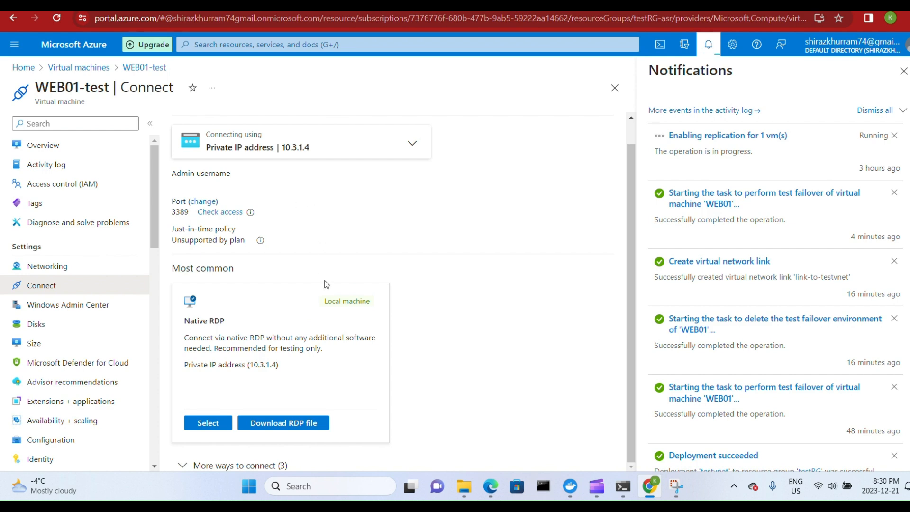
scroll(329, 274, "up", 2)
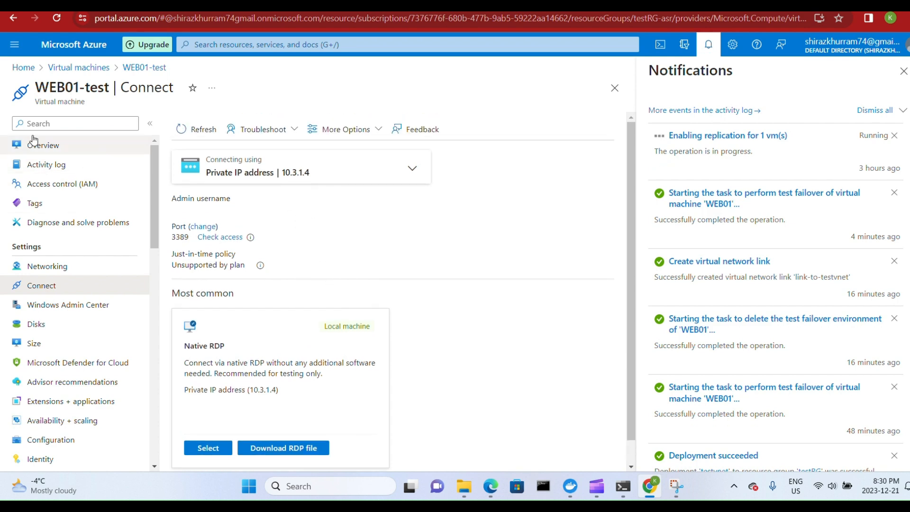
left_click(80, 68)
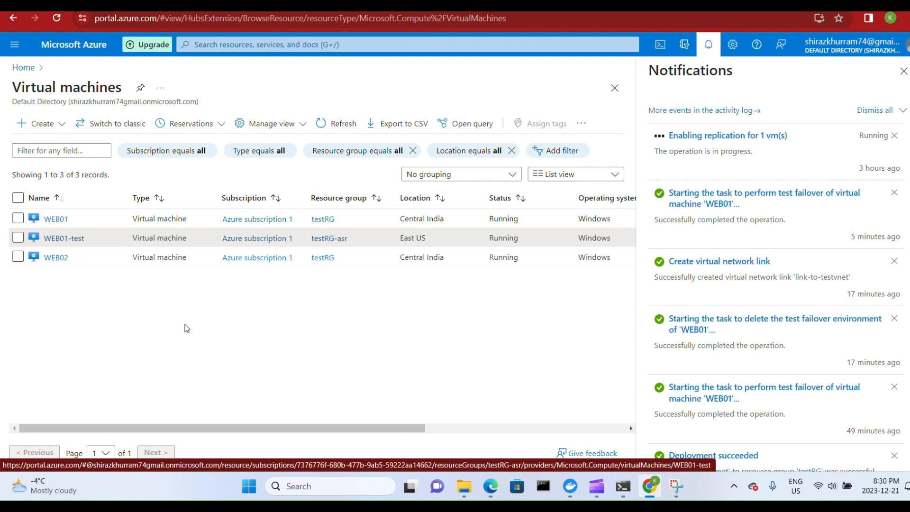
left_click(21, 68)
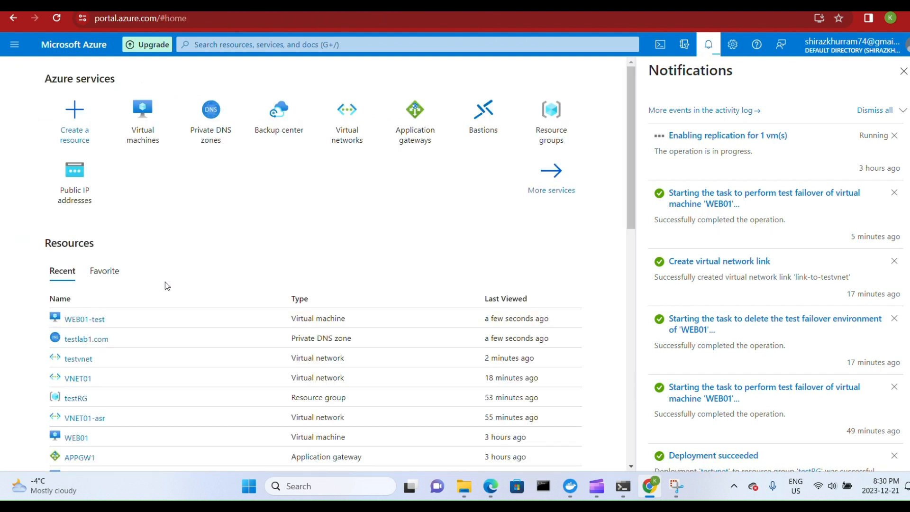
View the Site Recovery jobs from Backup center and return to the Backup center overview.
scroll(188, 237, "down", 2)
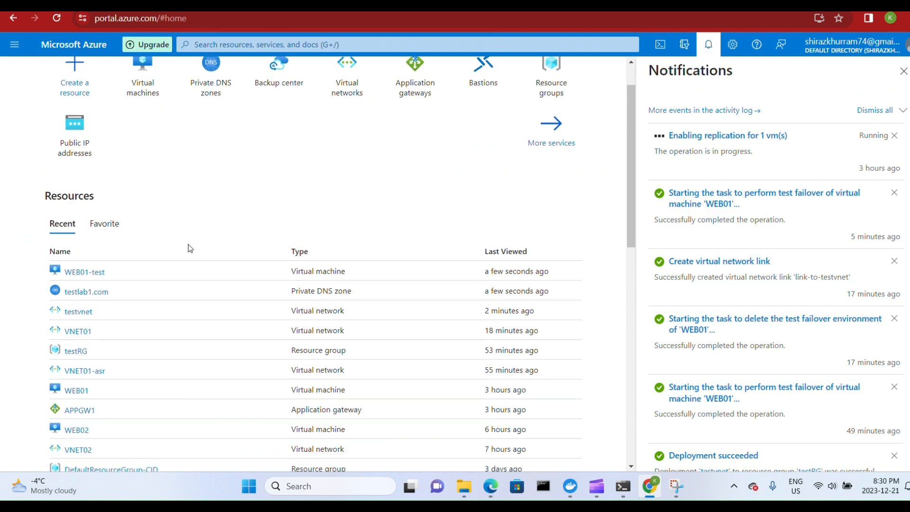
scroll(189, 244, "down", 2)
scroll(189, 243, "up", 4)
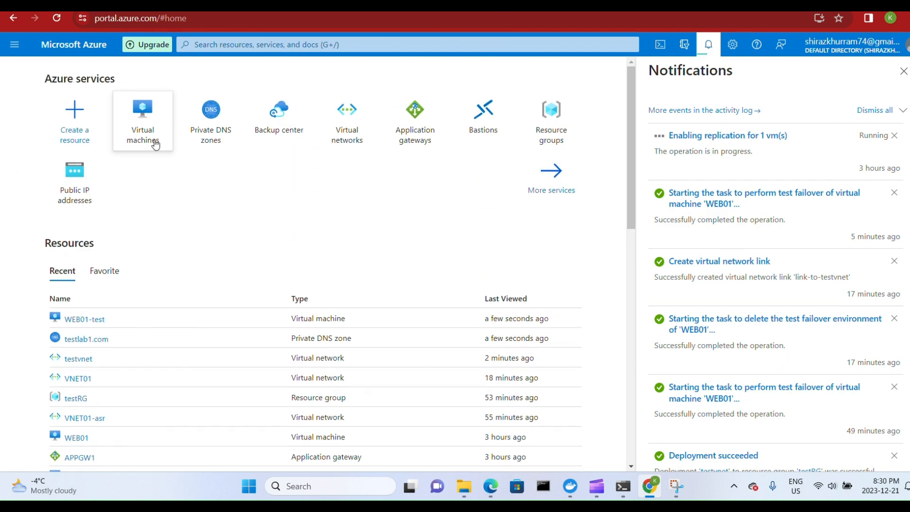
left_click(289, 132)
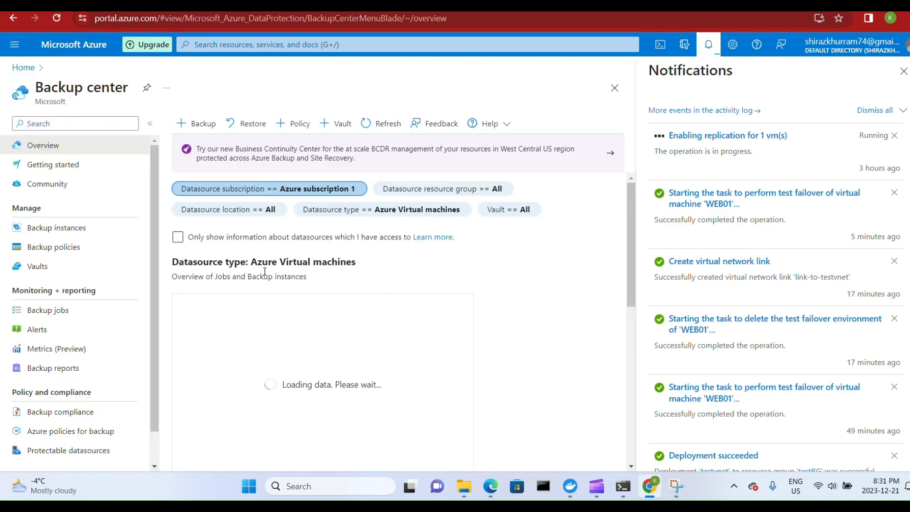
scroll(352, 267, "down", 3)
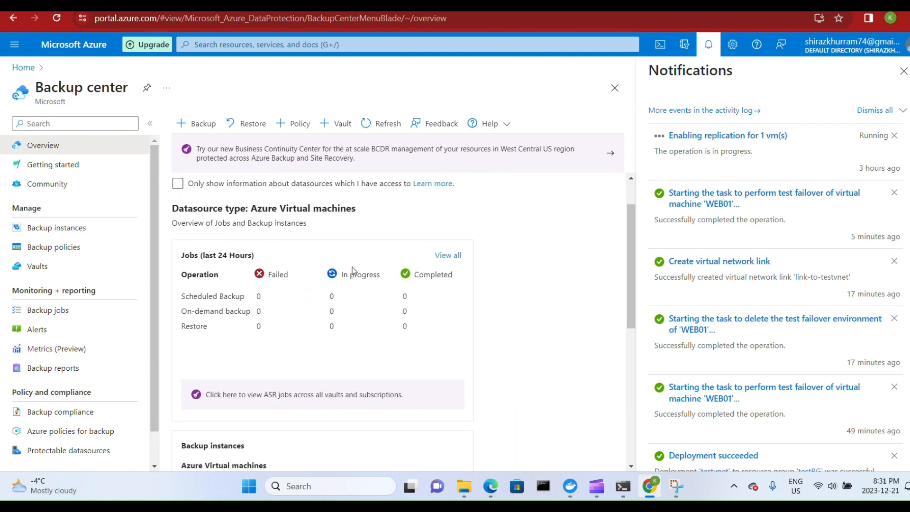
left_click(331, 332)
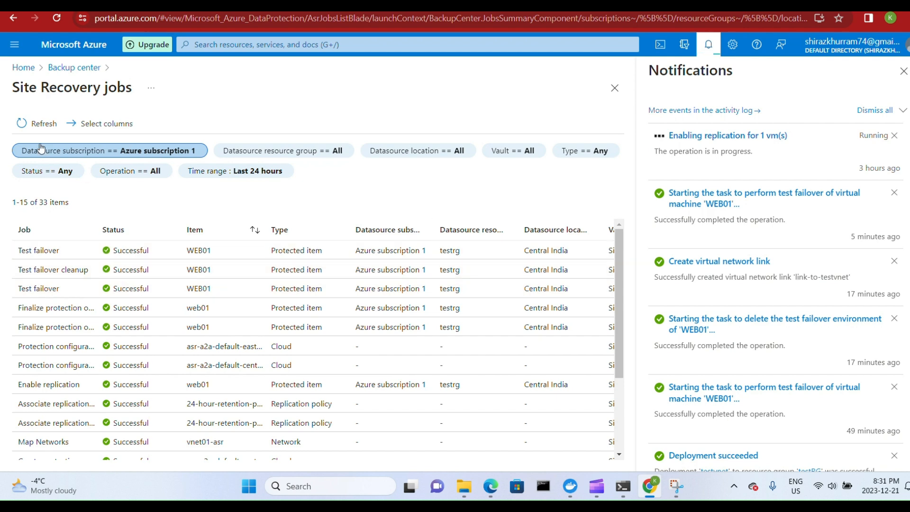
left_click(75, 67)
Clean up WEB01's test failover from the ASR replicated items, marking testing complete so the test virtual machine is deleted.
scroll(332, 265, "down", 3)
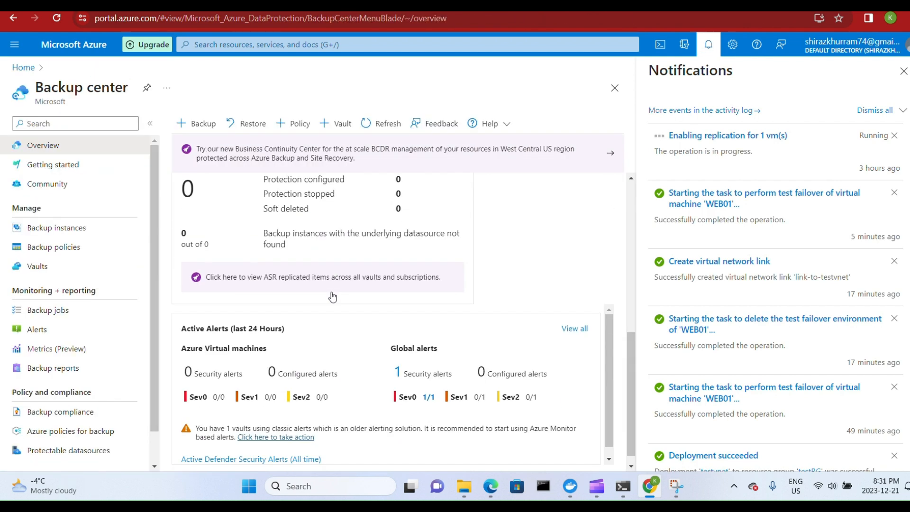
left_click(351, 275)
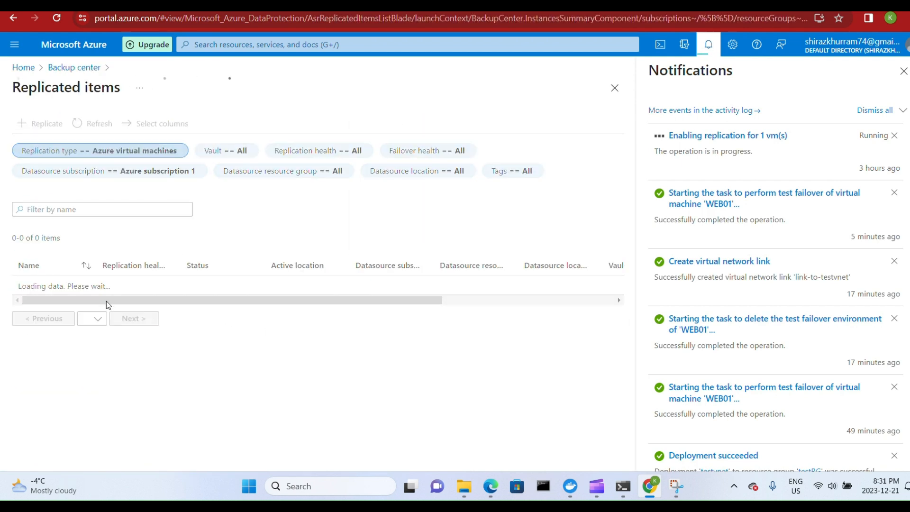
left_click(230, 289)
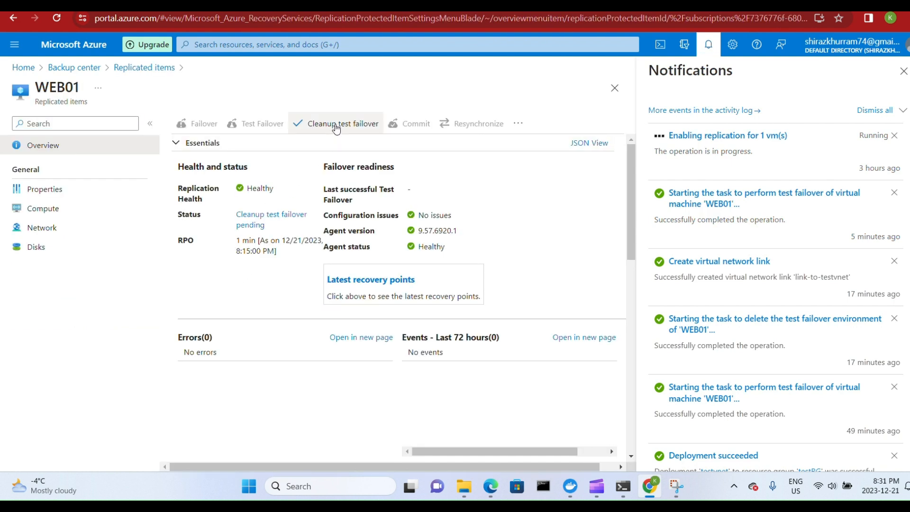
left_click(335, 125)
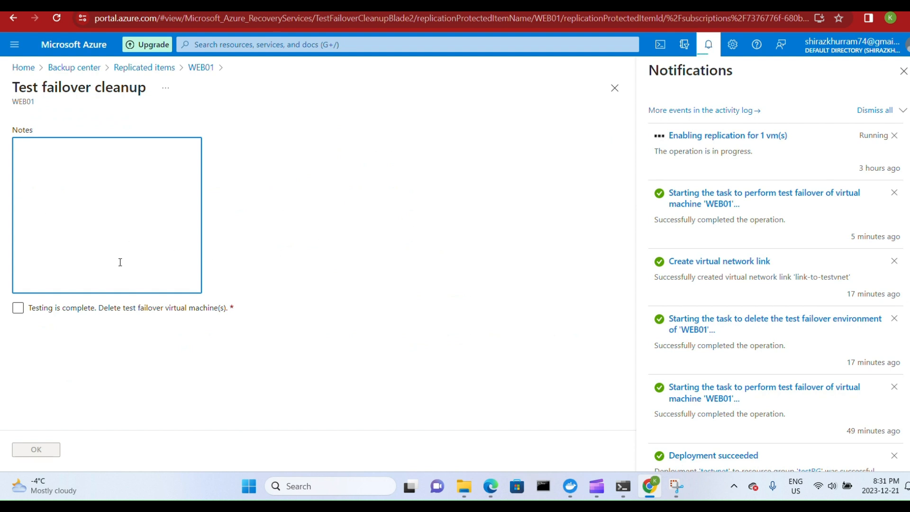
left_click(18, 308)
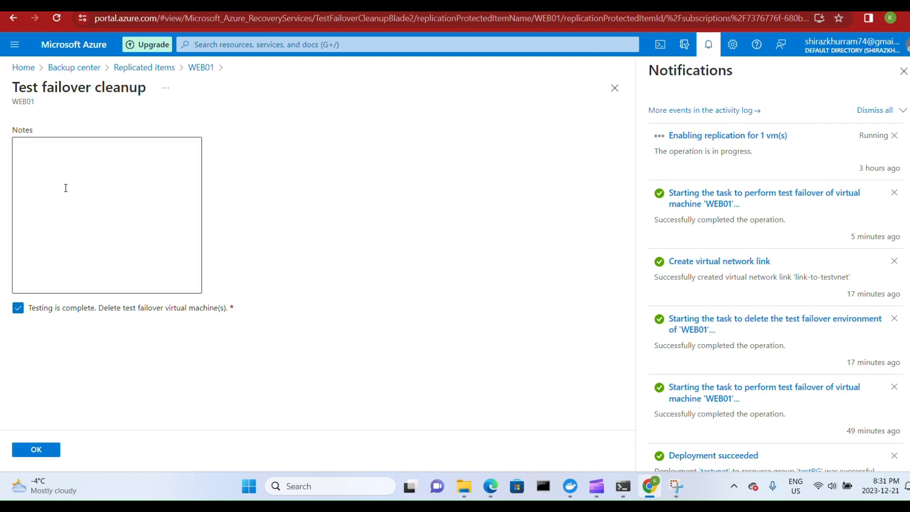
left_click(47, 450)
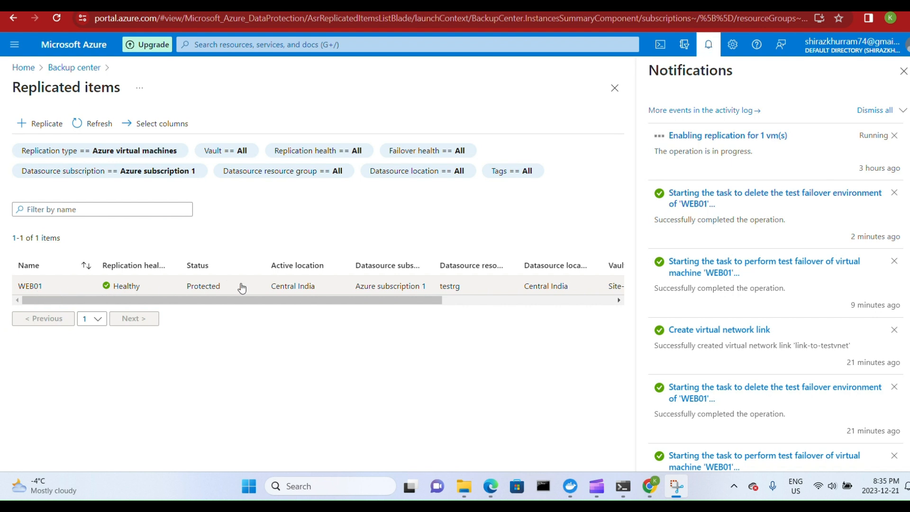
Check the virtual machines list for WEB01-test's removal and return to the portal home page.
left_click(23, 67)
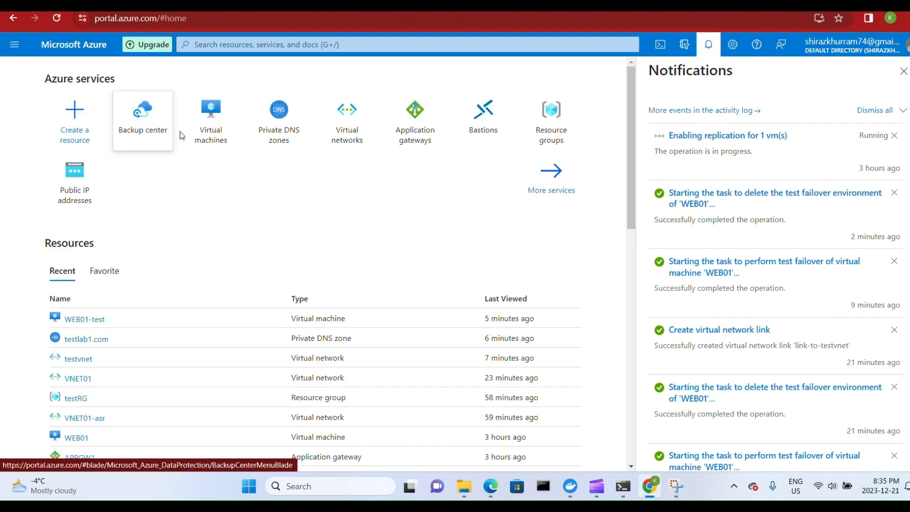
left_click(208, 124)
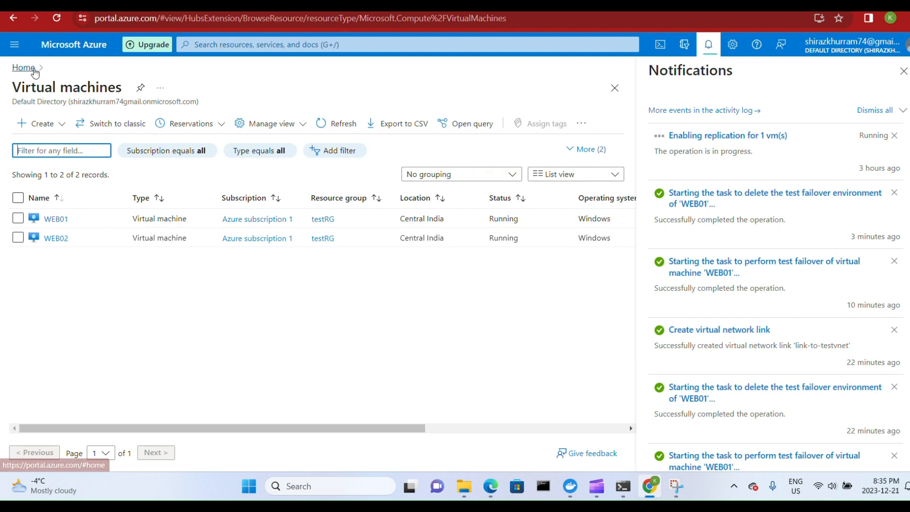
left_click(23, 68)
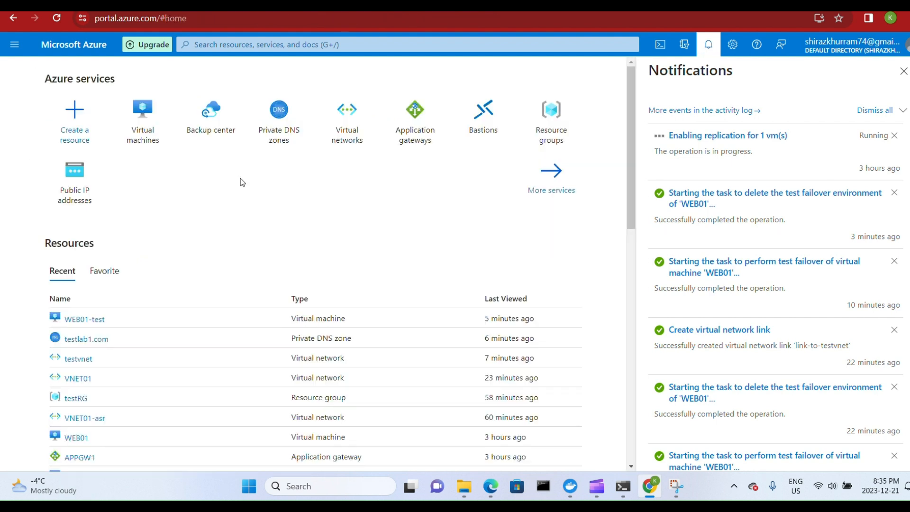
Fail over the replicated item WEB01 to East US from Backup center, using the latest processed recovery point and shutting down the machine beforehand.
left_click(196, 127)
scroll(283, 268, "down", 10)
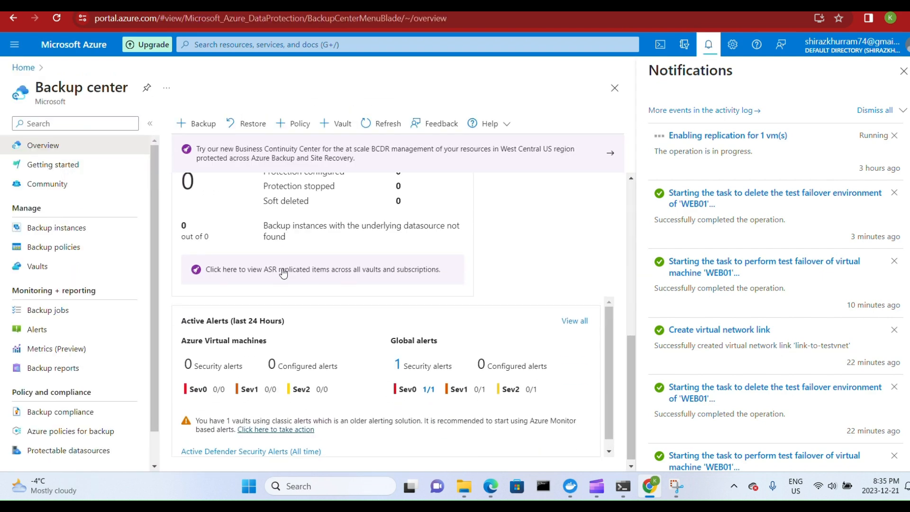
left_click(344, 265)
left_click(138, 288)
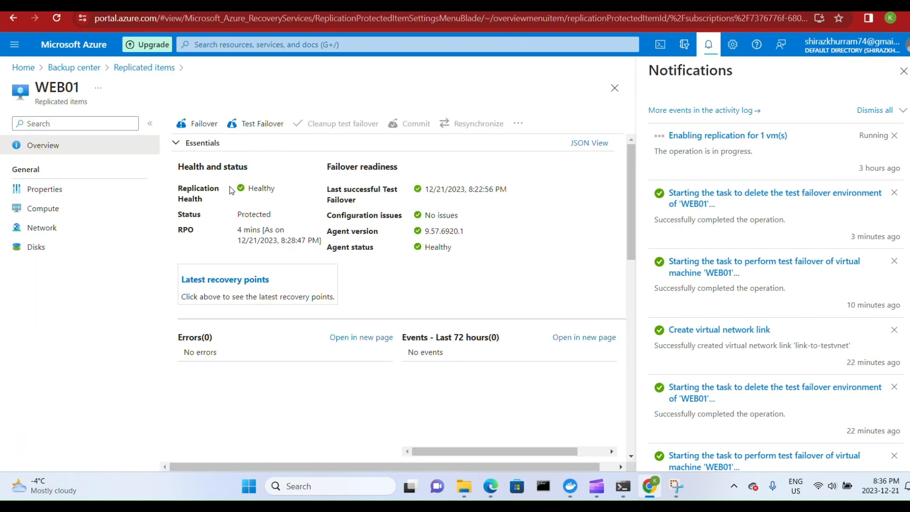
left_click(204, 125)
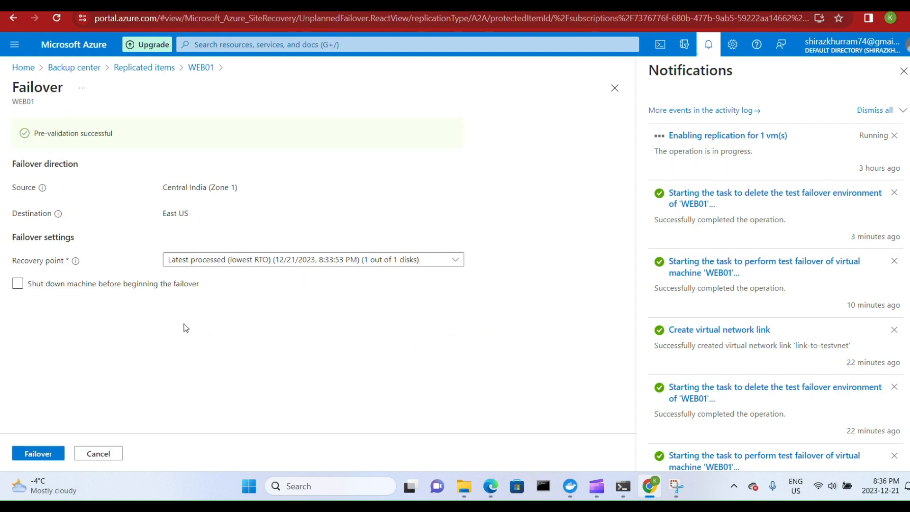
left_click(19, 285)
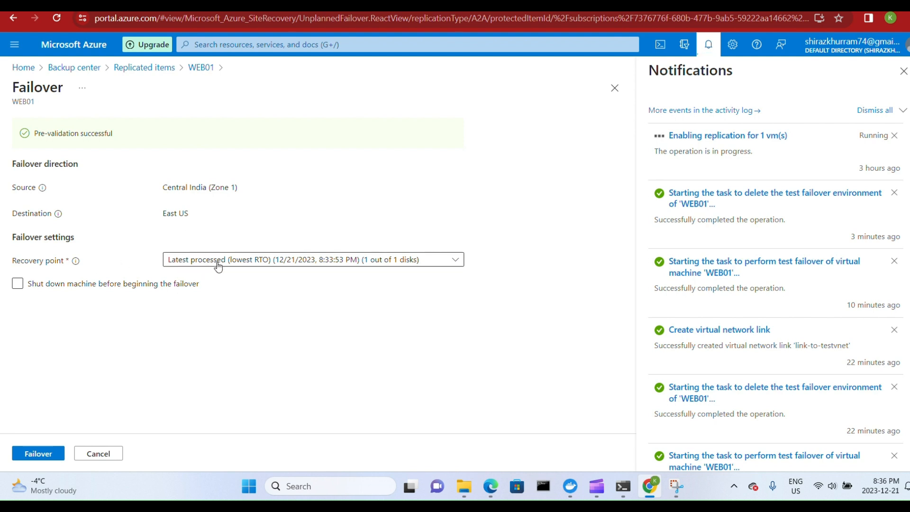
left_click(270, 267)
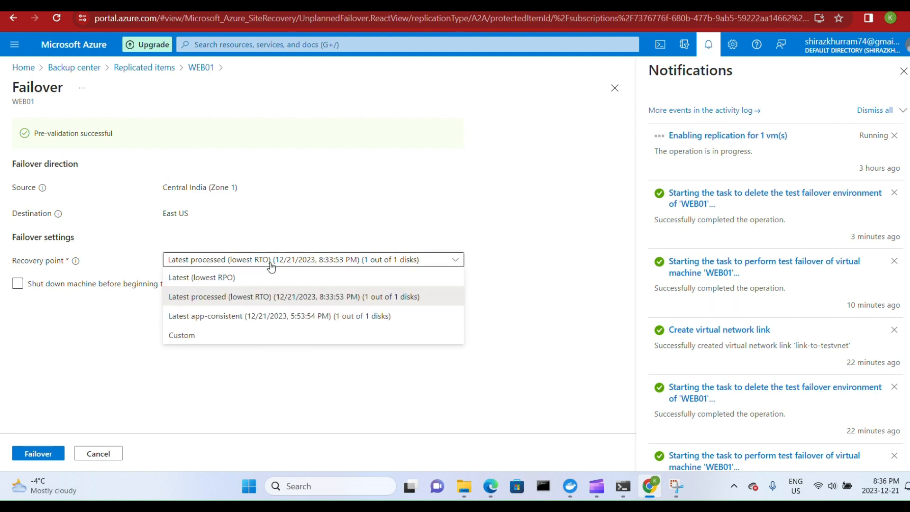
left_click(259, 299)
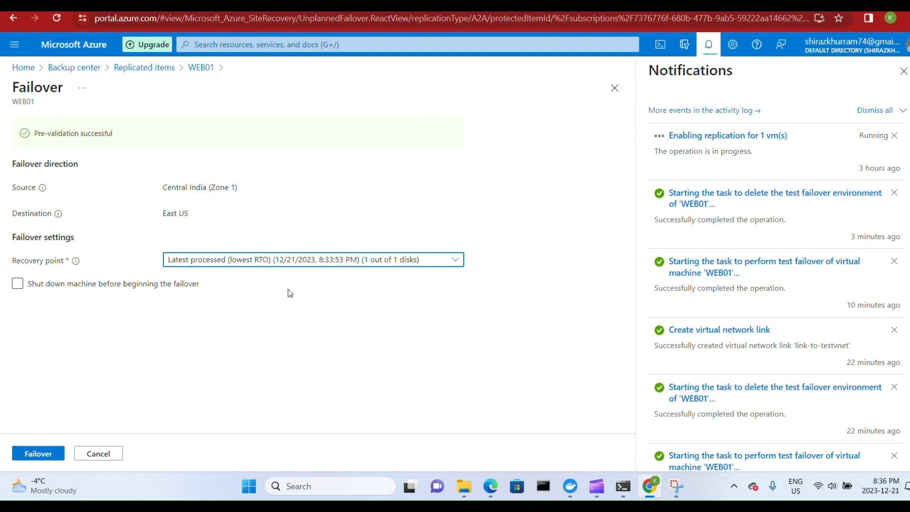
left_click(22, 286)
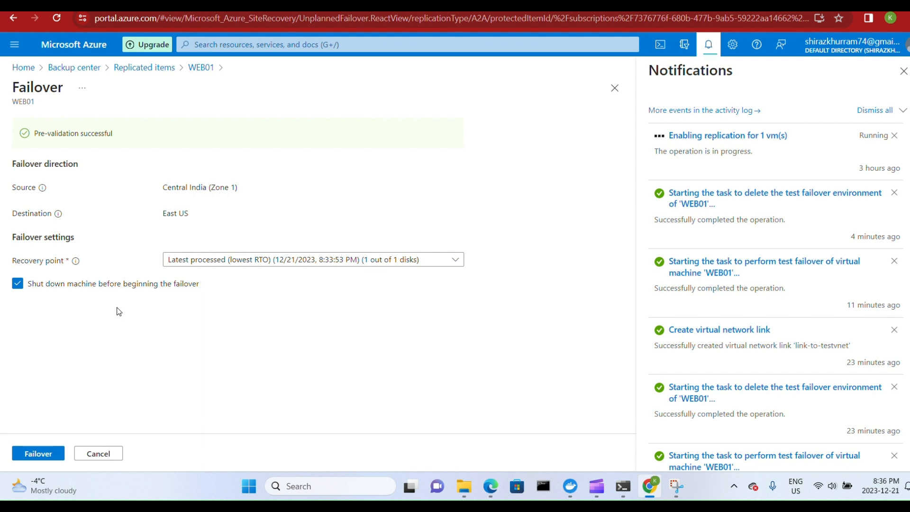
left_click(50, 455)
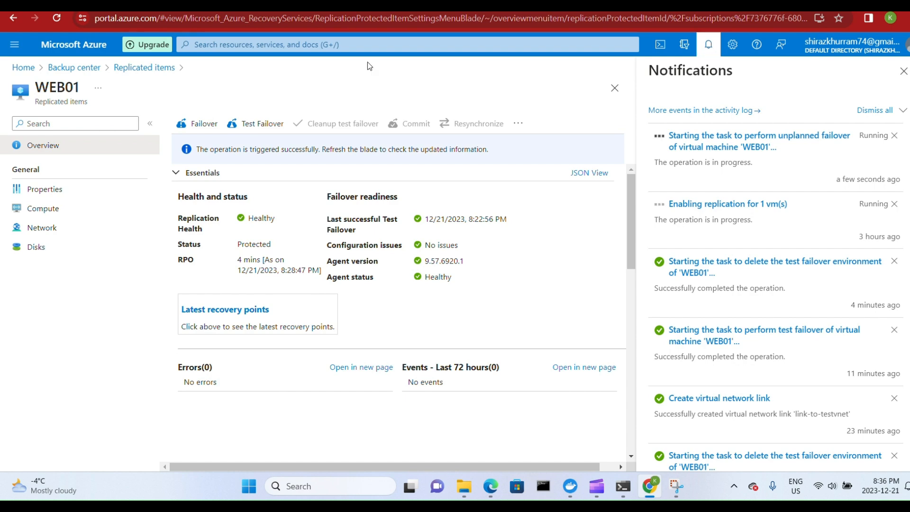
Open the ASR replicated items list from Backup center and refresh it to check WEB01's status.
left_click(75, 67)
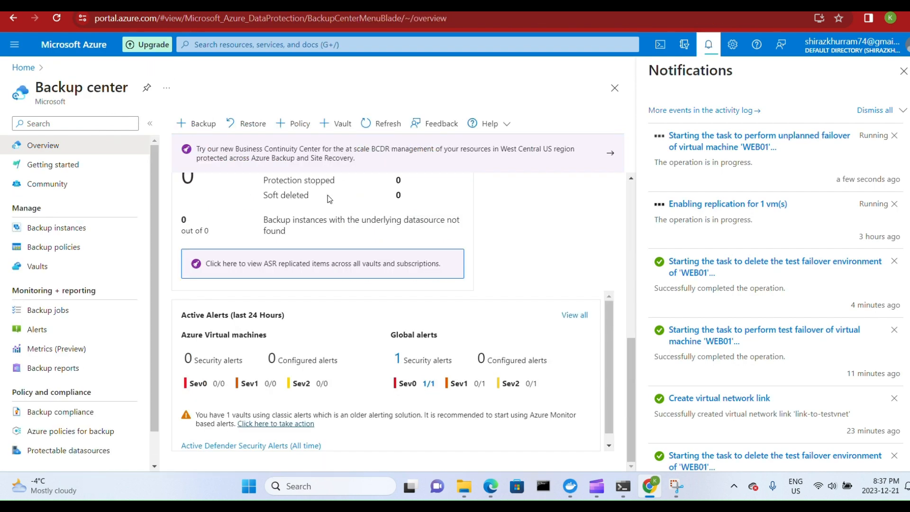
scroll(350, 318, "down", 1)
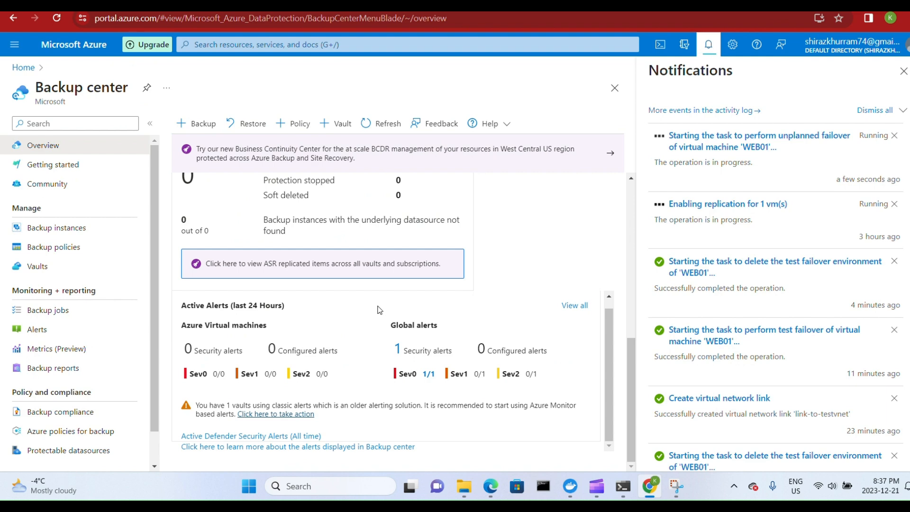
left_click(332, 271)
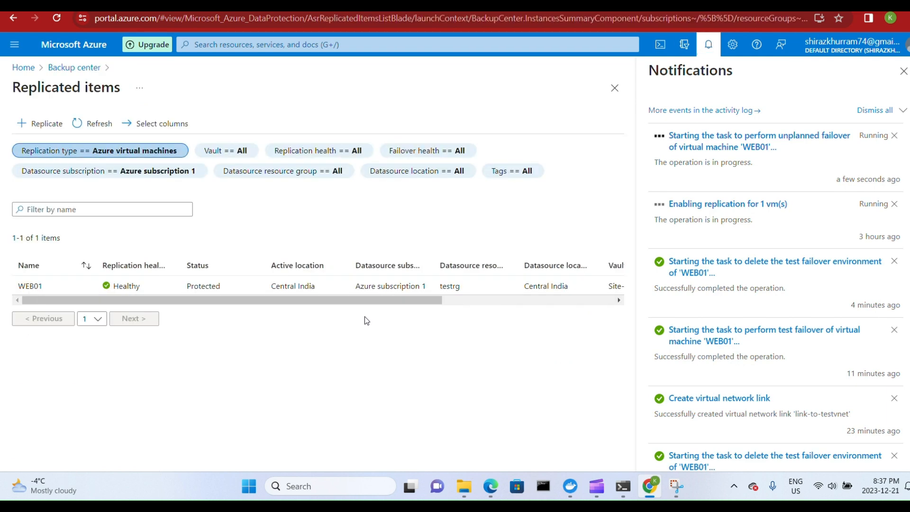
left_click(99, 125)
left_click(97, 129)
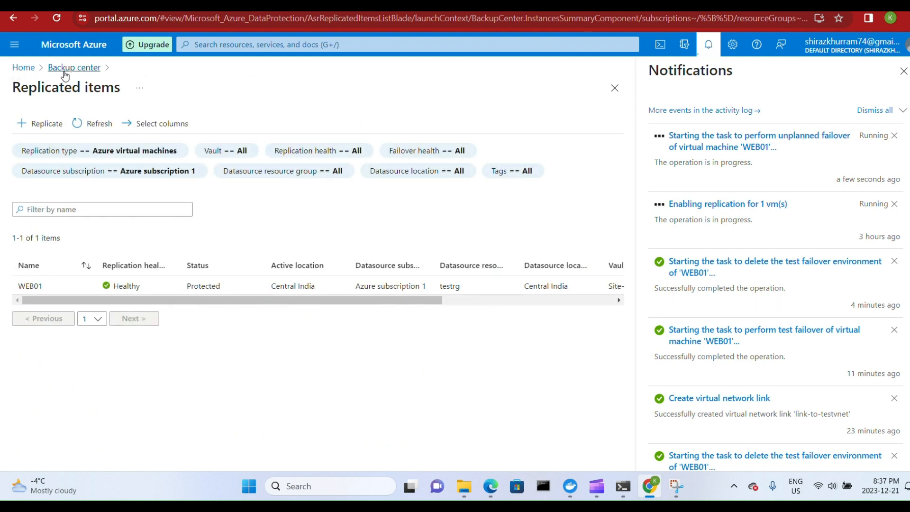
Return to the Backup center overview and open the Site Recovery jobs list to check WEB01's failover job.
left_click(66, 67)
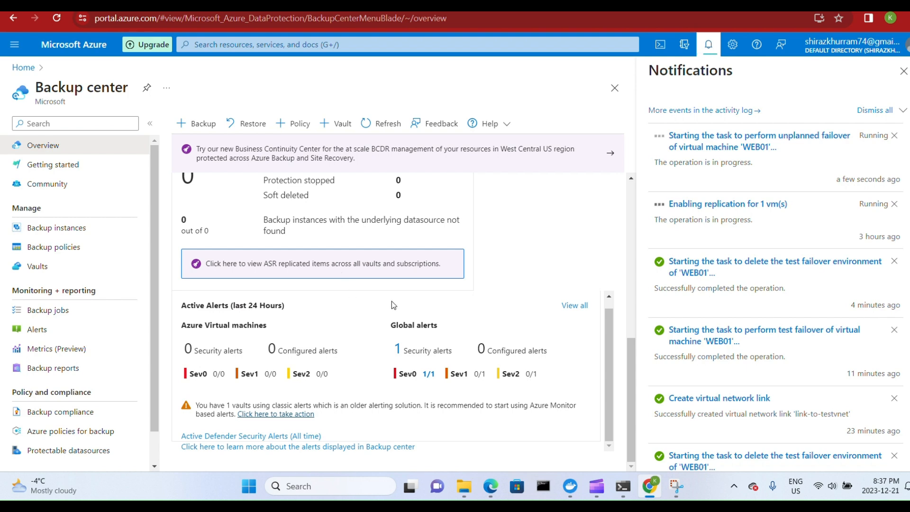
scroll(390, 304, "up", 1)
left_click(359, 311)
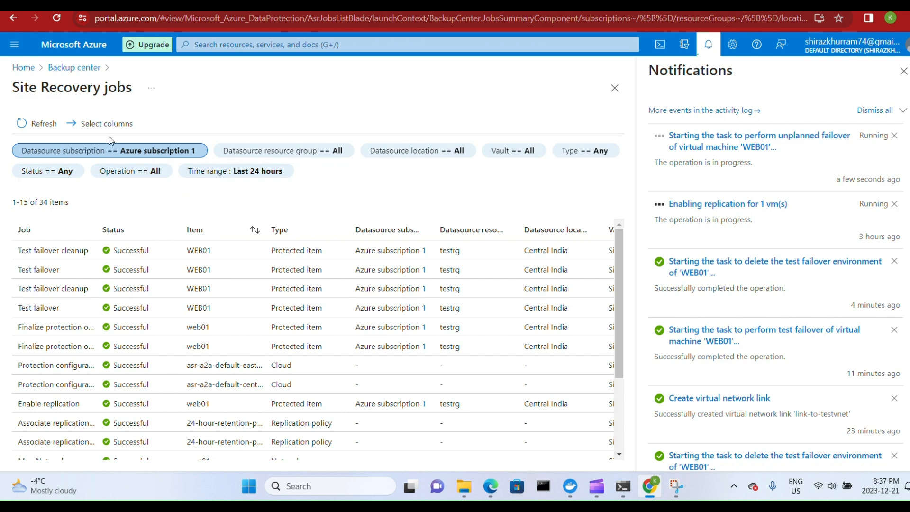
Refresh the Site Recovery jobs list to check the status of WEB01's failover job.
left_click(48, 129)
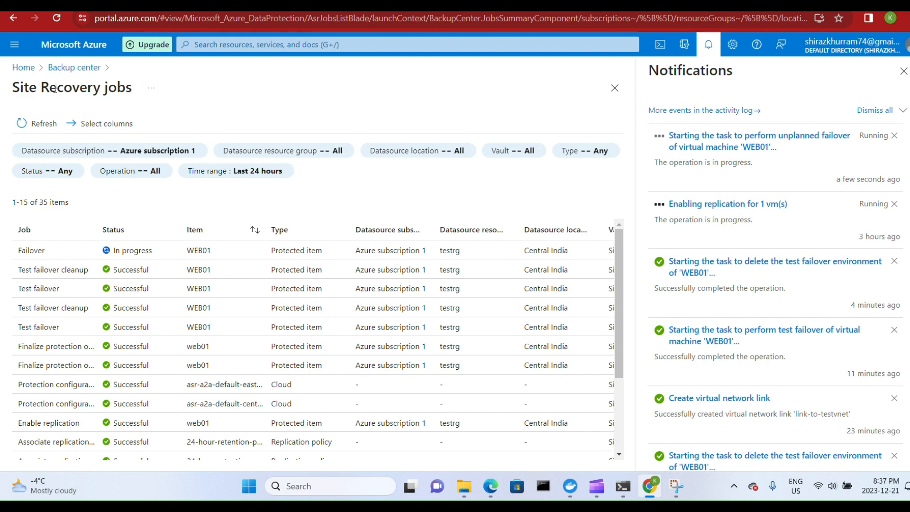
left_click(48, 124)
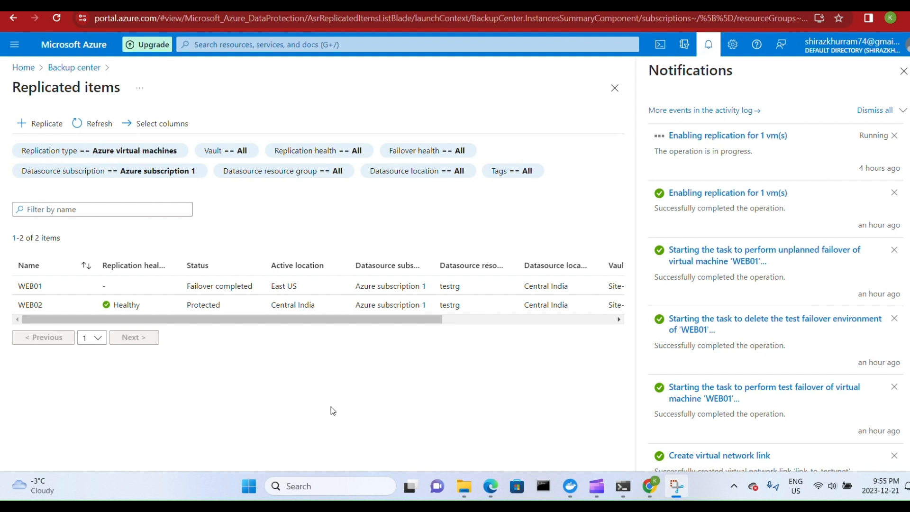
Fail over the replicated item WEB02 to East US, accepting the skipped test failover, using the latest processed recovery point and shutting down the machine beforehand.
left_click(169, 312)
left_click(169, 312)
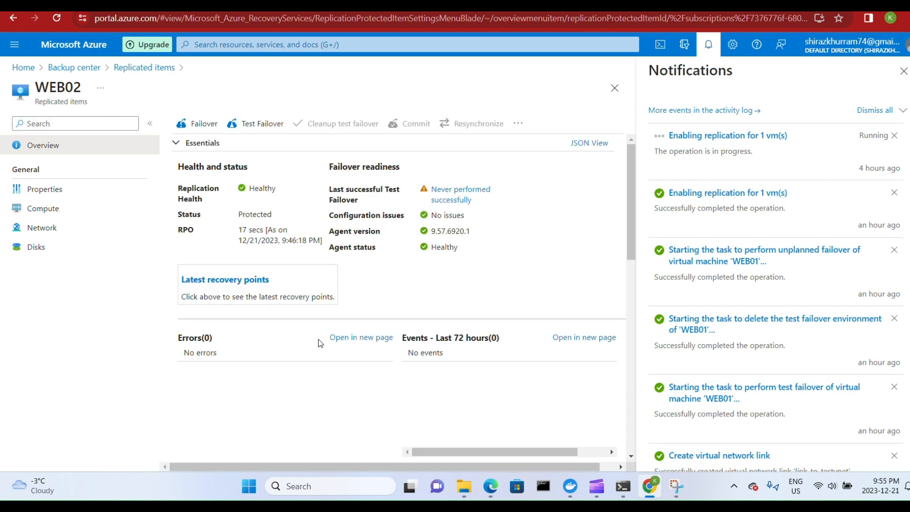
left_click(200, 123)
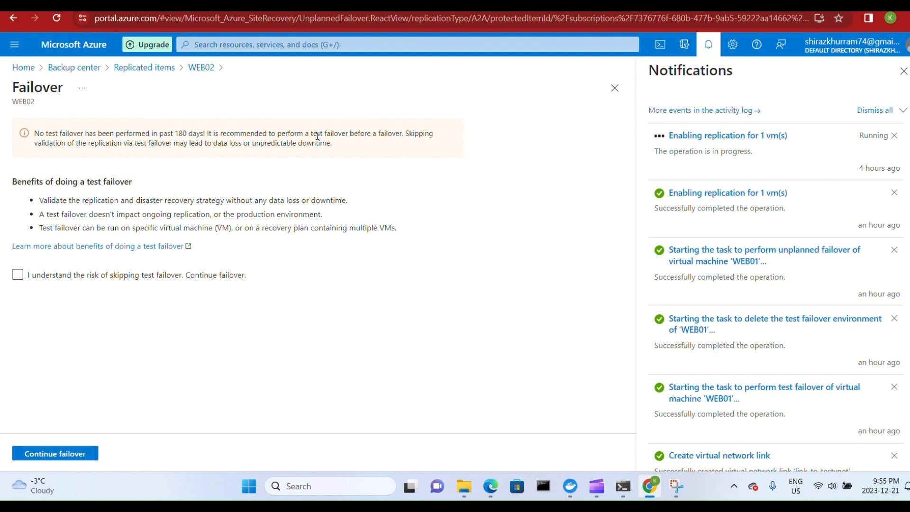
left_click(18, 276)
left_click(54, 455)
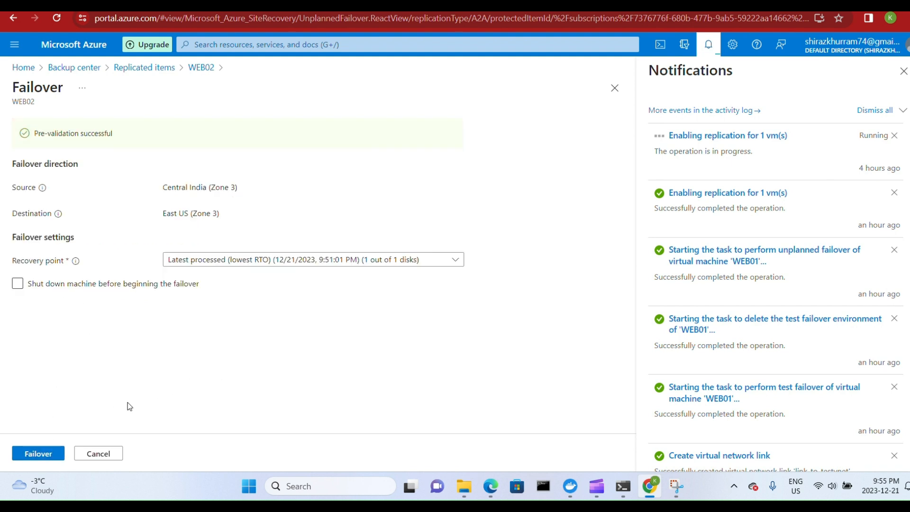
left_click(18, 283)
left_click(38, 453)
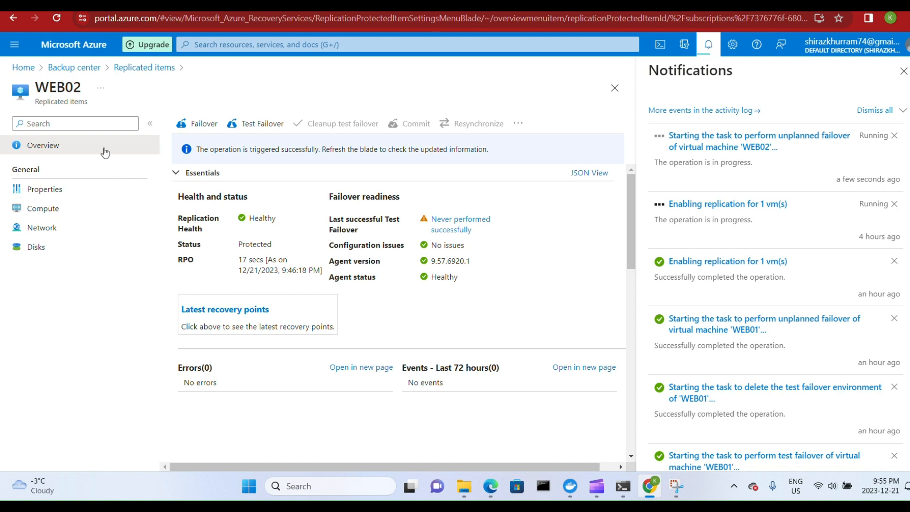
Check the virtual machines list for the failed-over WEB01 and WEB02 and return to the portal home page.
left_click(22, 68)
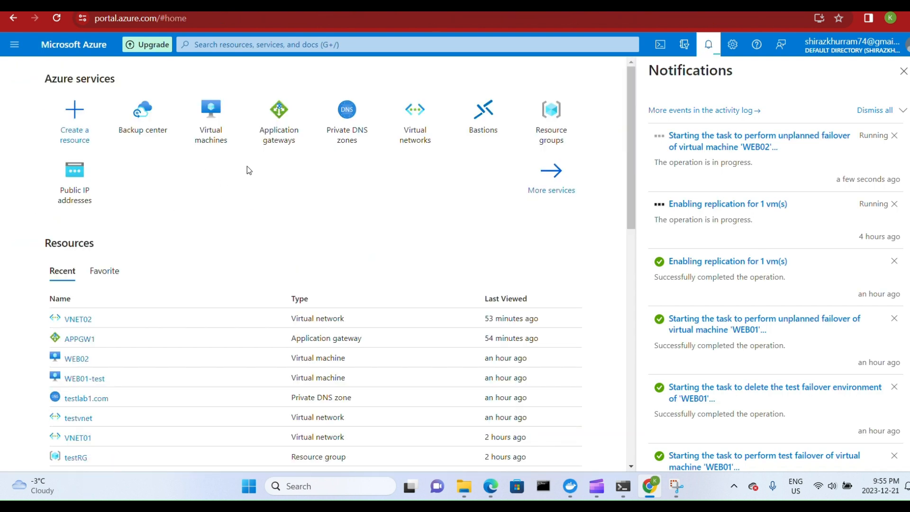
left_click(200, 137)
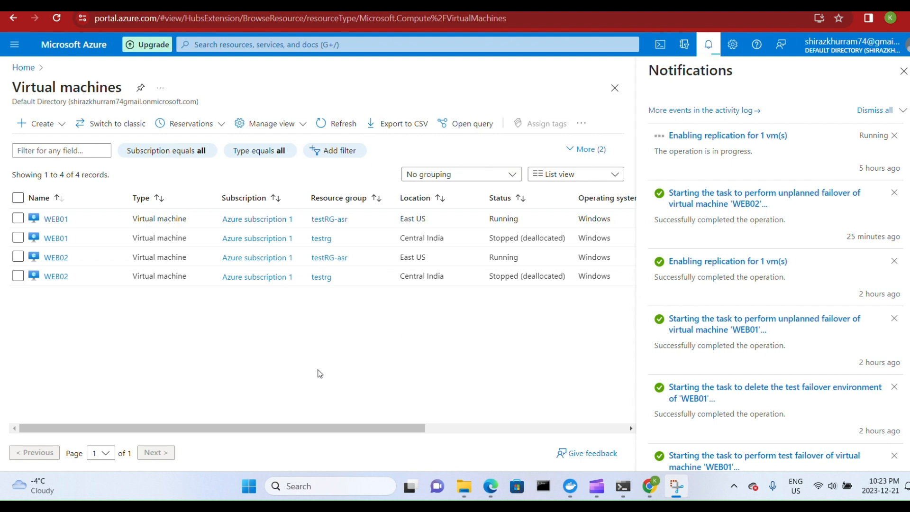
left_click(24, 68)
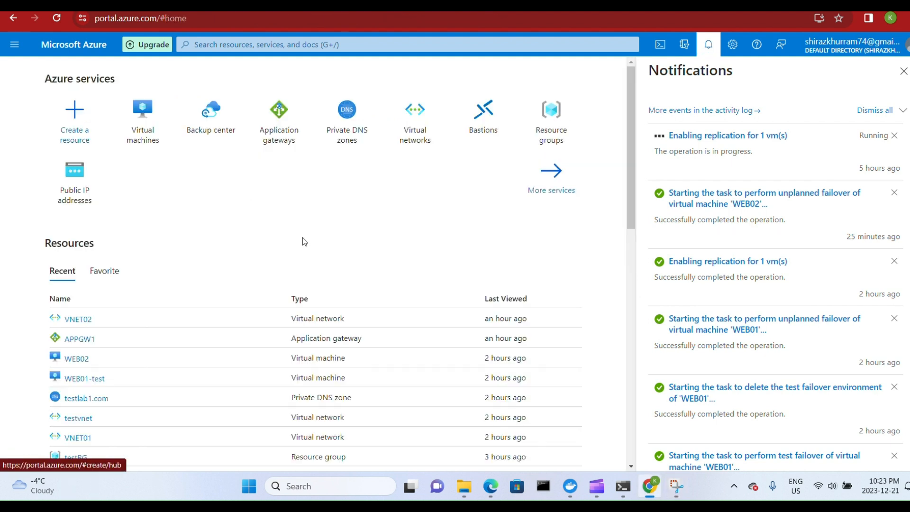
scroll(144, 355, "down", 1)
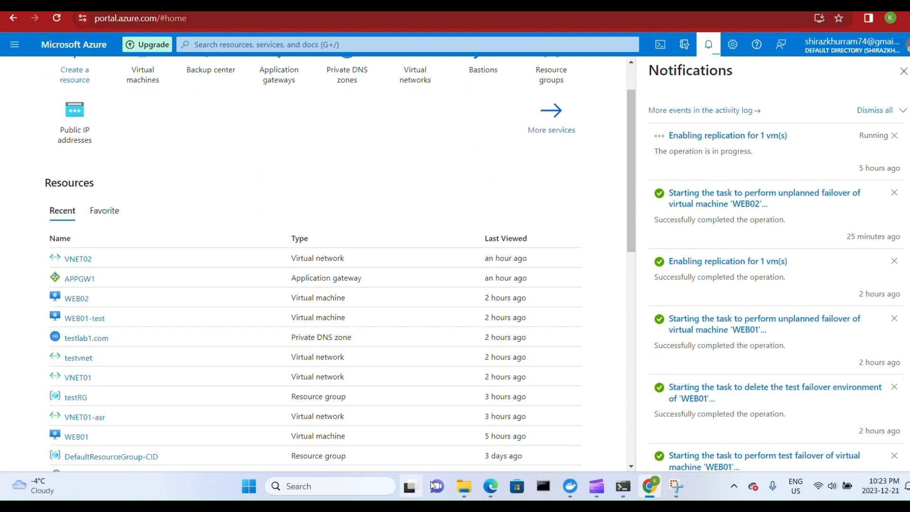
Switch to the ASR.drawio diagram in Edge and examine the VNet links, web servers and application load balancer on the Option-1 page.
left_click(493, 491)
scroll(429, 411, "down", 2)
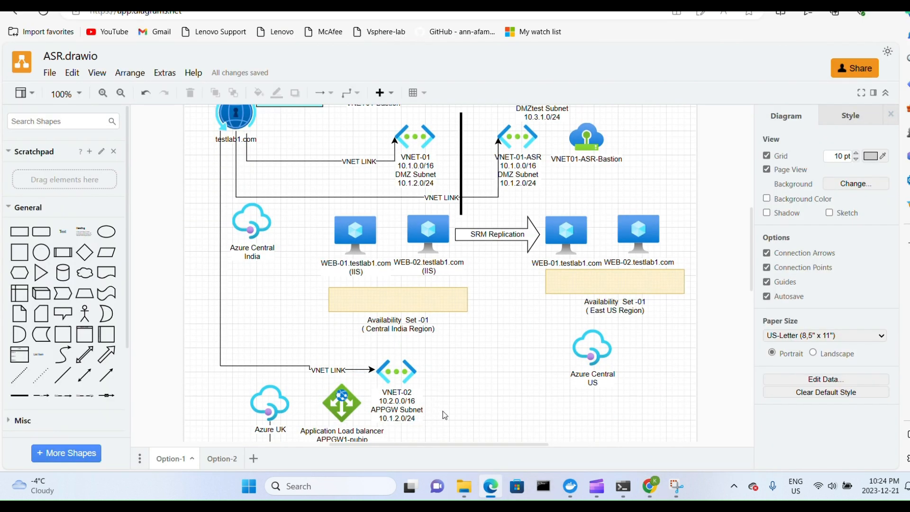
scroll(322, 348, "up", 2)
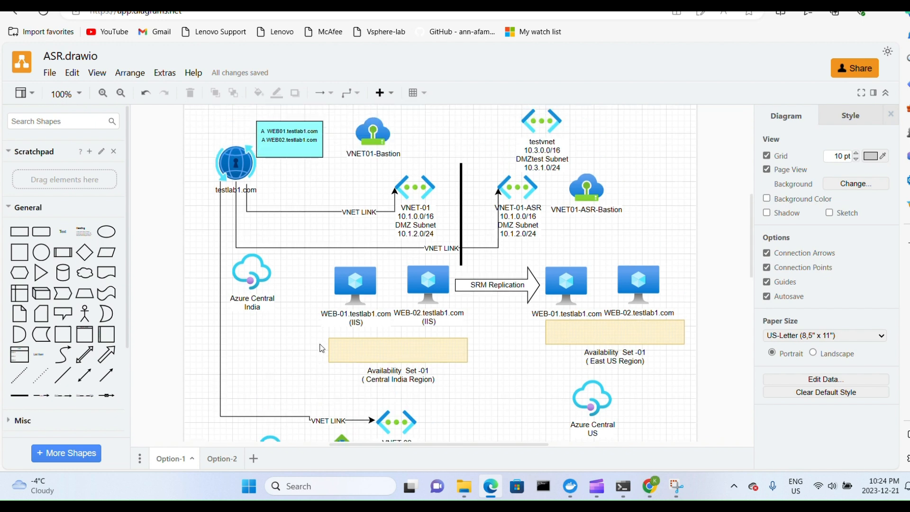
scroll(499, 331, "down", 4)
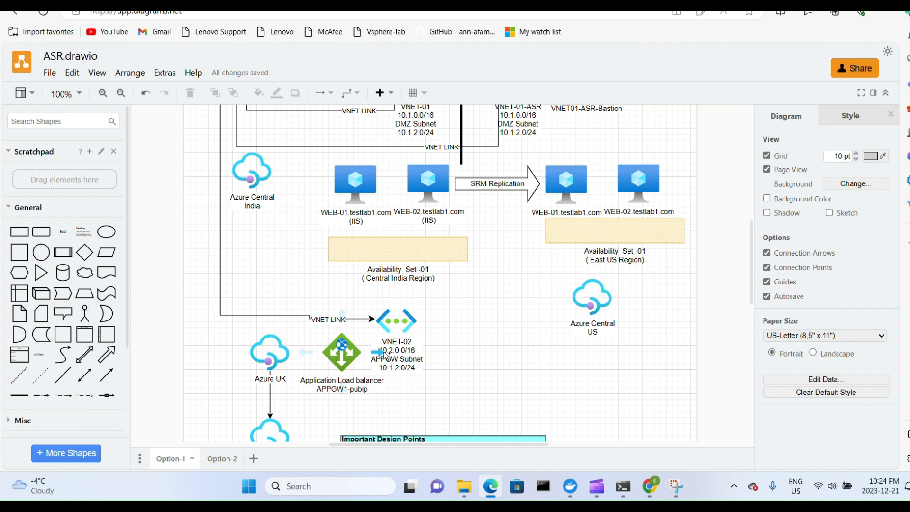
scroll(429, 353, "up", 1)
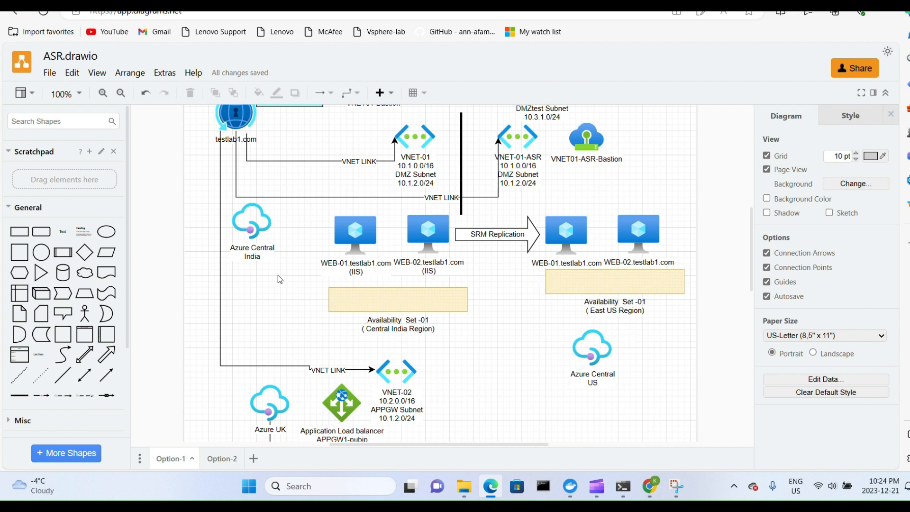
scroll(275, 244, "up", 1)
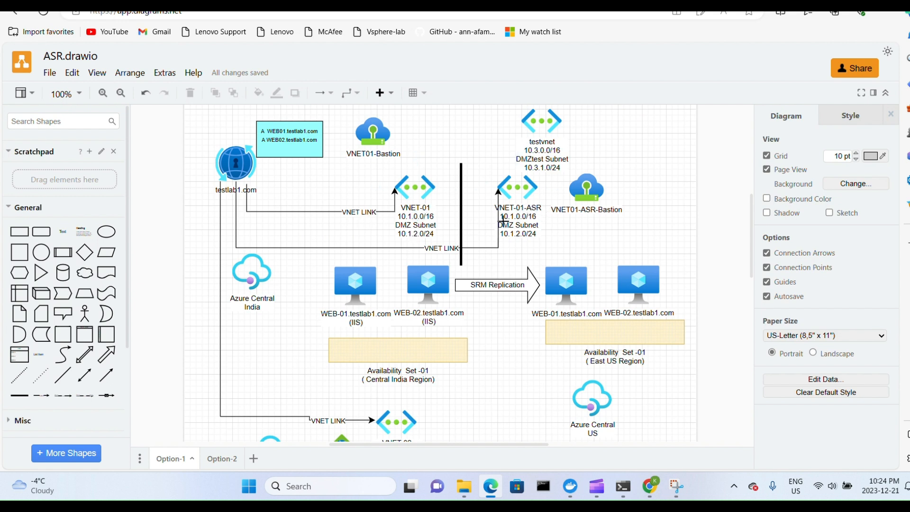
scroll(516, 303, "down", 1)
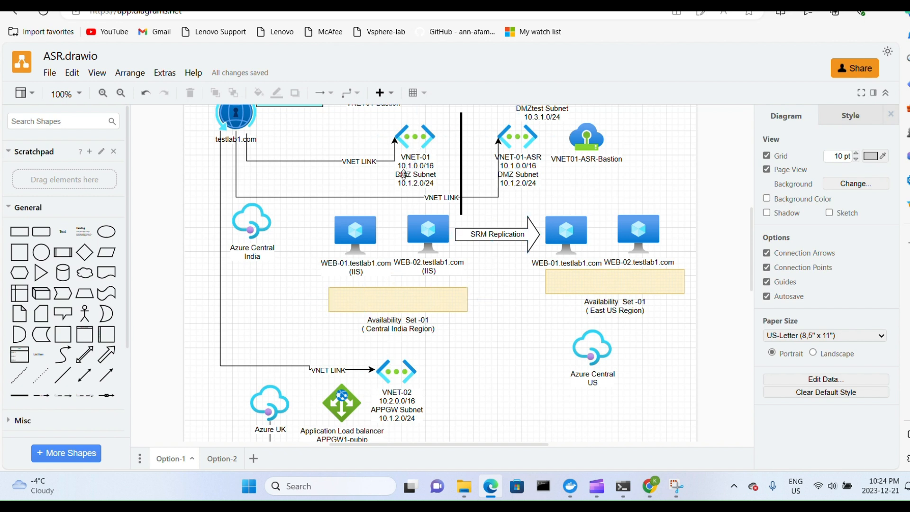
Switch back to the Azure portal in Chrome, find the virtual networks and open VNET02's peerings.
left_click(650, 483)
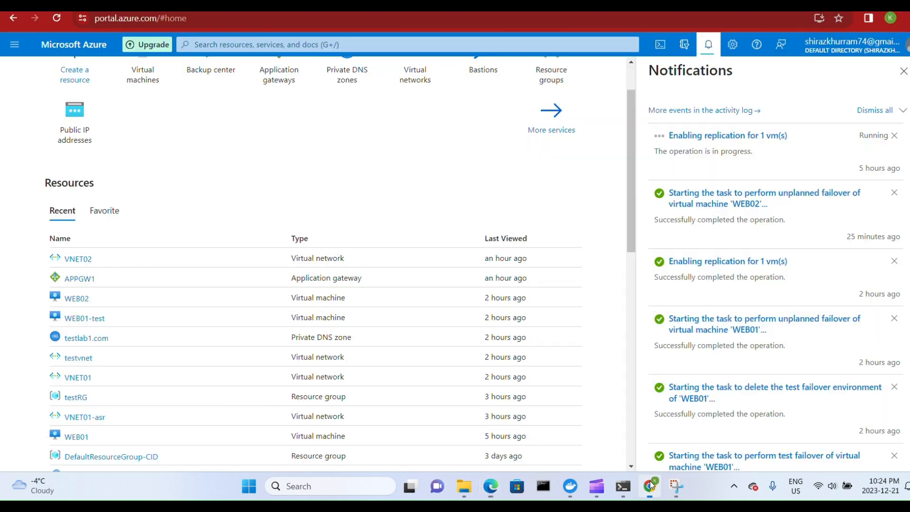
scroll(199, 191, "up", 1)
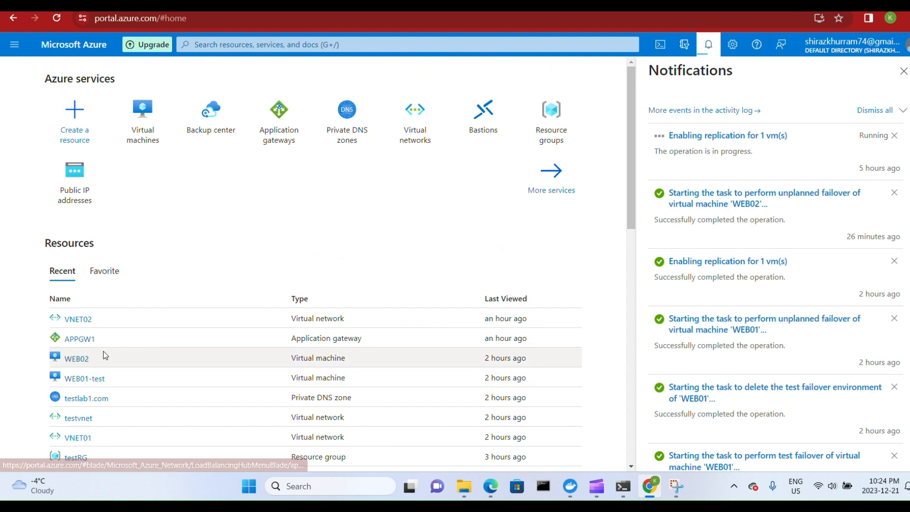
left_click(199, 42)
type("virtual")
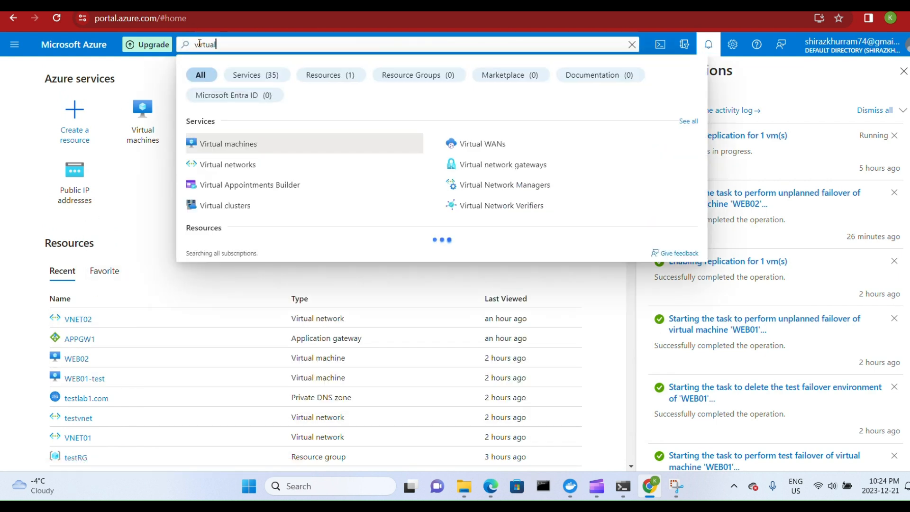
left_click(206, 169)
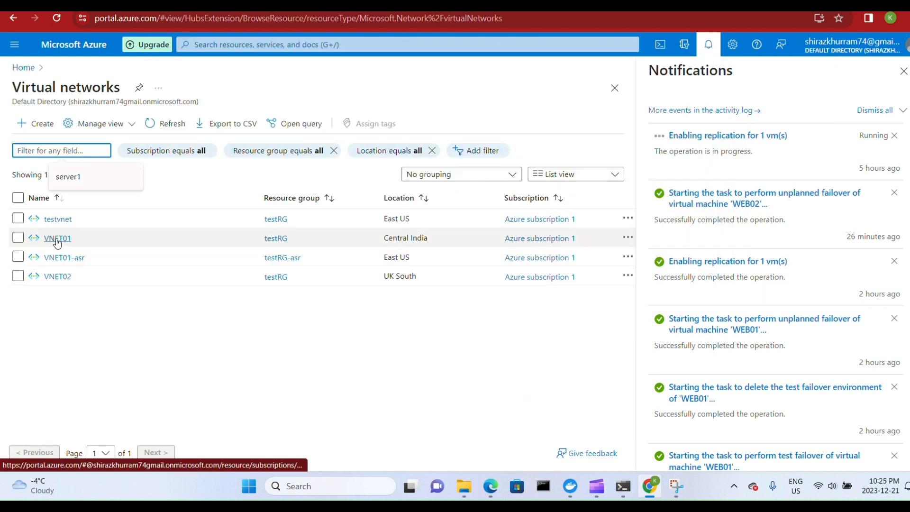
left_click(58, 276)
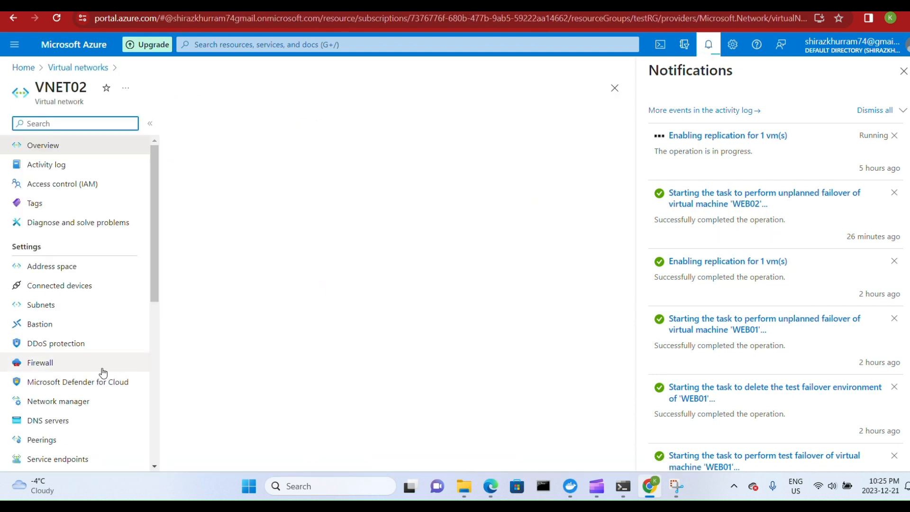
left_click(52, 440)
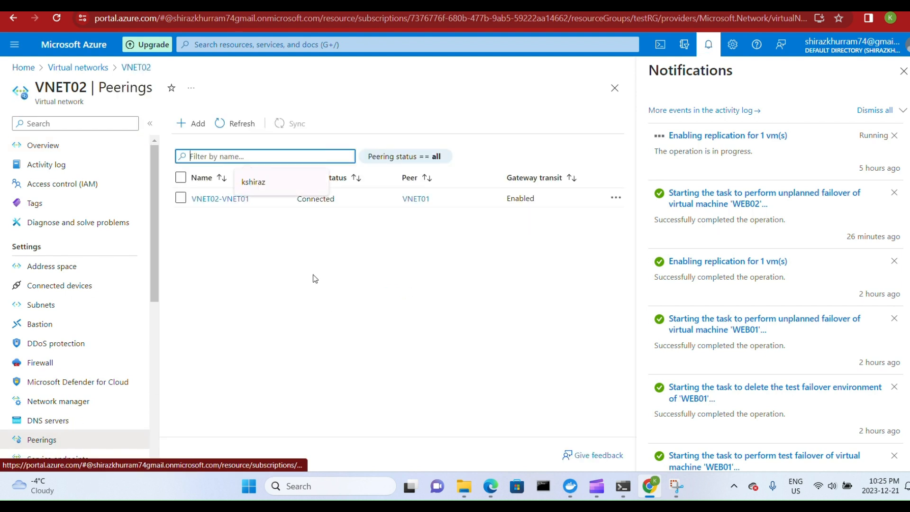
Delete the VNET02-VNET01 peering from VNET02.
left_click(180, 198)
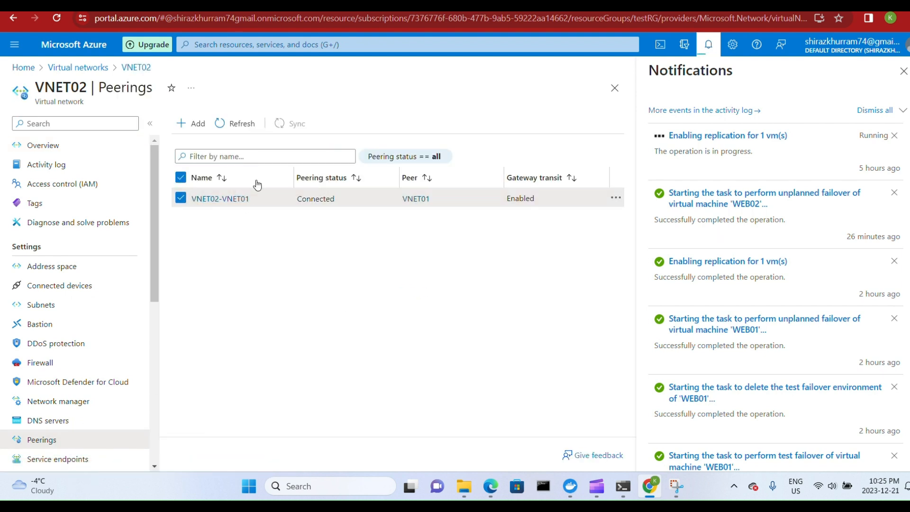
left_click(615, 198)
left_click(635, 209)
left_click(322, 275)
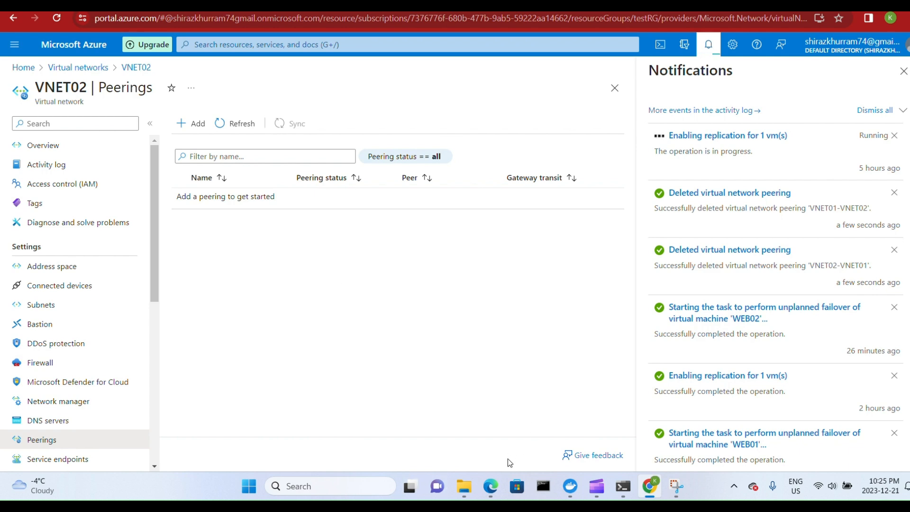
Switch to the ASR.drawio diagram and examine the Option-2 design with Traffic Manager and one application load balancer per region.
left_click(490, 486)
left_click(230, 457)
scroll(581, 360, "down", 5)
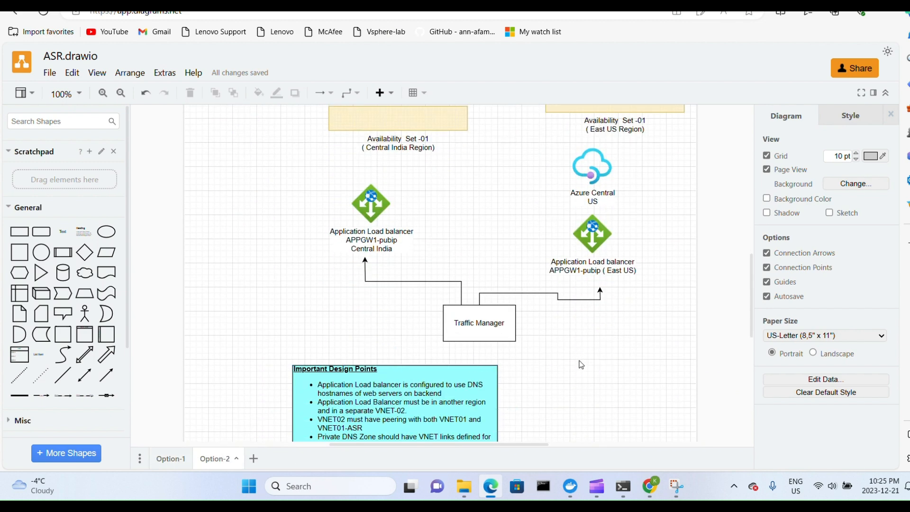
scroll(581, 360, "up", 1)
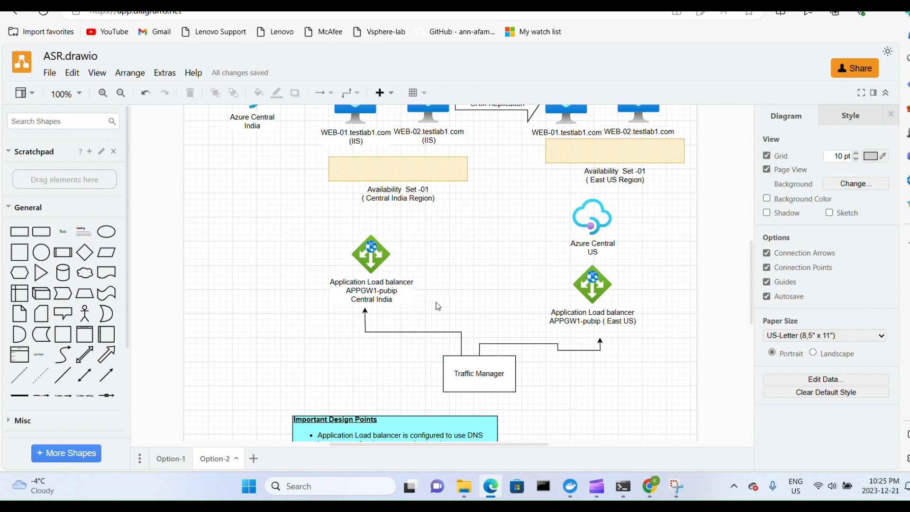
scroll(431, 312, "up", 1)
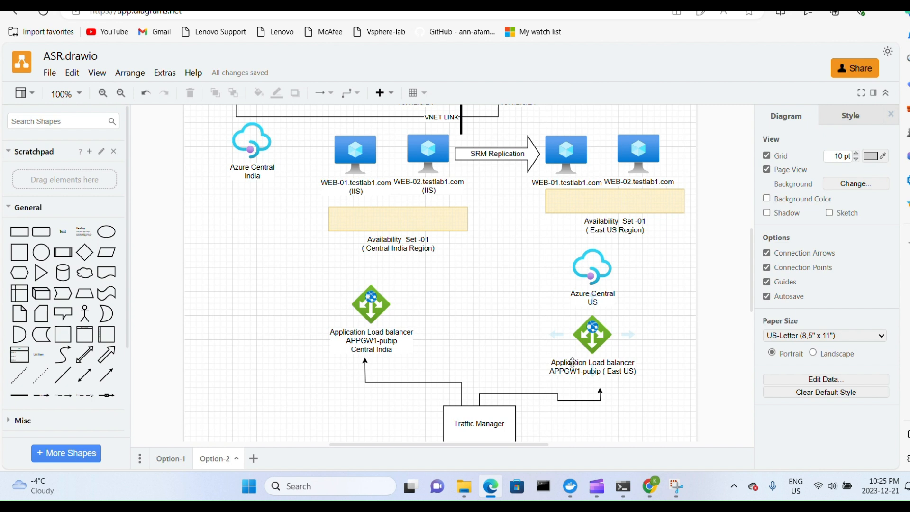
scroll(496, 426, "down", 1)
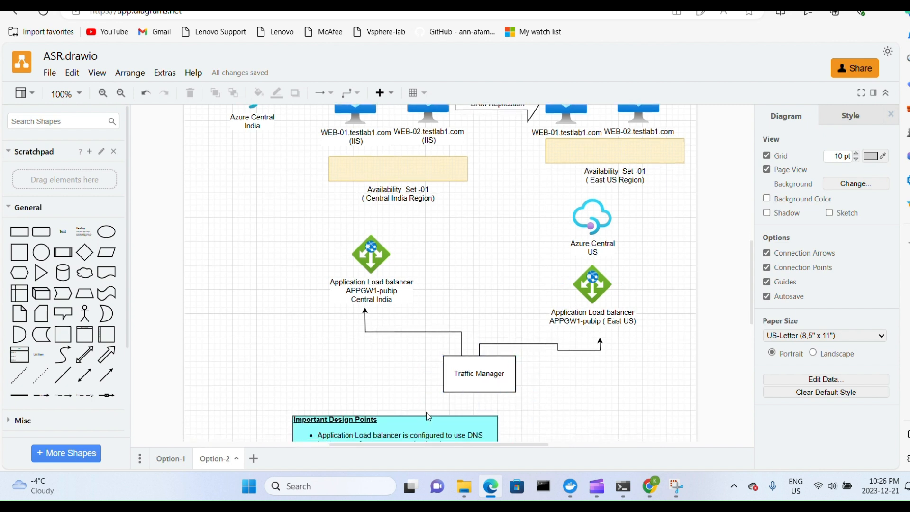
Open the diagram's Option-1 page and review the VNET-02 application load balancer design and its links to both regions.
left_click(170, 459)
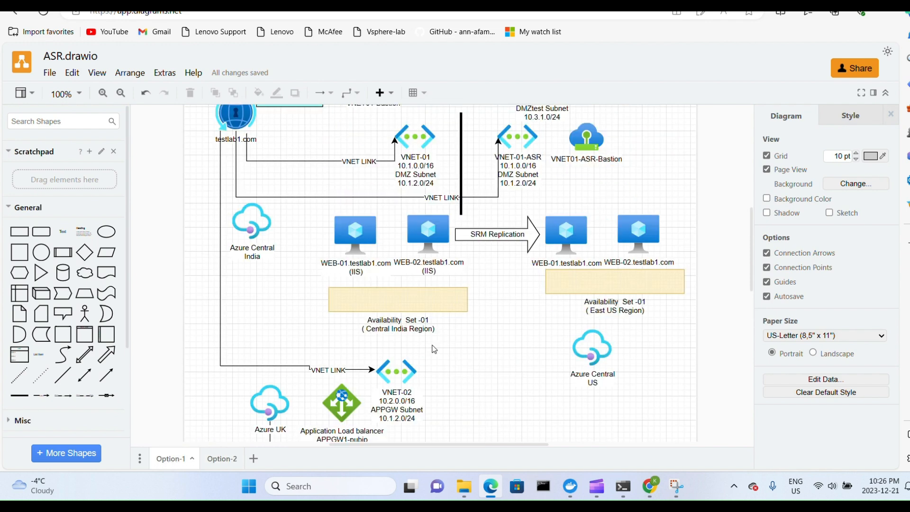
scroll(376, 355, "down", 2)
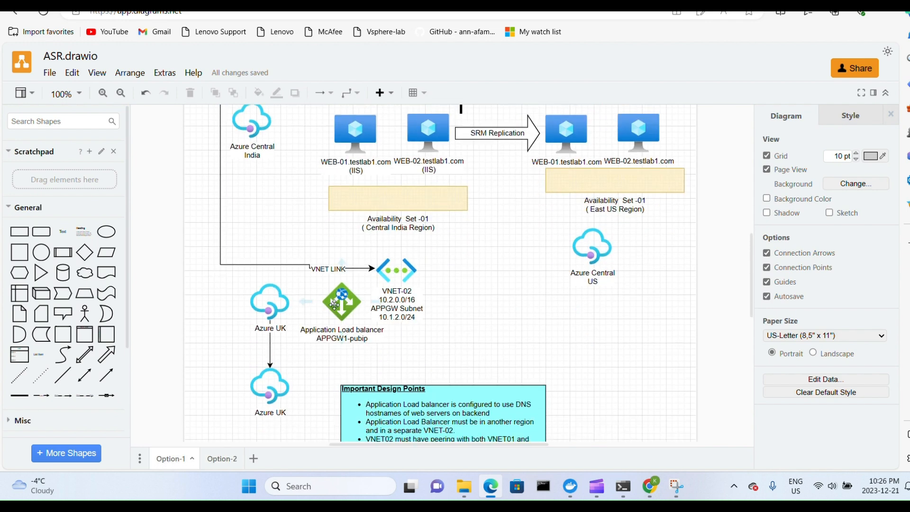
scroll(341, 301, "up", 1)
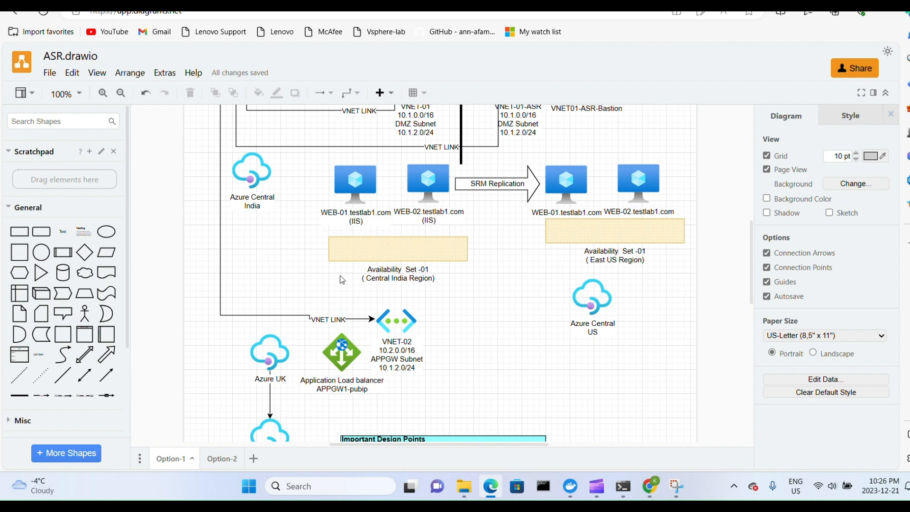
scroll(335, 300, "up", 2)
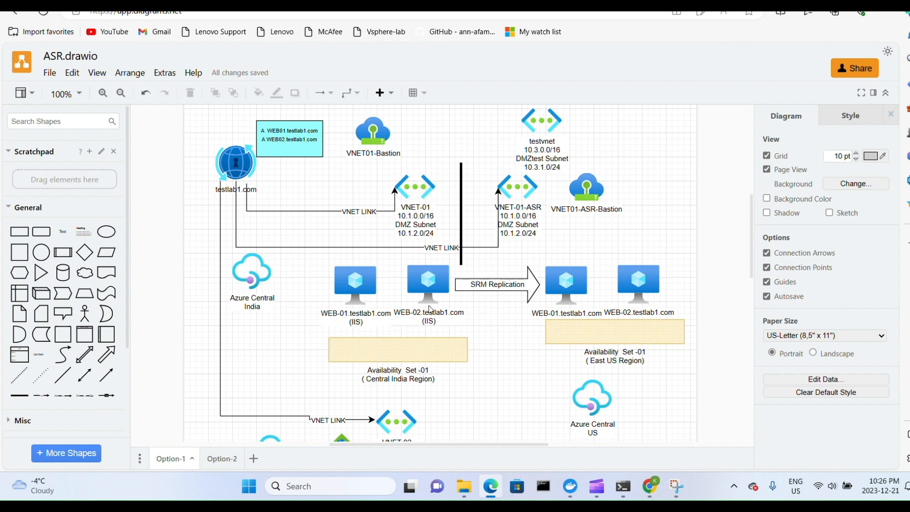
scroll(441, 309, "down", 1)
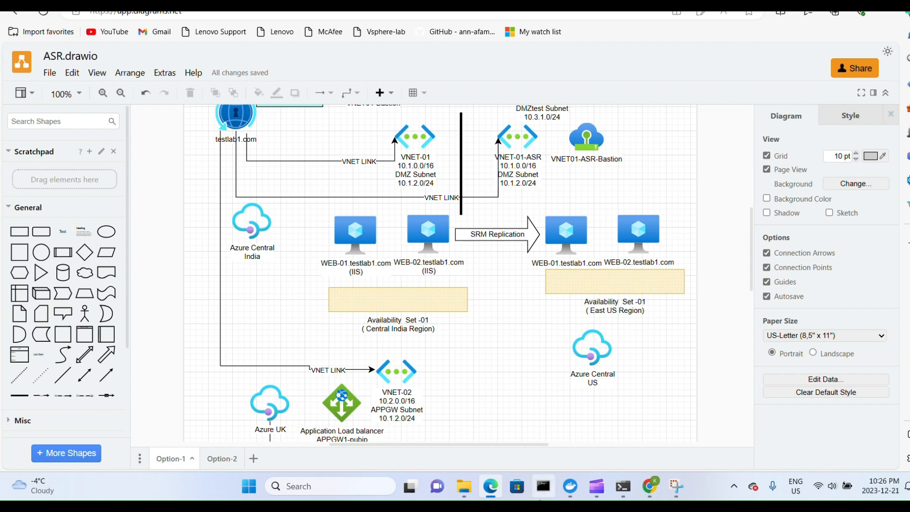
Switch to the Azure portal in Chrome and start a VNET02 peering named VNET02-VNET01-ASR that allows forwarded traffic and gateway forwarding.
left_click(650, 478)
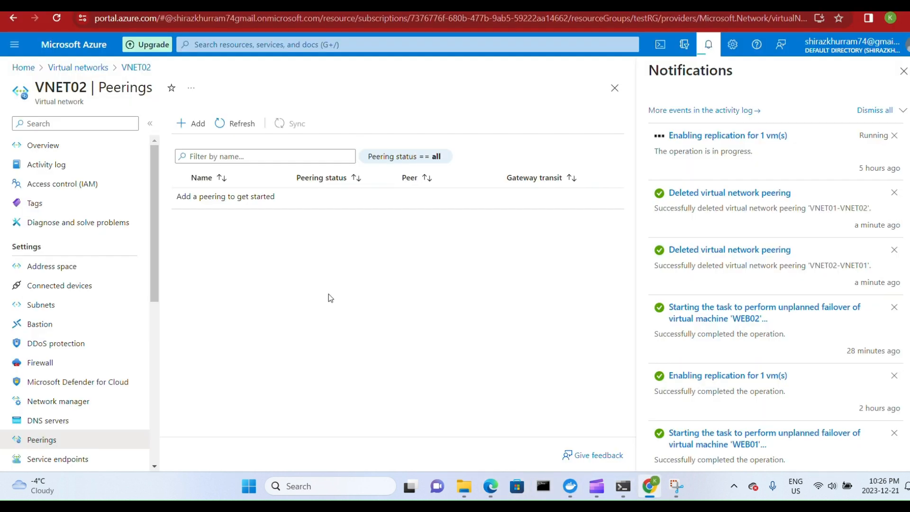
left_click(187, 123)
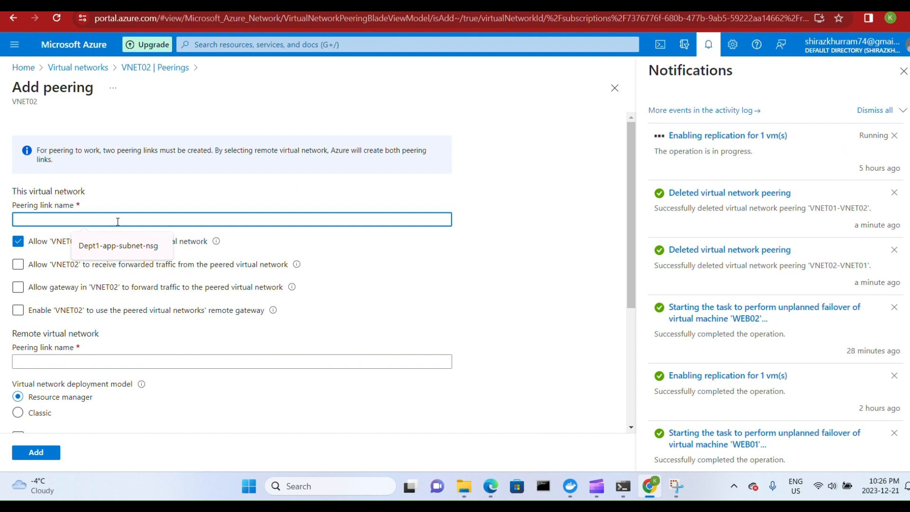
type("VNET02-VNET01-ASR")
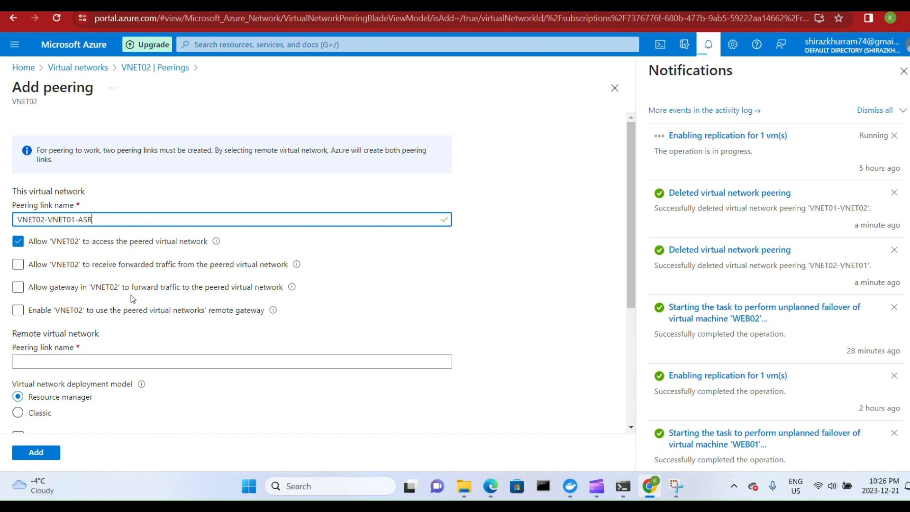
left_click(18, 264)
left_click(18, 286)
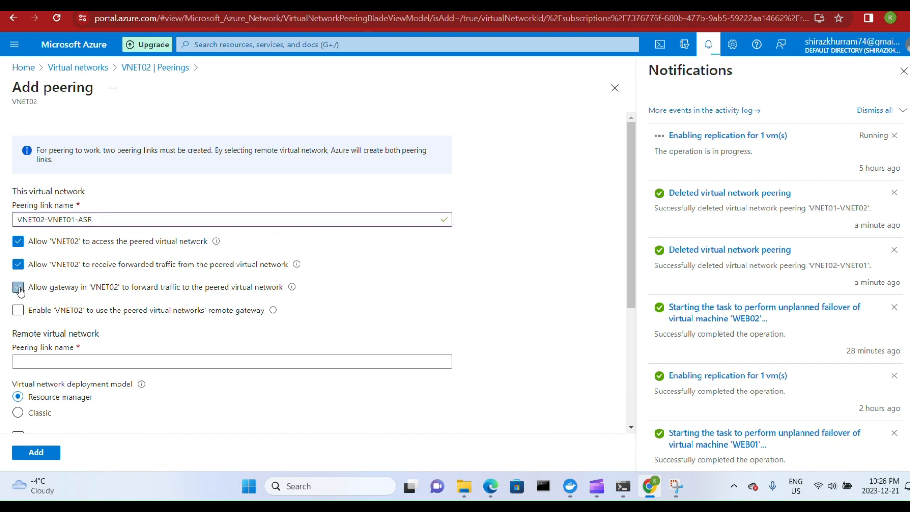
Name the remote peering link VNET01-ASR-VNET02 and allow the peered network's gateway to forward traffic to VNET02.
scroll(17, 286, "down", 2)
left_click(57, 238)
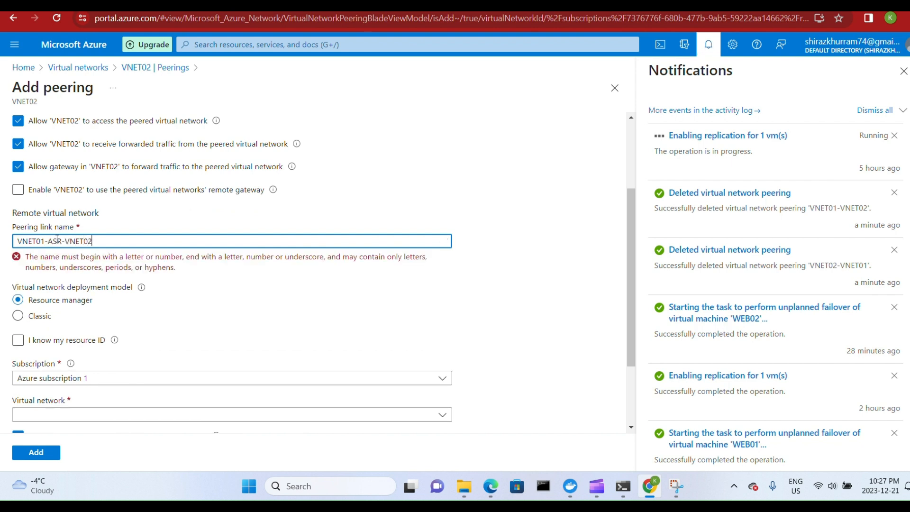
scroll(121, 263, "down", 1)
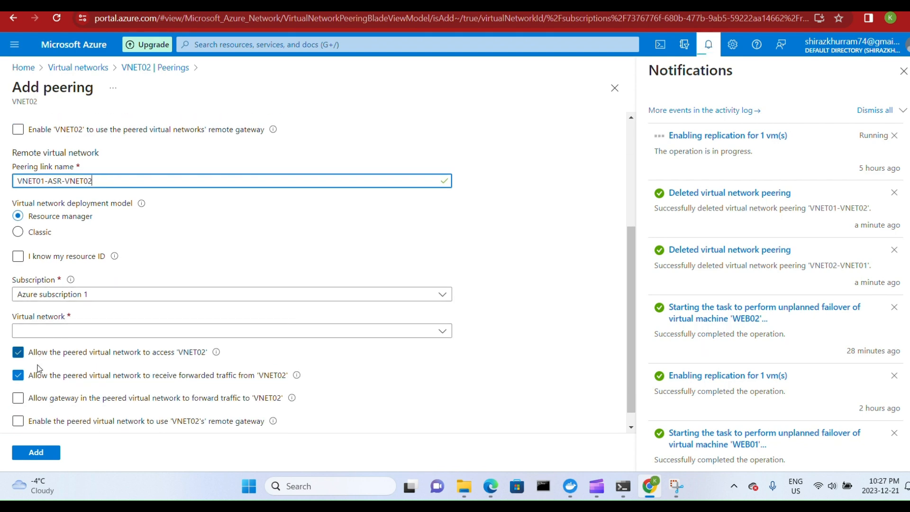
left_click(46, 397)
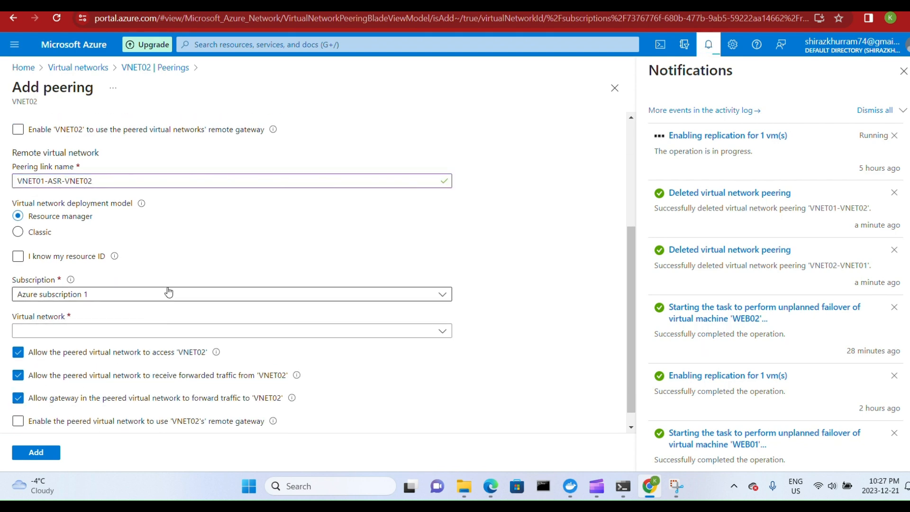
scroll(169, 283, "up", 2)
scroll(171, 280, "down", 2)
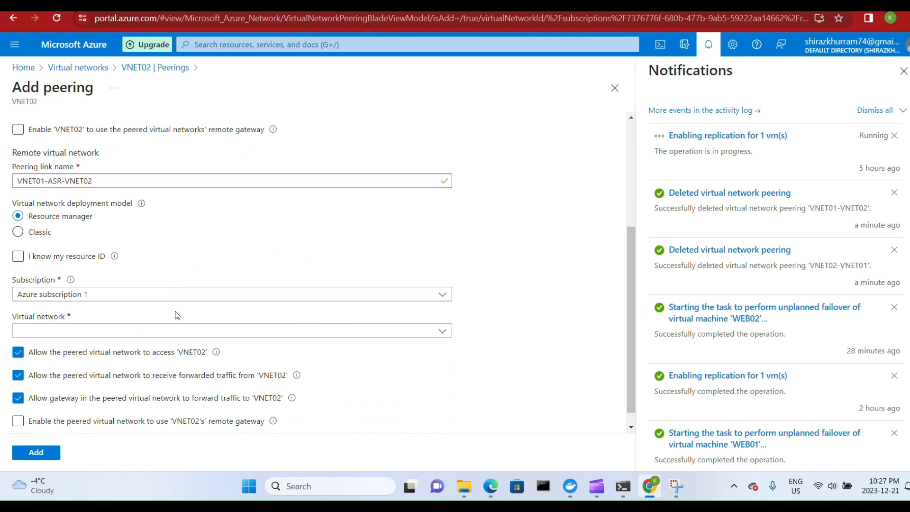
Select VNET01-asr as the remote virtual network and set its forwarded traffic and gateway forwarding options for VNET02.
left_click(182, 331)
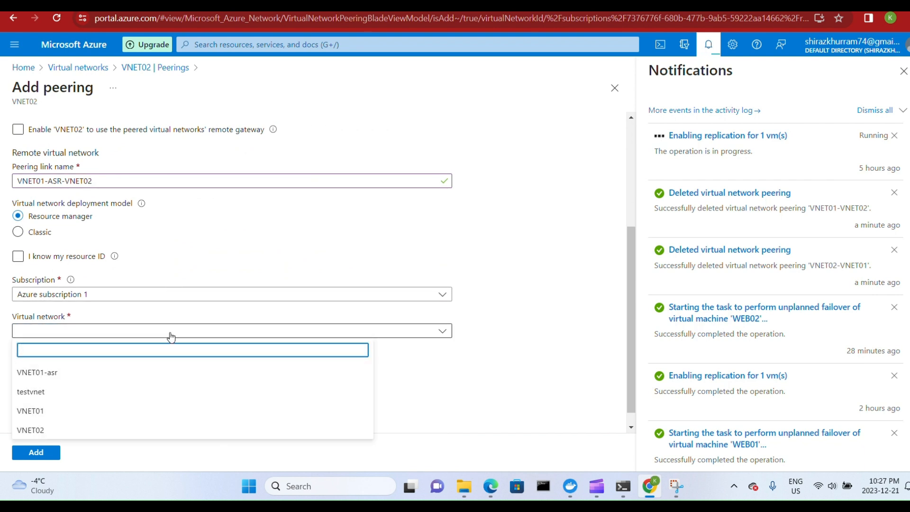
left_click(44, 372)
left_click(66, 376)
left_click(63, 398)
Review the peering settings for both networks, add the peering, and check VNET02's peerings list.
scroll(223, 350, "up", 4)
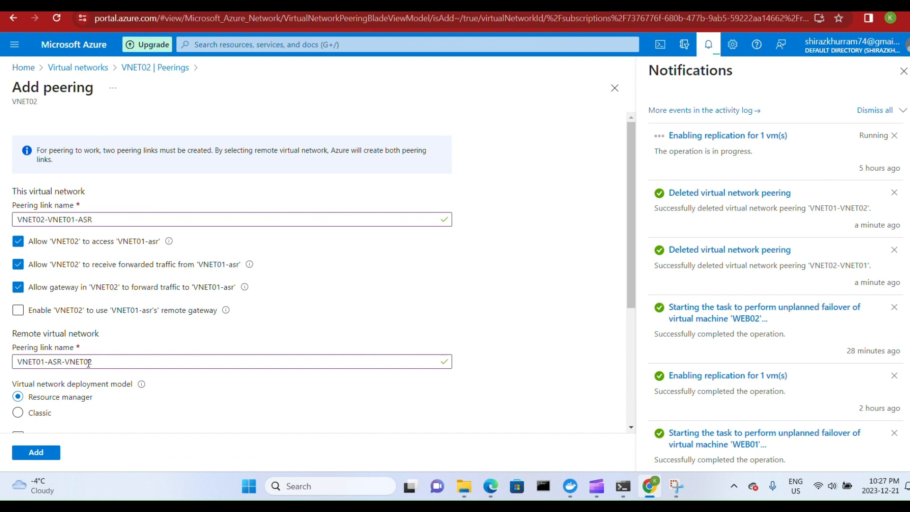
scroll(92, 368, "down", 2)
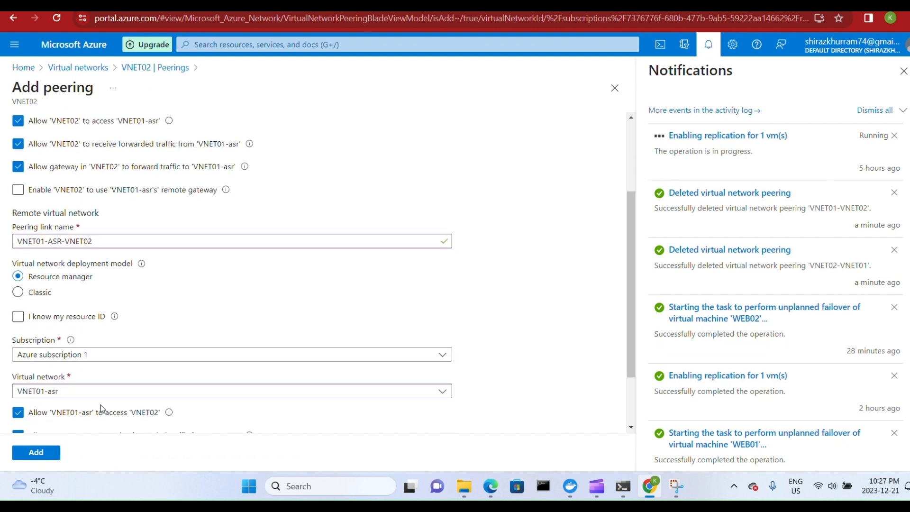
scroll(126, 382, "down", 1)
scroll(126, 380, "down", 1)
left_click(43, 453)
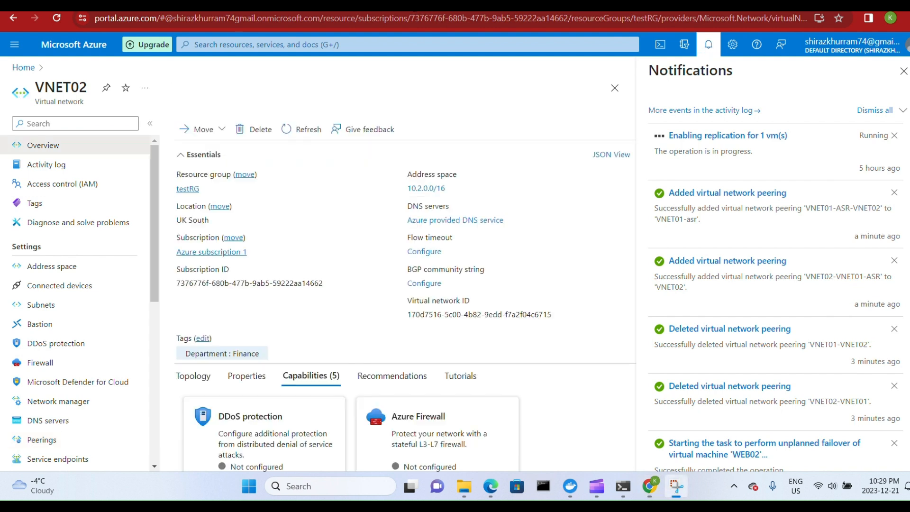
left_click(45, 439)
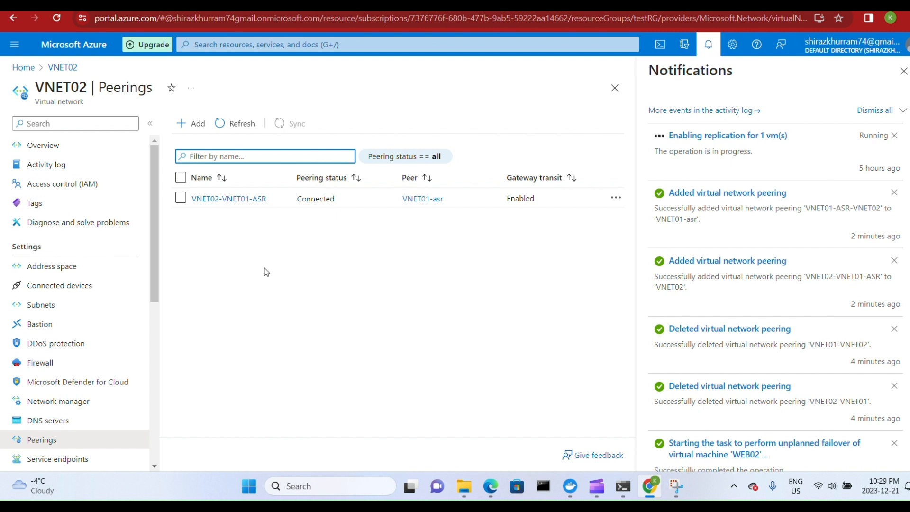
Open the APPGW1 application gateway from the portal's recent resources and check the health of its backend pool servers.
left_click(23, 67)
scroll(298, 254, "down", 3)
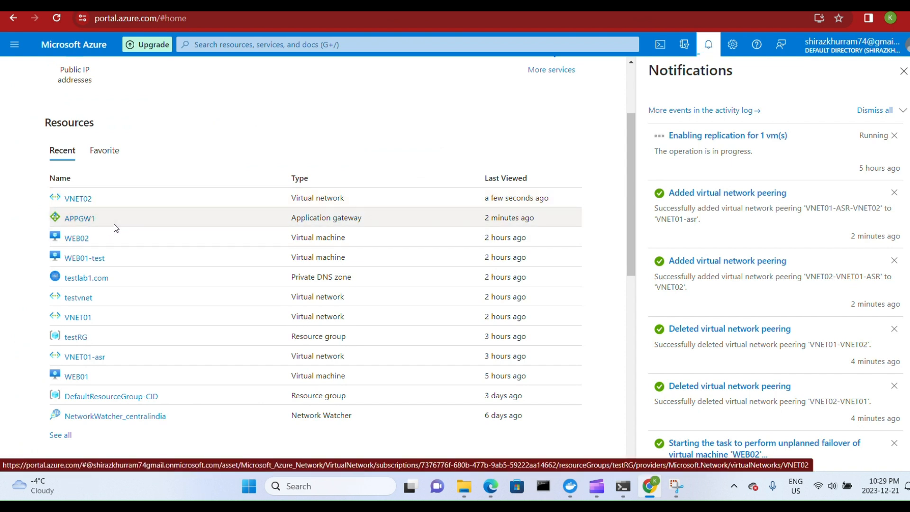
left_click(82, 219)
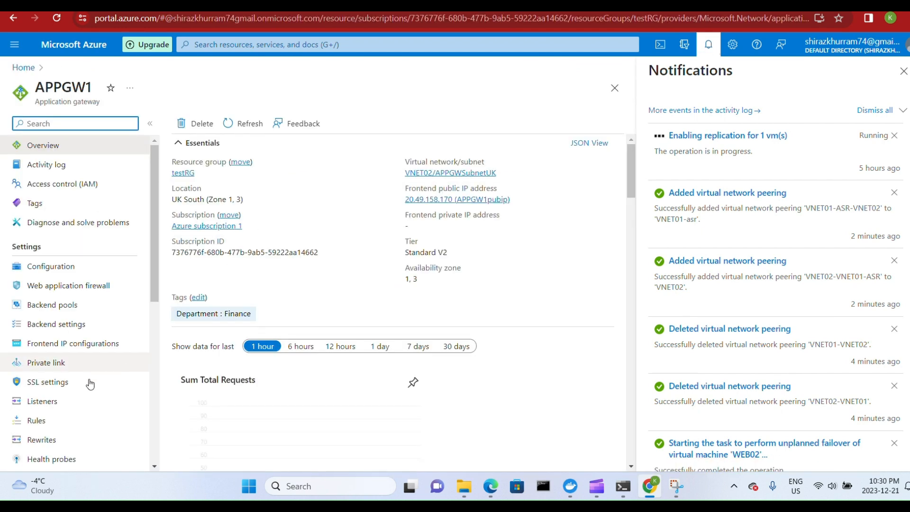
left_click(53, 305)
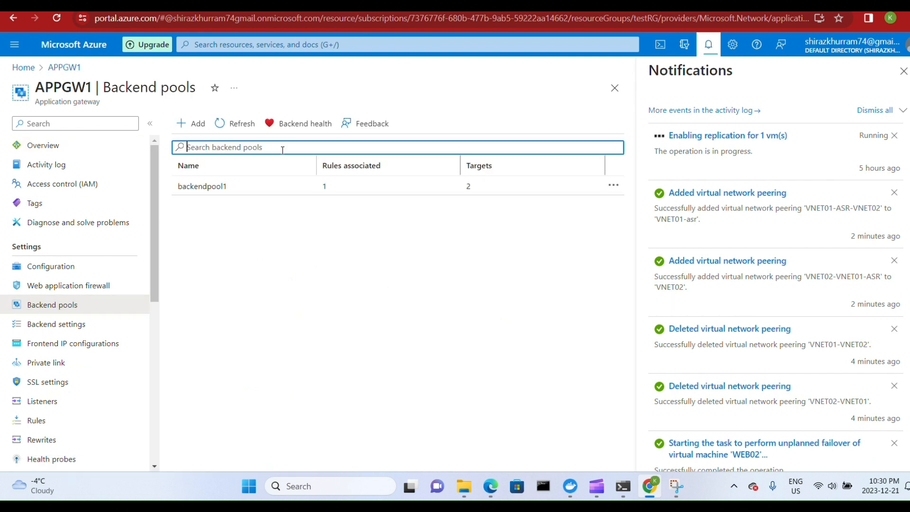
left_click(303, 123)
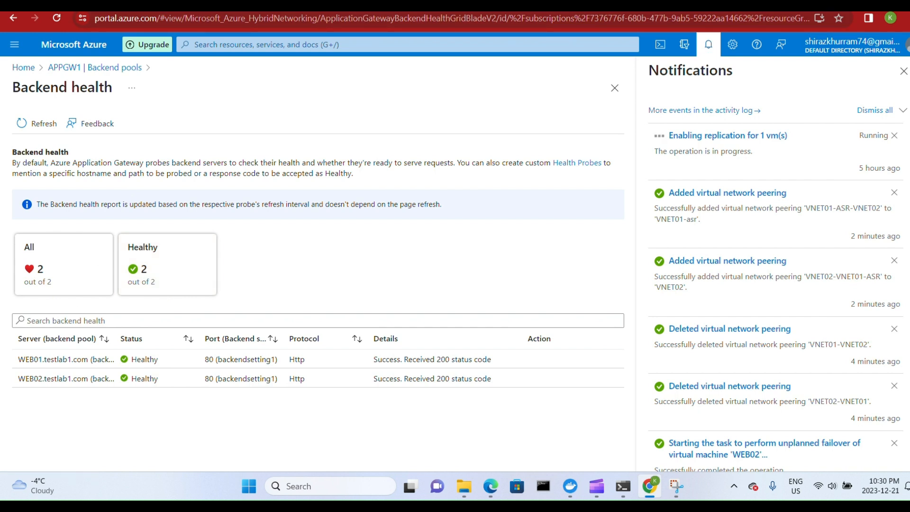
Return to APPGW1's overview and copy its frontend public IP address.
left_click(77, 68)
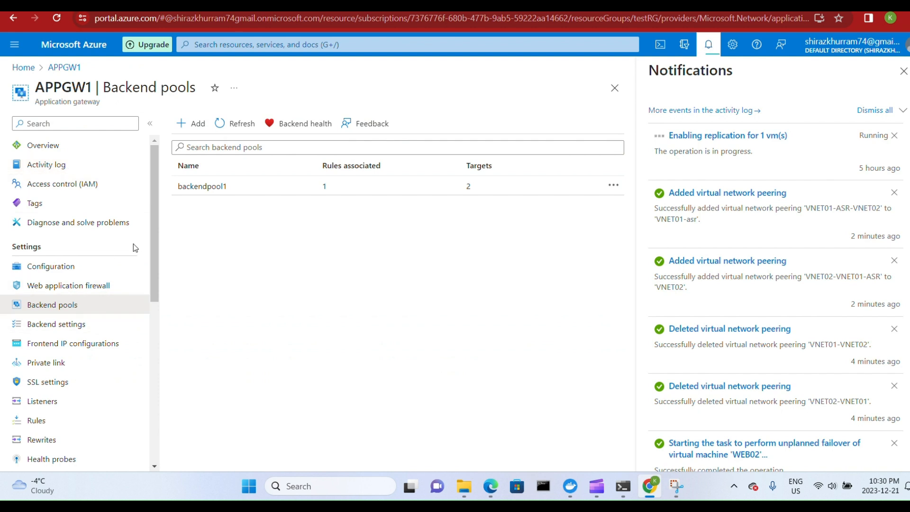
left_click(86, 271)
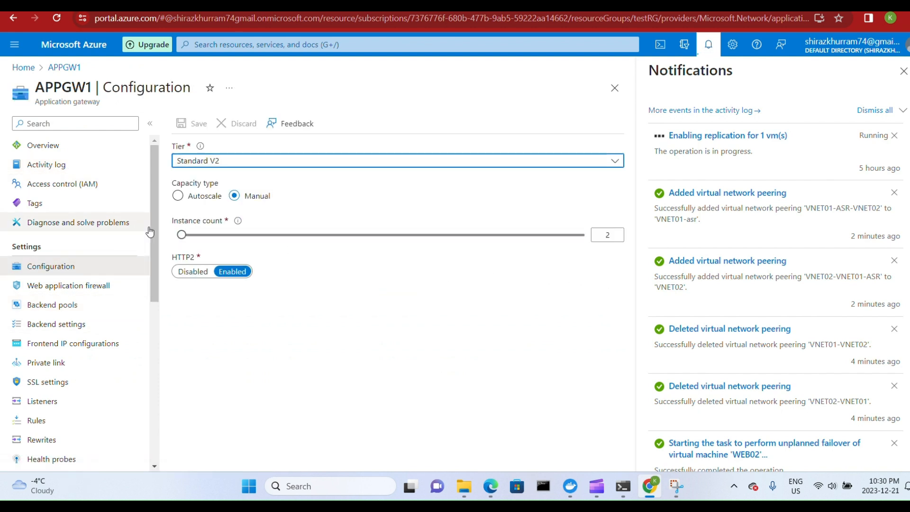
left_click(43, 145)
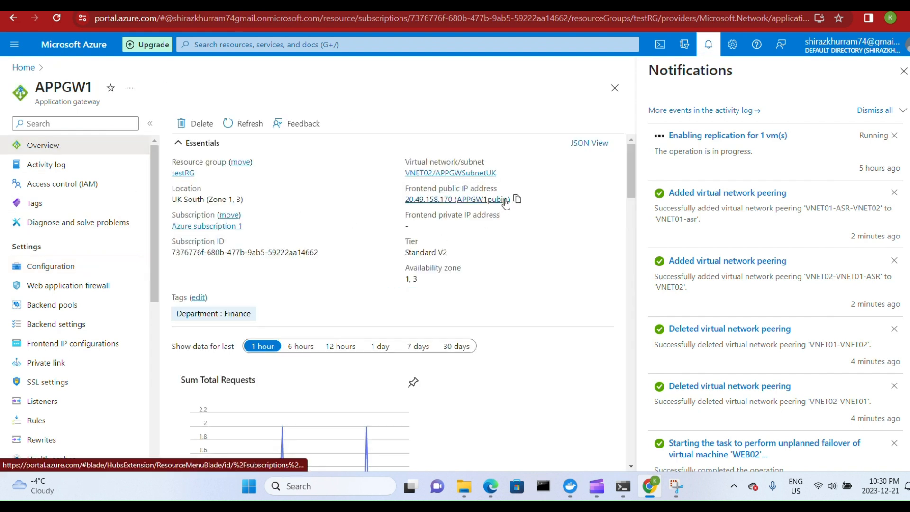
left_click(517, 198)
Load 20.49.158.170 in a new Chrome tab to test the web page behind the application gateway.
key("ctrl+t")
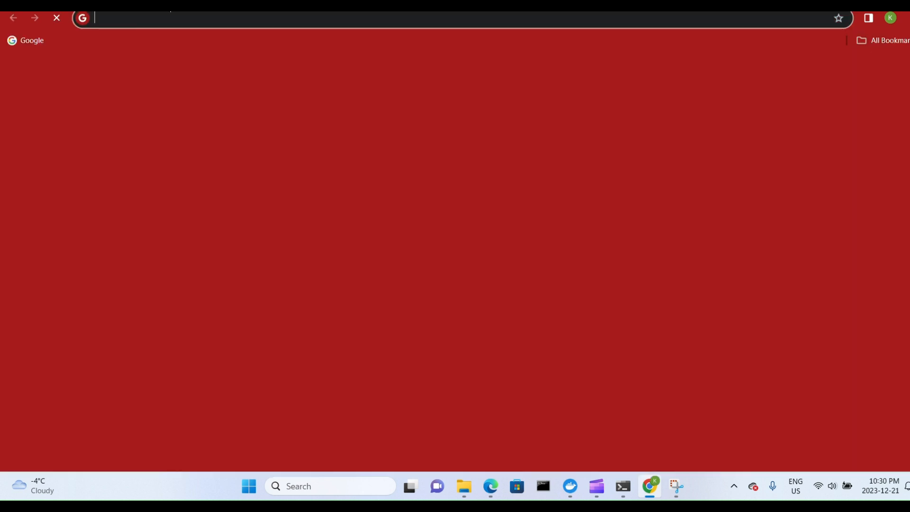
left_click(156, 17)
key("ctrl+v")
key("BackSpace")
key("BackSpace")
key("BackSpace")
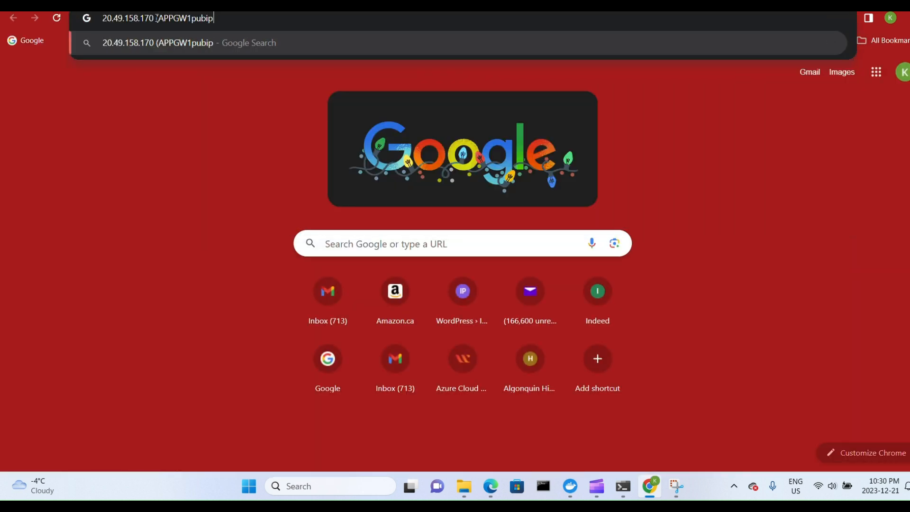
key("BackSpace")
key("BackSpace")
key("BackSpace")
key("BackSpace")
key("BackSpace")
key("BackSpace")
key("BackSpace")
key("BackSpace")
key("BackSpace")
key("BackSpace")
key("BackSpace")
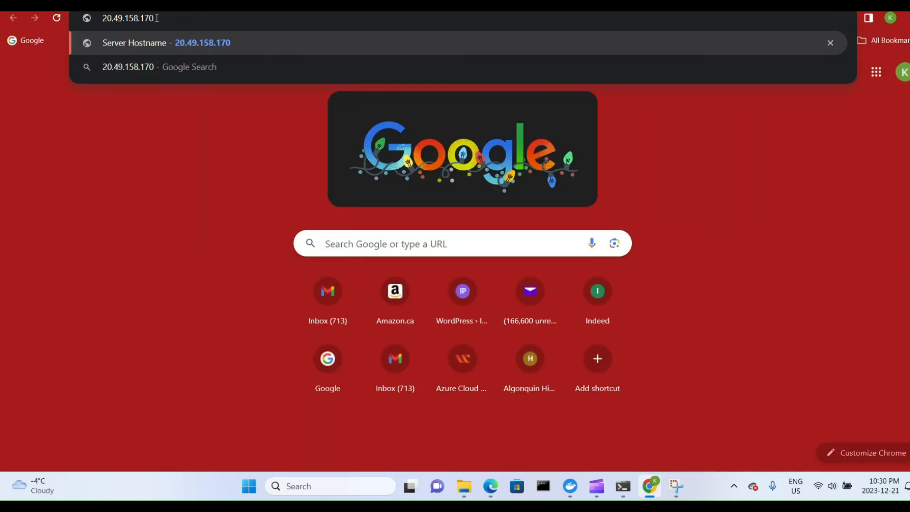
key("Return")
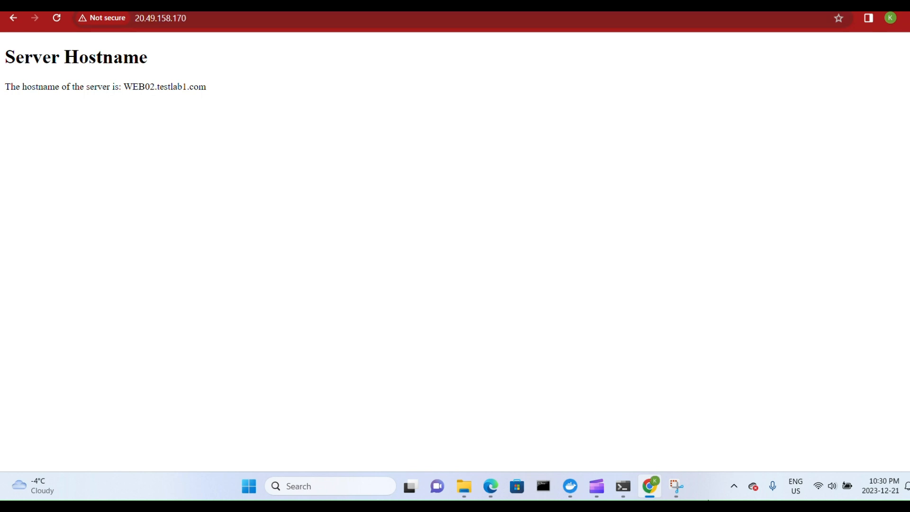
Switch to Edge, load 20.49.158.170 in a new tab, and move the window so both browsers' pages can be compared.
left_click(491, 487)
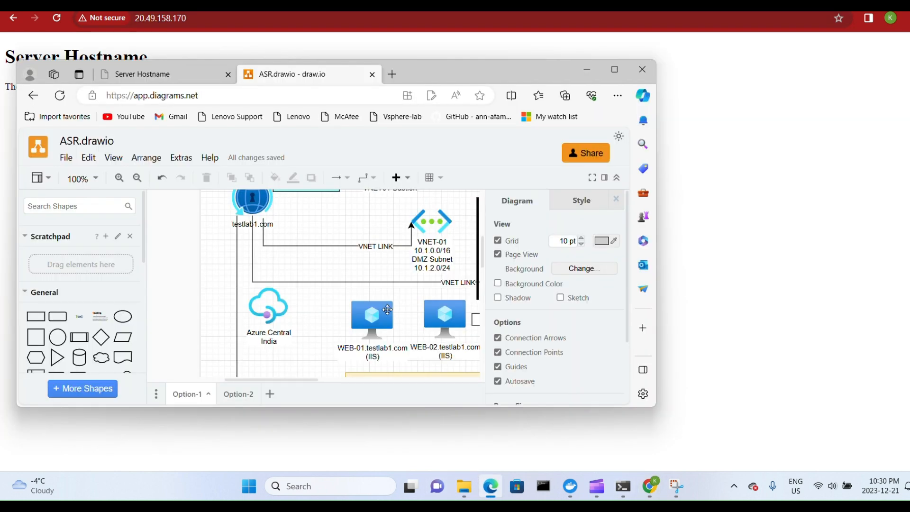
key("ctrl+t")
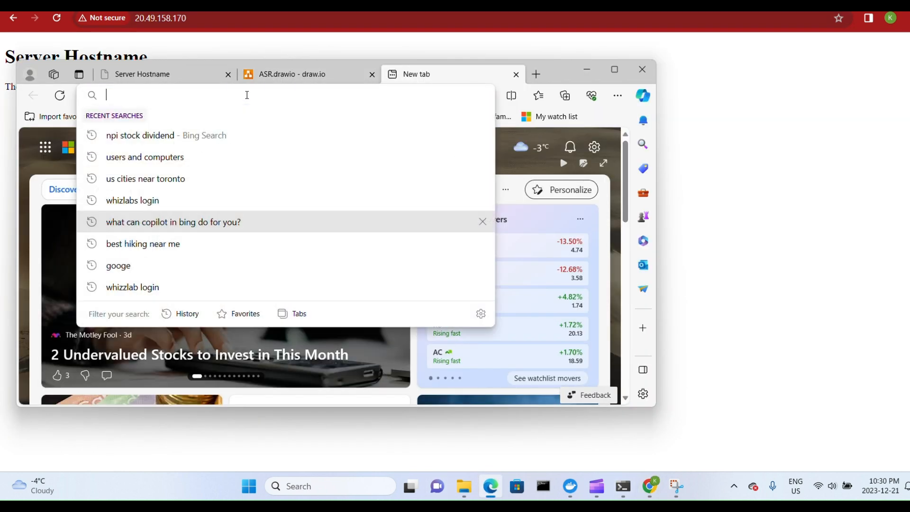
key("ctrl+v")
key("BackSpace")
key("BackSpace")
key("BackSpace")
key("BackSpace")
key("BackSpace")
key("BackSpace")
key("BackSpace")
key("BackSpace")
key("BackSpace")
key("BackSpace")
key("BackSpace")
key("BackSpace")
key("BackSpace")
key("BackSpace")
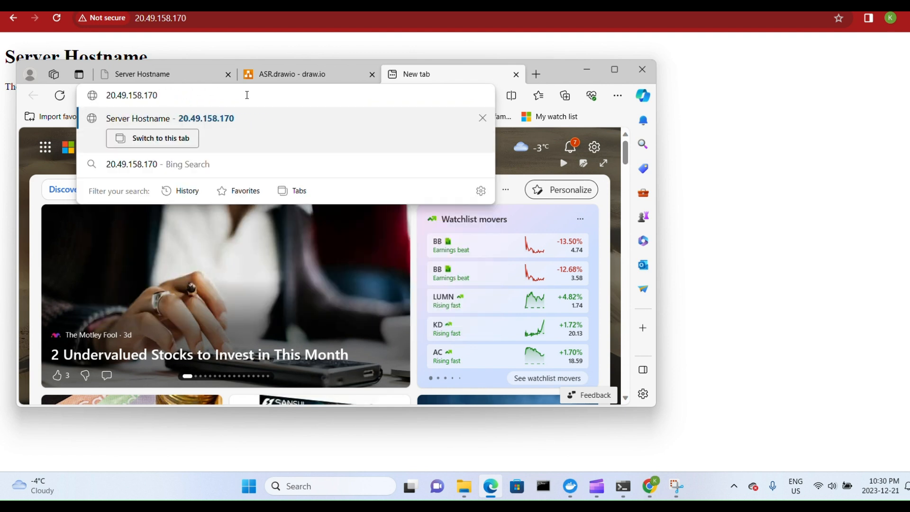
key("Return")
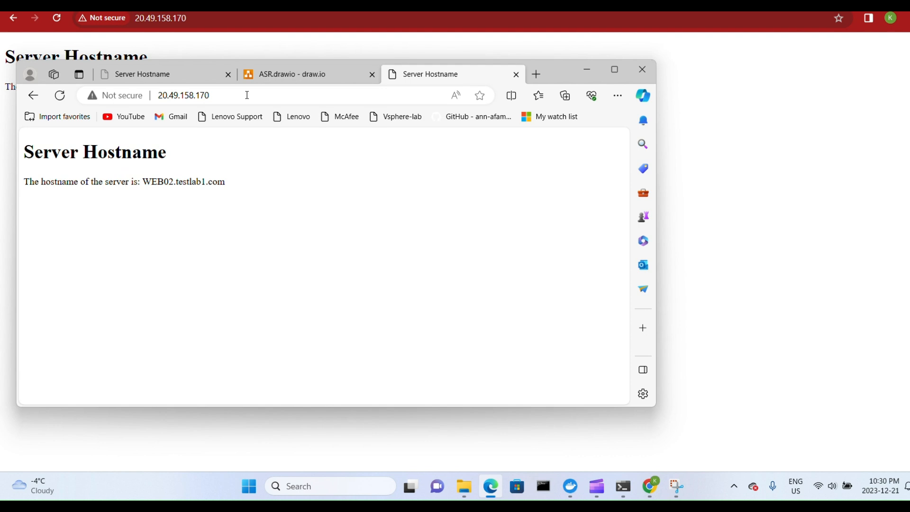
left_click_drag(565, 70, 595, 138)
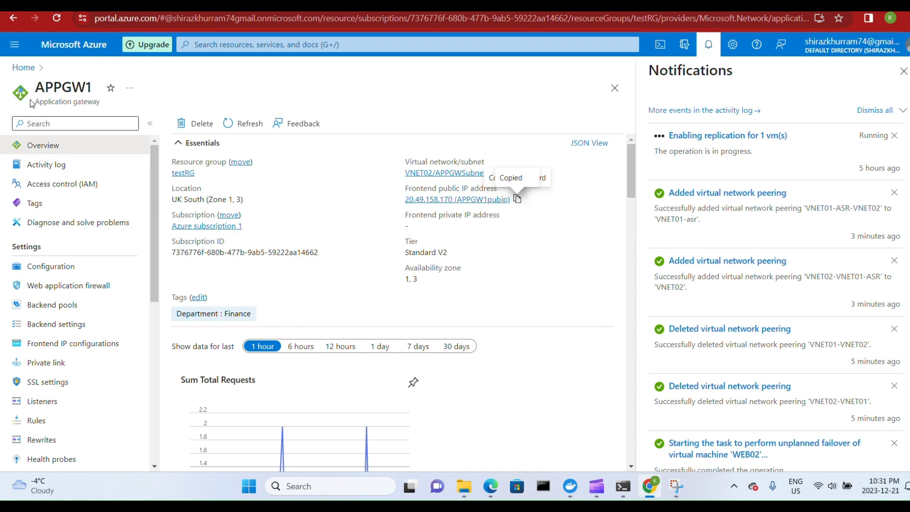
Return to the Azure portal in Chrome and open the My Dashboard page.
left_click(22, 67)
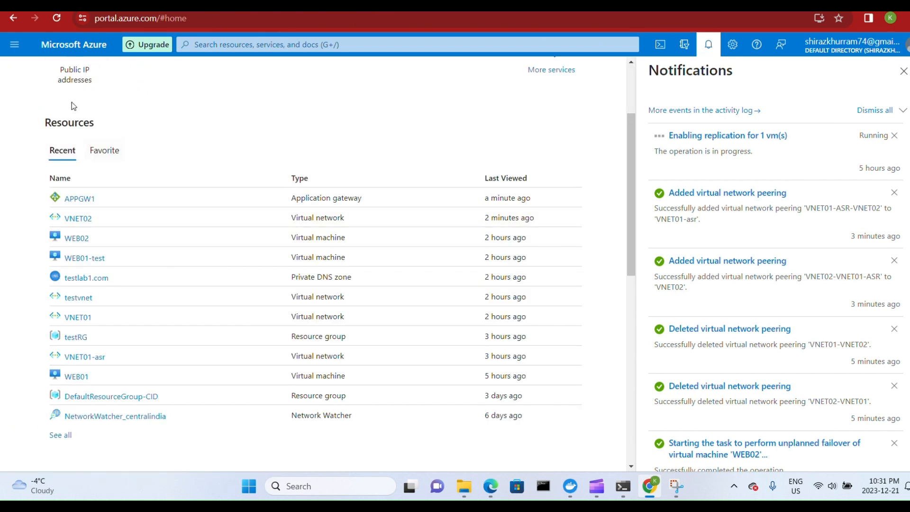
left_click(13, 45)
left_click(50, 87)
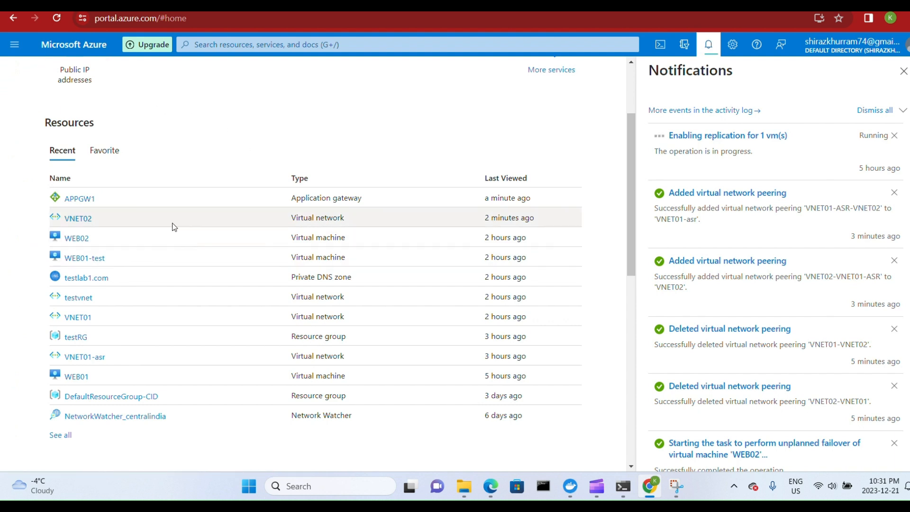
left_click(14, 45)
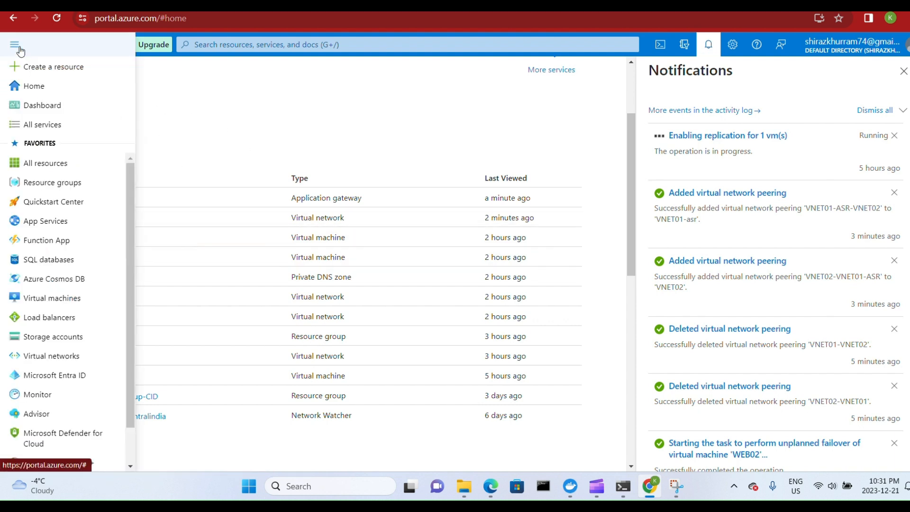
left_click(57, 107)
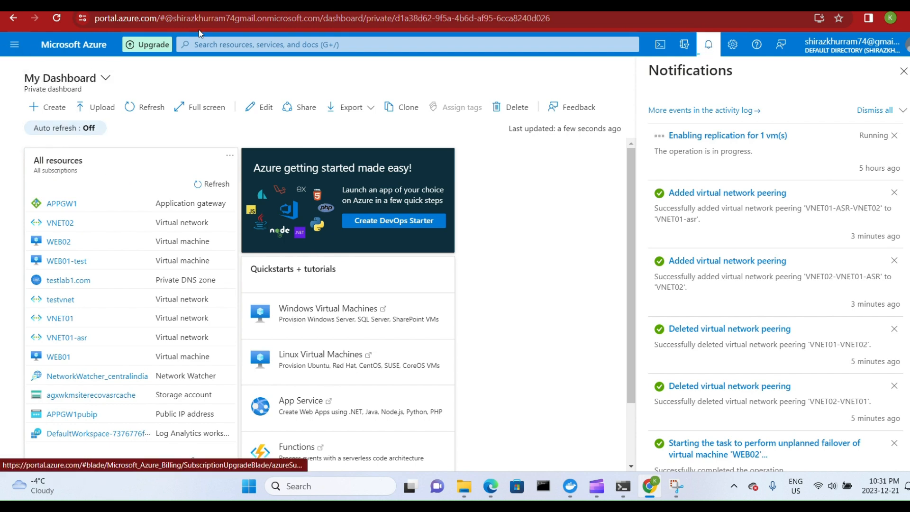
Search the Azure portal for backup and open Backup center.
left_click(208, 43)
type("backup")
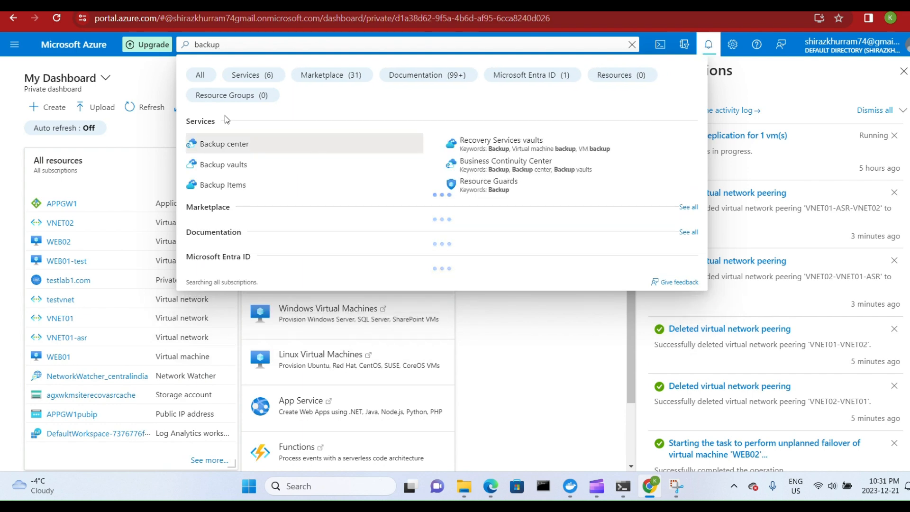
left_click(232, 143)
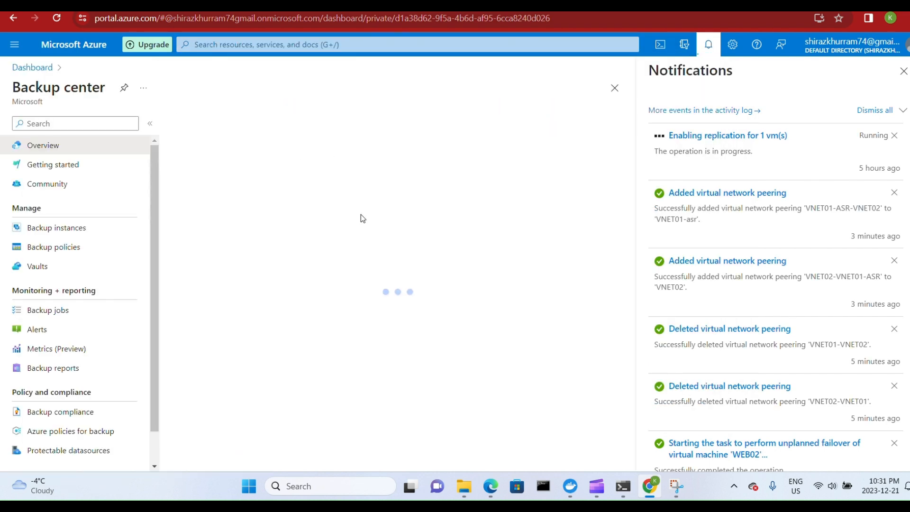
Open the replicated items across all vaults from Backup center and commit the failover of WEB01.
scroll(426, 267, "down", 8)
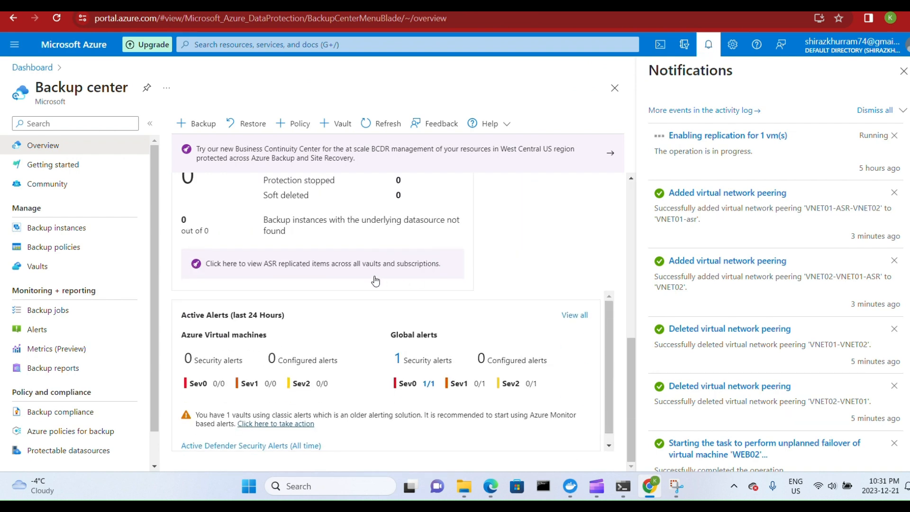
left_click(341, 264)
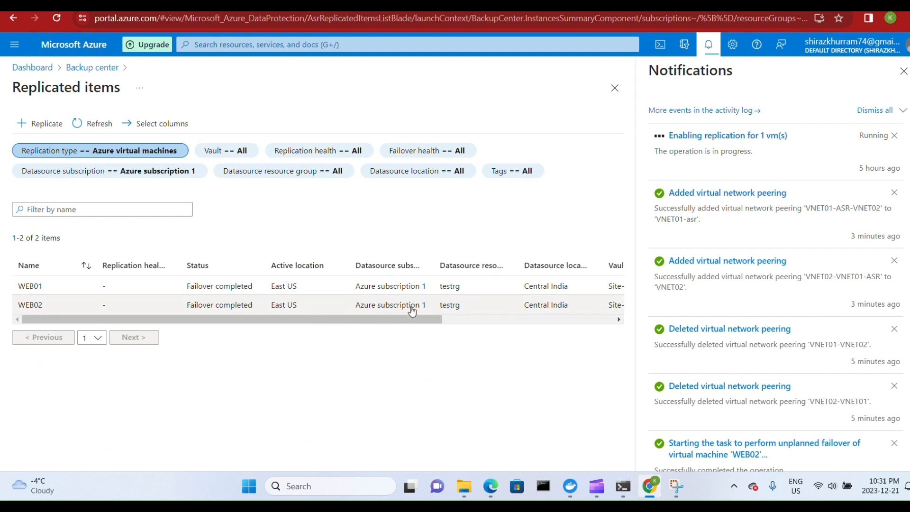
left_click(74, 289)
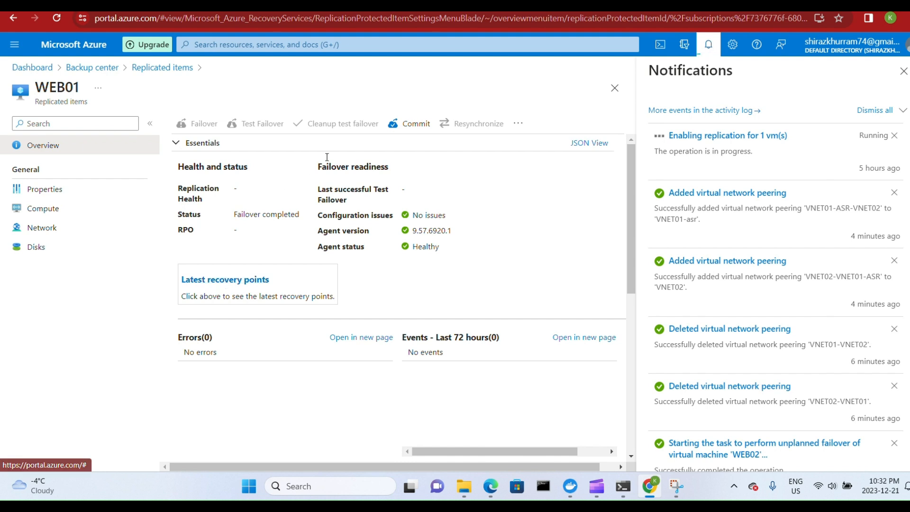
left_click(404, 126)
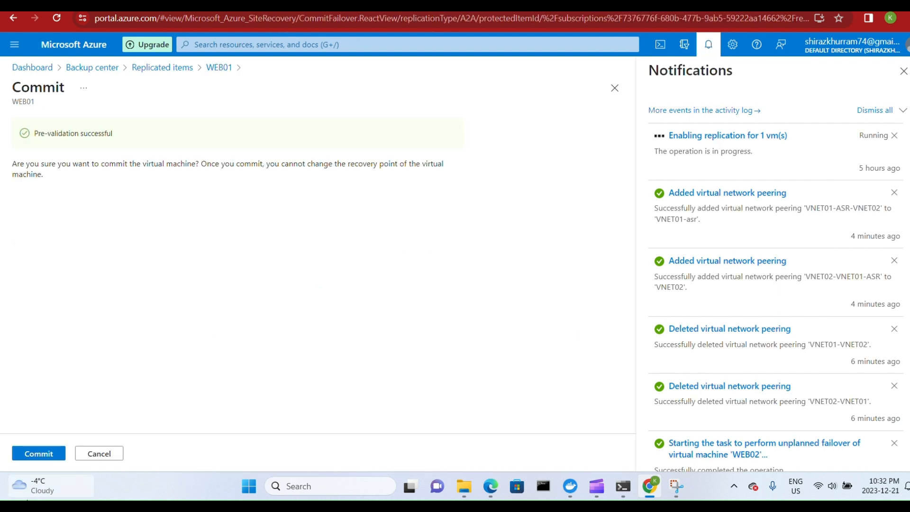
left_click(34, 455)
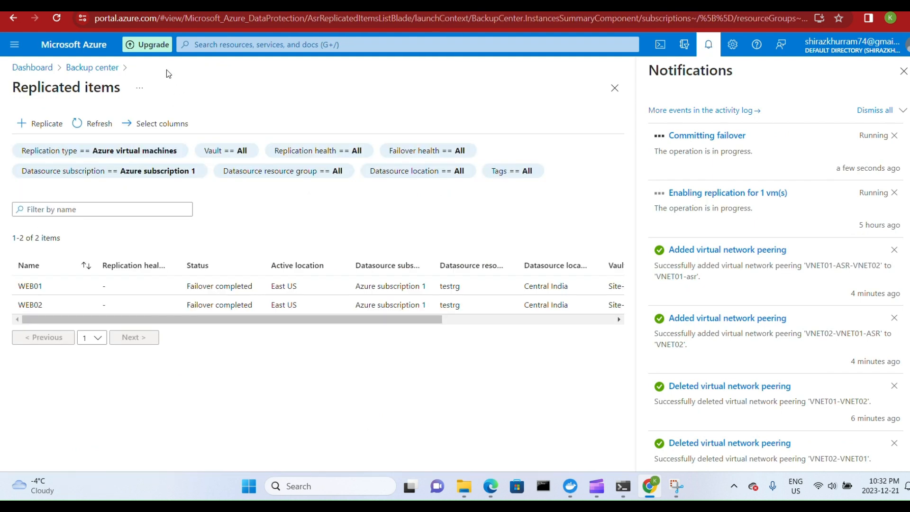
Commit the failover of the replicated item WEB02.
left_click(34, 305)
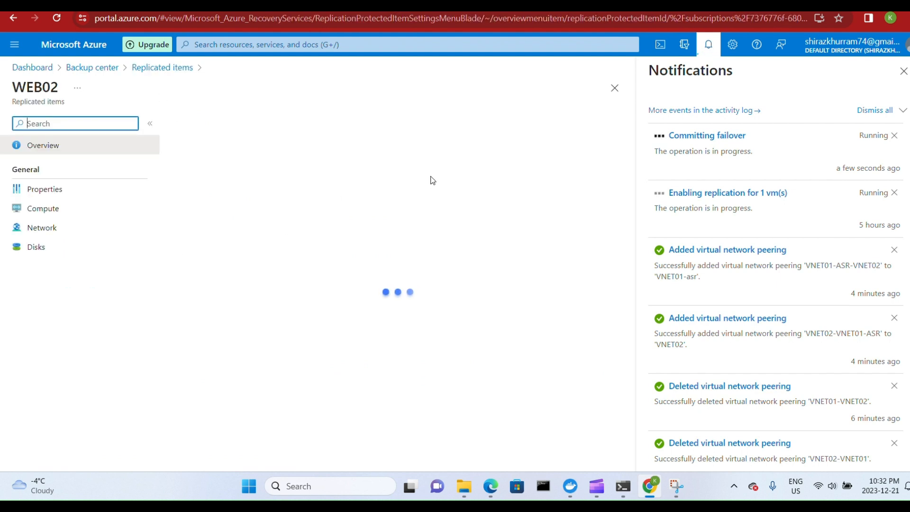
left_click(415, 124)
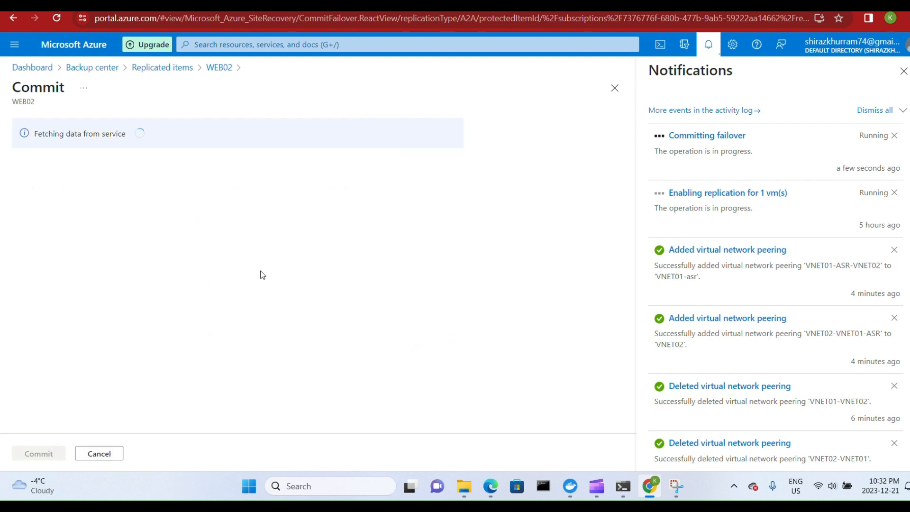
left_click(40, 453)
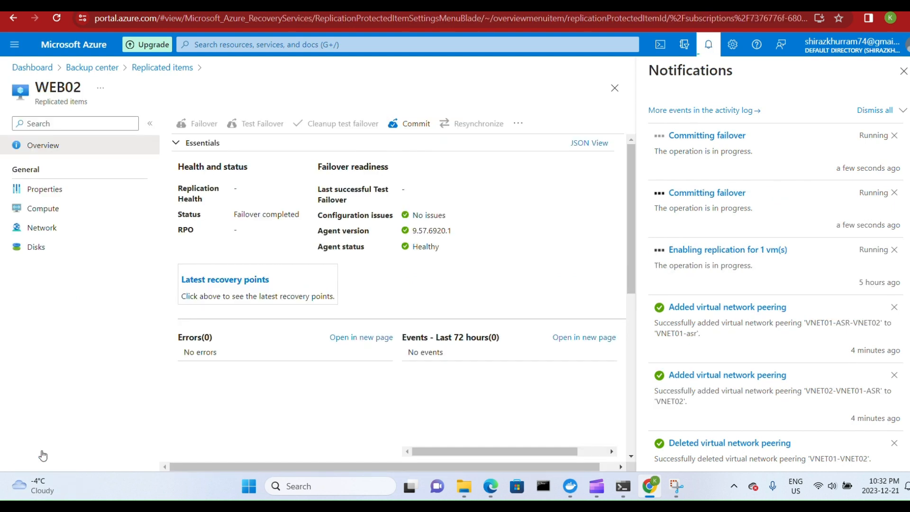
Open the East US WEB01 virtual machine in testRG-asr and check its disaster recovery status.
left_click(50, 72)
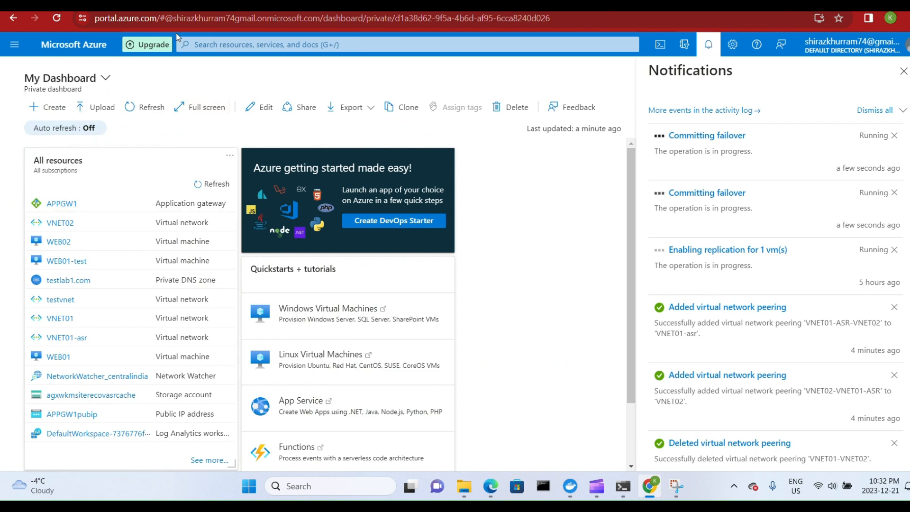
left_click(230, 44)
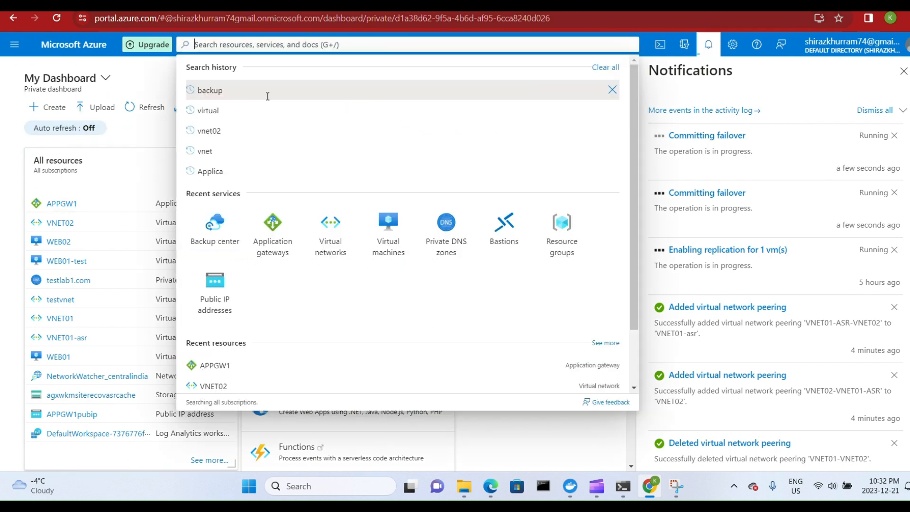
left_click(384, 244)
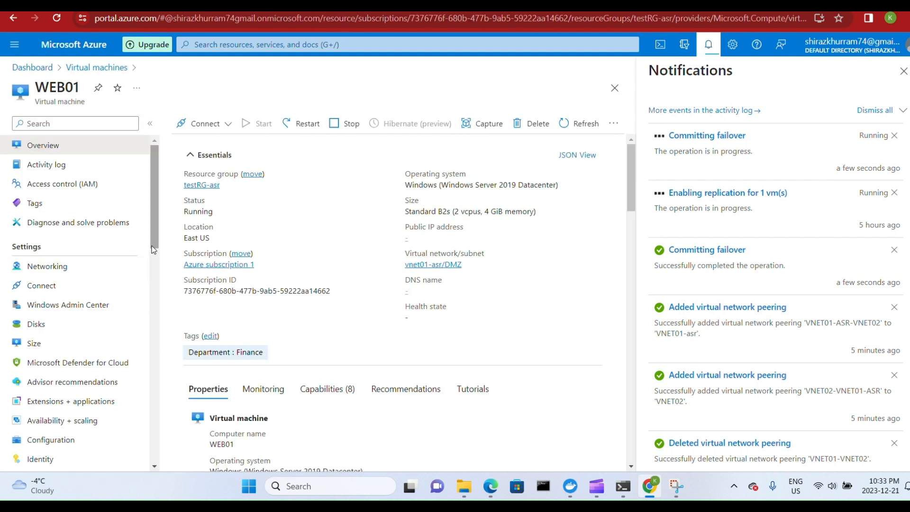
left_click_drag(158, 248, 160, 305)
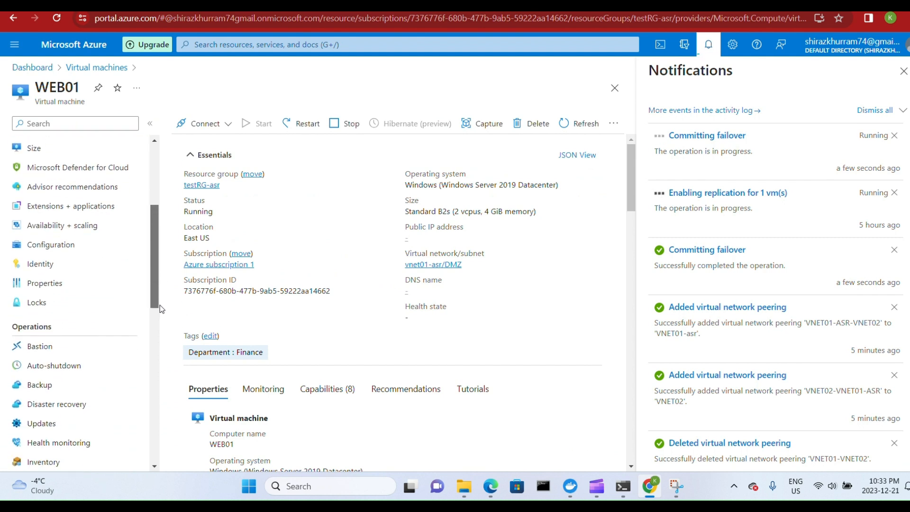
left_click(81, 412)
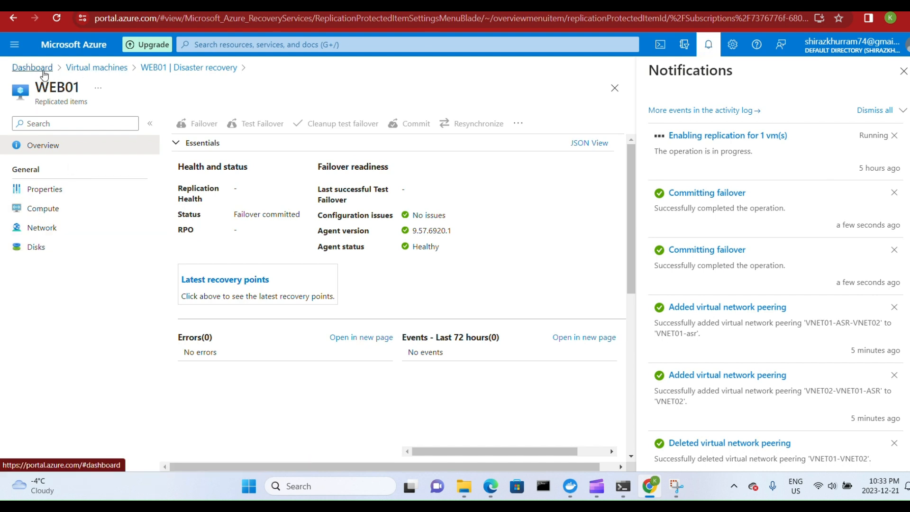
Return to the virtual machines list and stop the East US WEB01 machine in resource group testRG-asr.
left_click(86, 75)
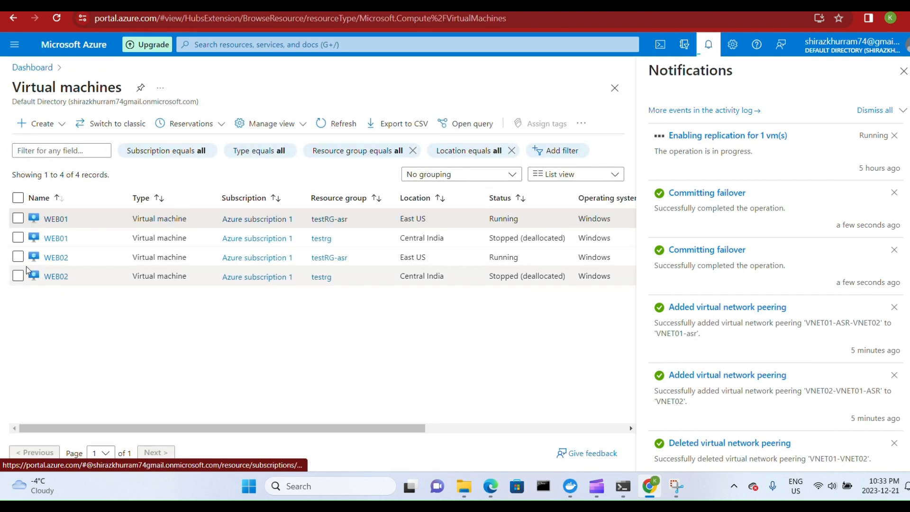
left_click(20, 219)
left_click(18, 256)
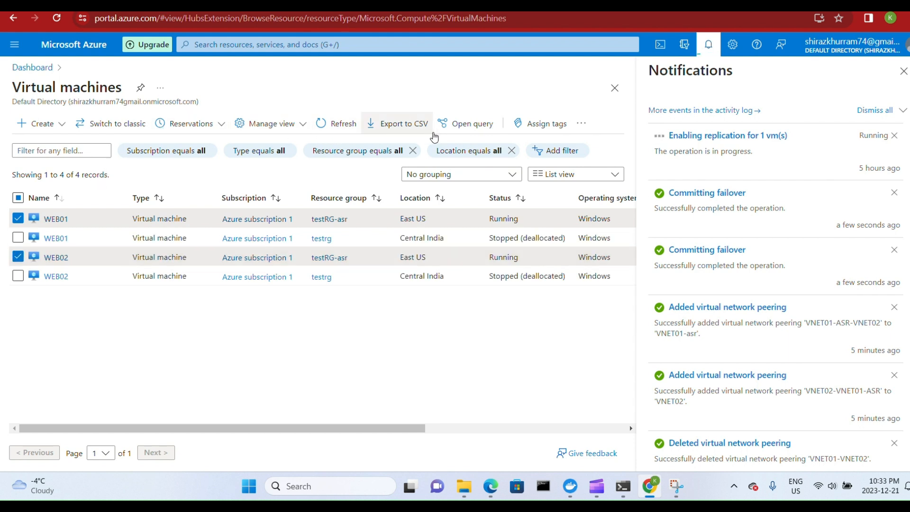
left_click(61, 221)
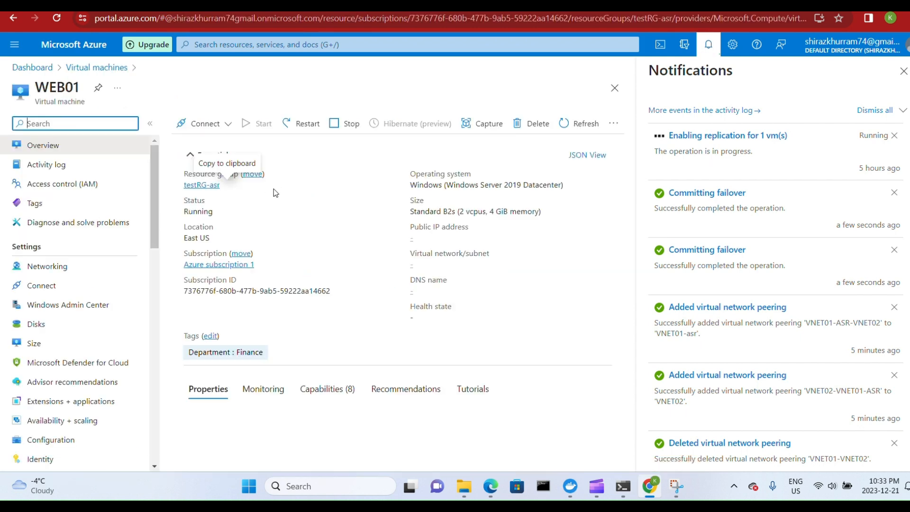
left_click(343, 125)
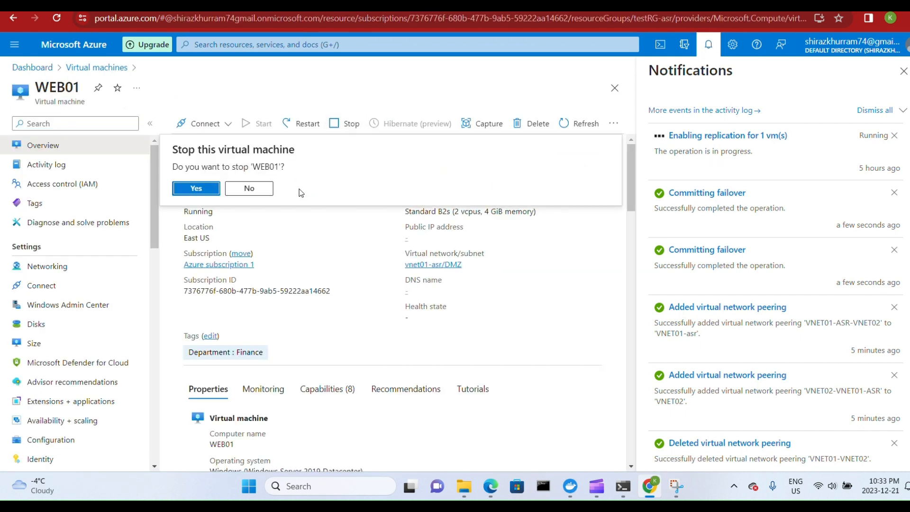
left_click(215, 188)
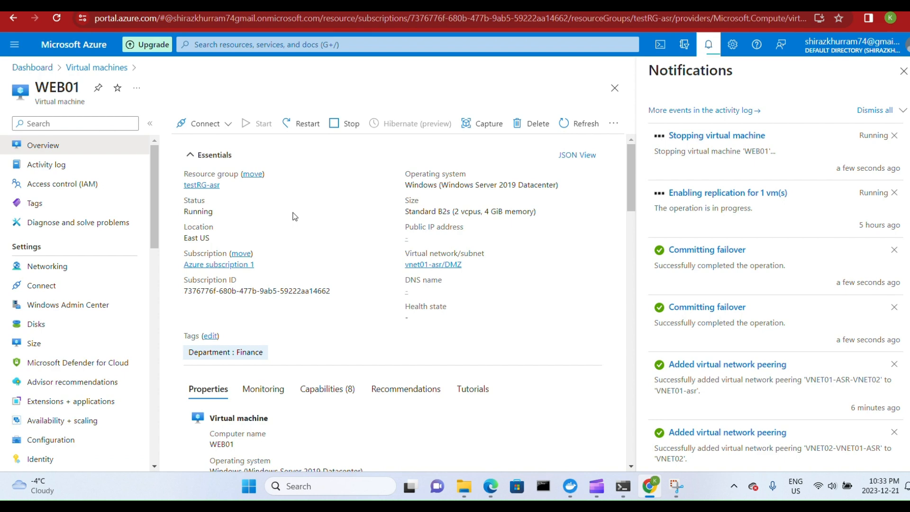
Stop the East US WEB02 virtual machine in resource group testRG-asr.
left_click(93, 70)
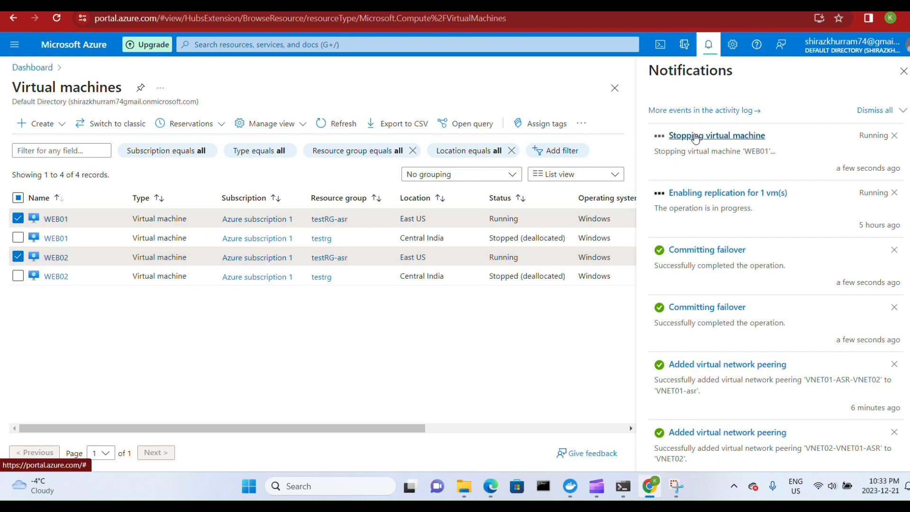
left_click(51, 261)
left_click(359, 134)
left_click(205, 188)
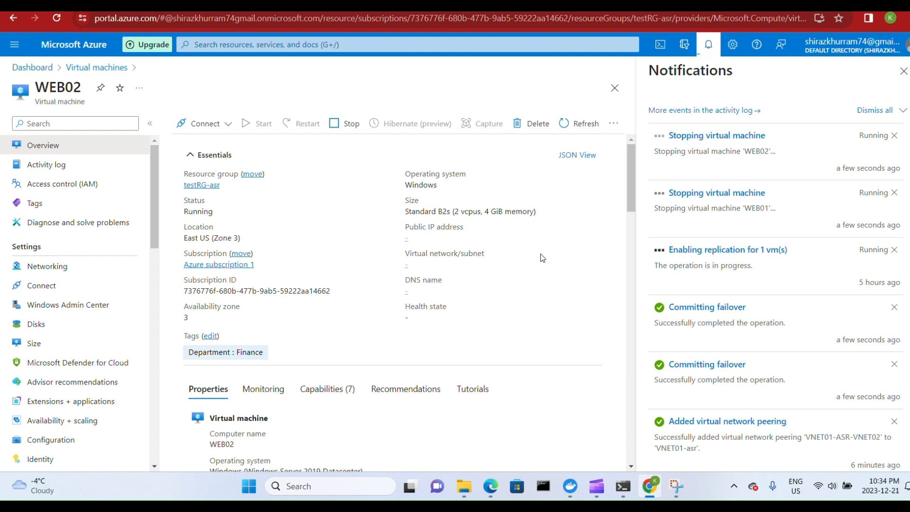
Go back to the virtual machines list and refresh it to check the machines' status.
left_click(100, 68)
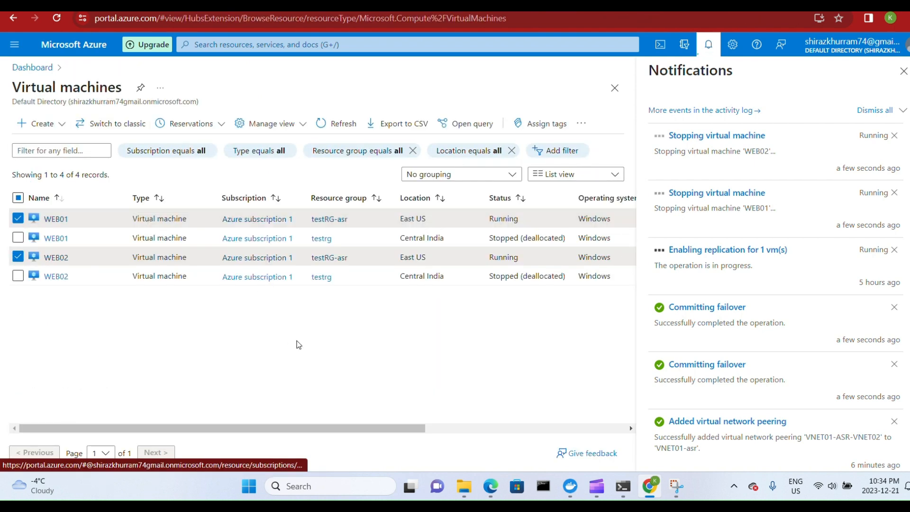
left_click(339, 125)
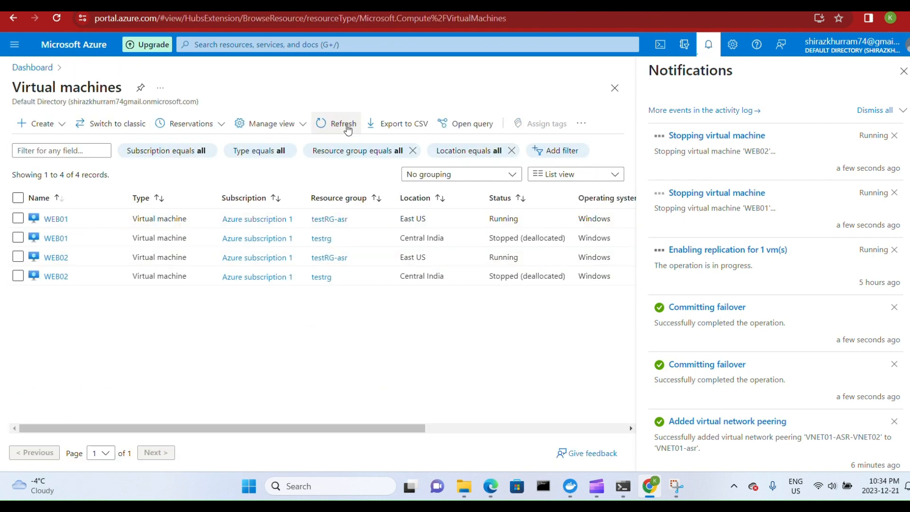
left_click(344, 125)
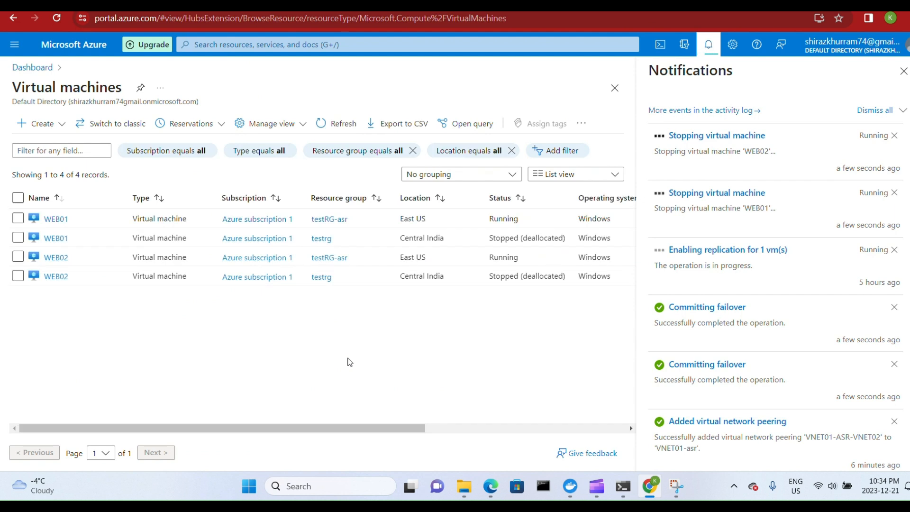
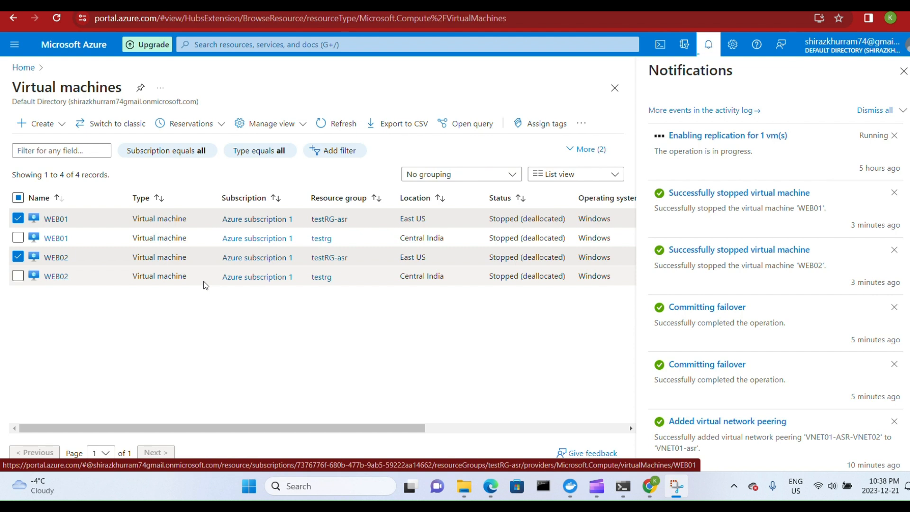
Force delete the East US WEB01 virtual machine in testRG-asr, confirming with "delete", and refresh the virtual machines list.
left_click(17, 257)
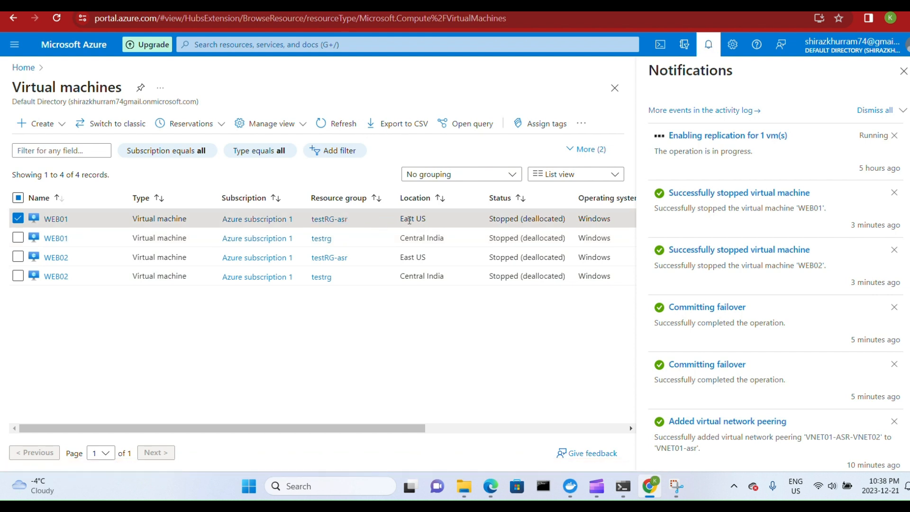
left_click_drag(374, 433, 565, 425)
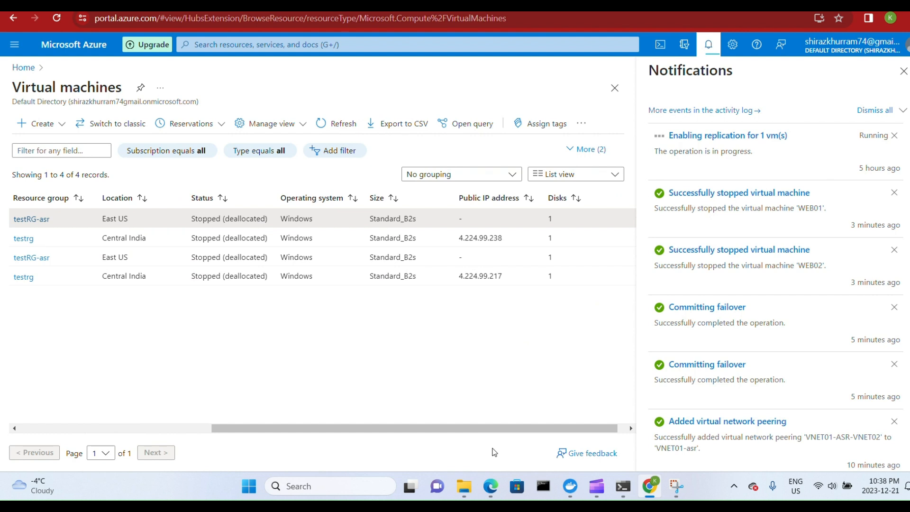
left_click_drag(313, 428, 119, 436)
left_click_drag(314, 429, 543, 408)
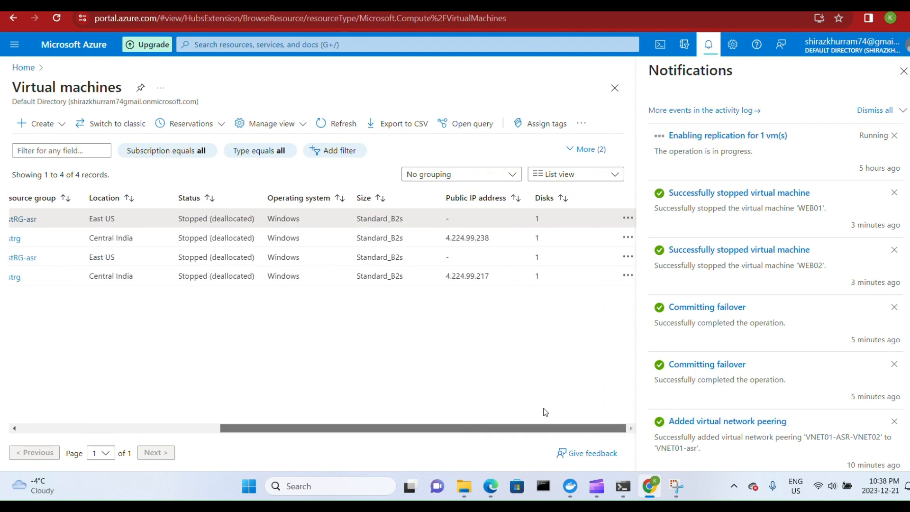
left_click(628, 219)
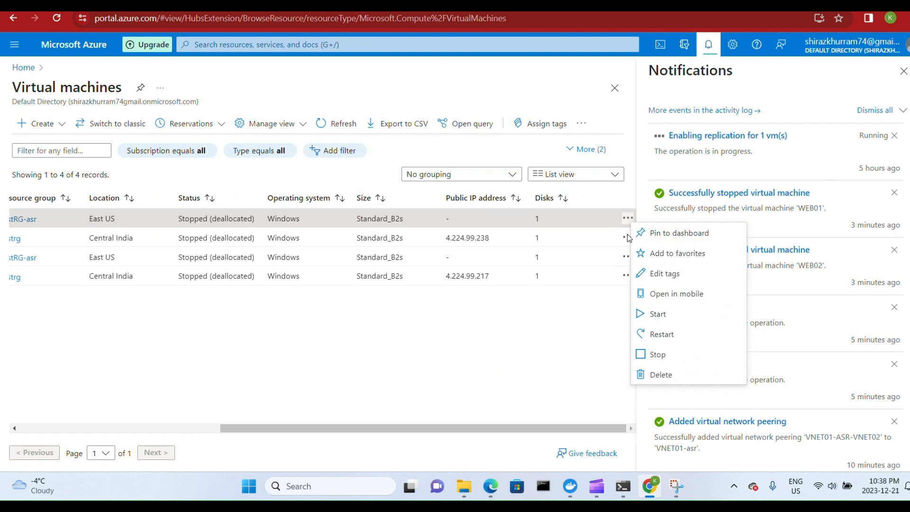
left_click(654, 375)
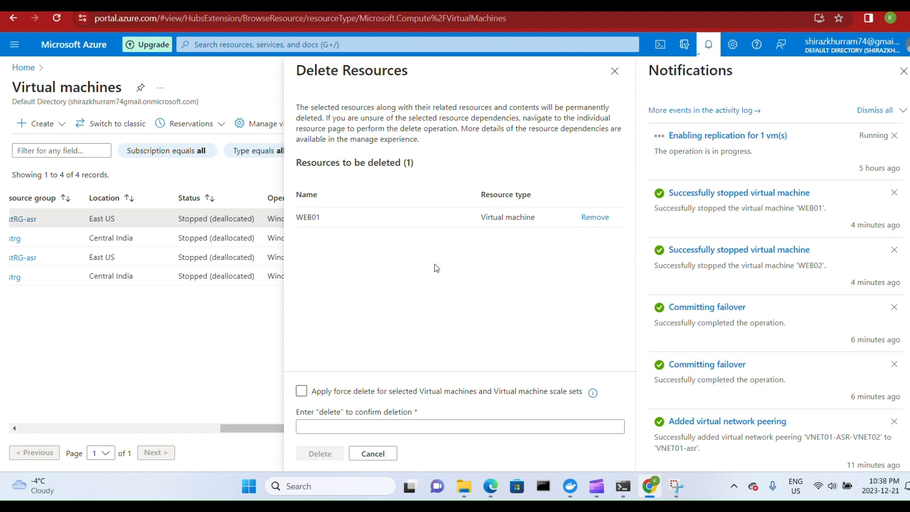
left_click(307, 392)
left_click(303, 391)
left_click(334, 425)
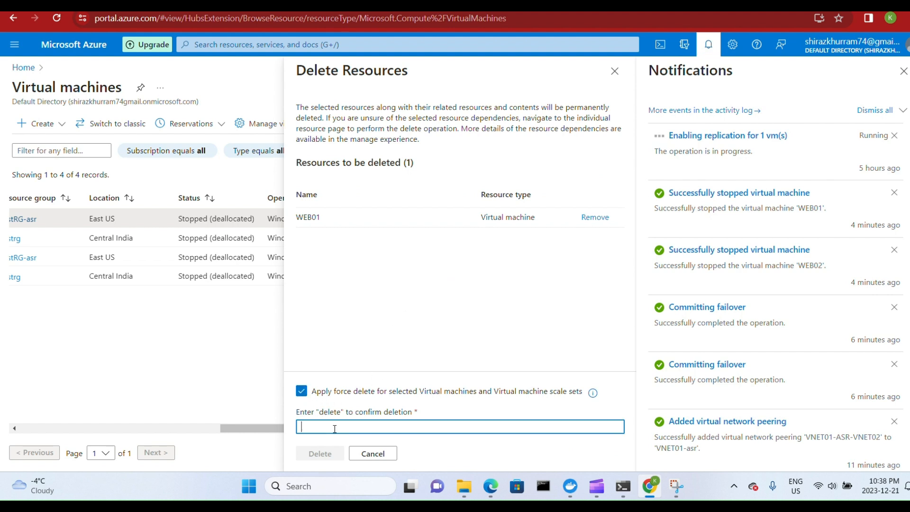
type("delete")
left_click(320, 454)
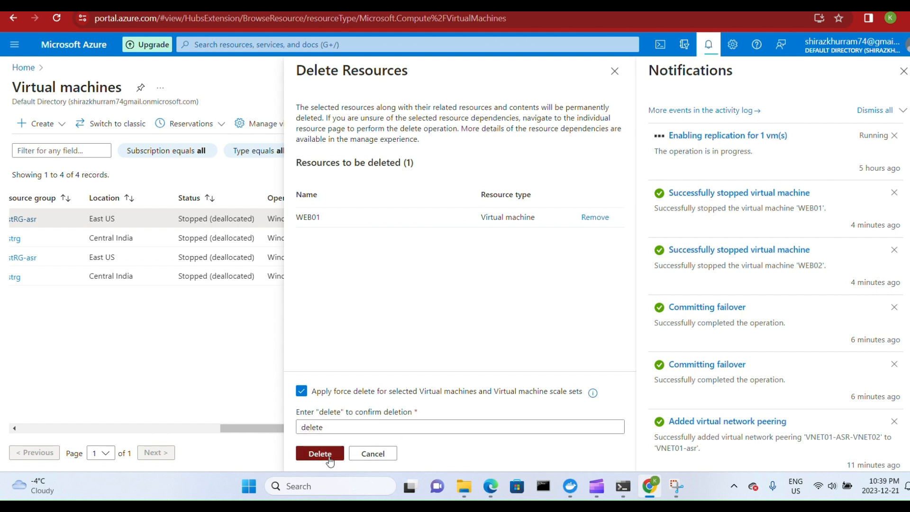
left_click(473, 311)
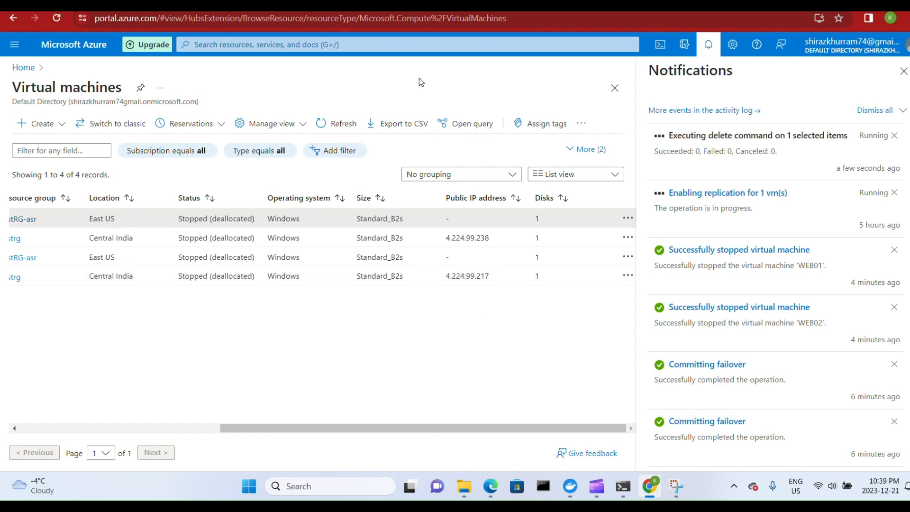
left_click(350, 132)
left_click(344, 124)
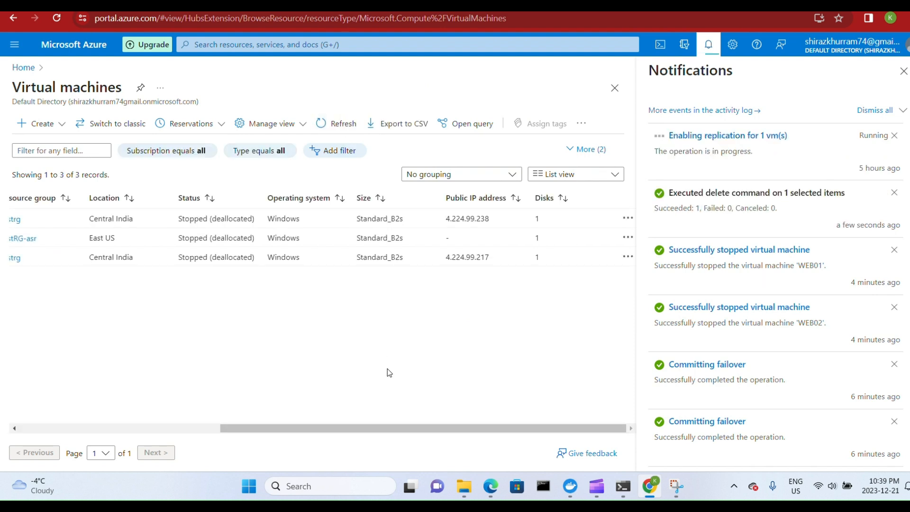
Force delete the East US WEB02 virtual machine in testRG-asr, confirming with "delete", and refresh the list.
left_click_drag(419, 427, 203, 436)
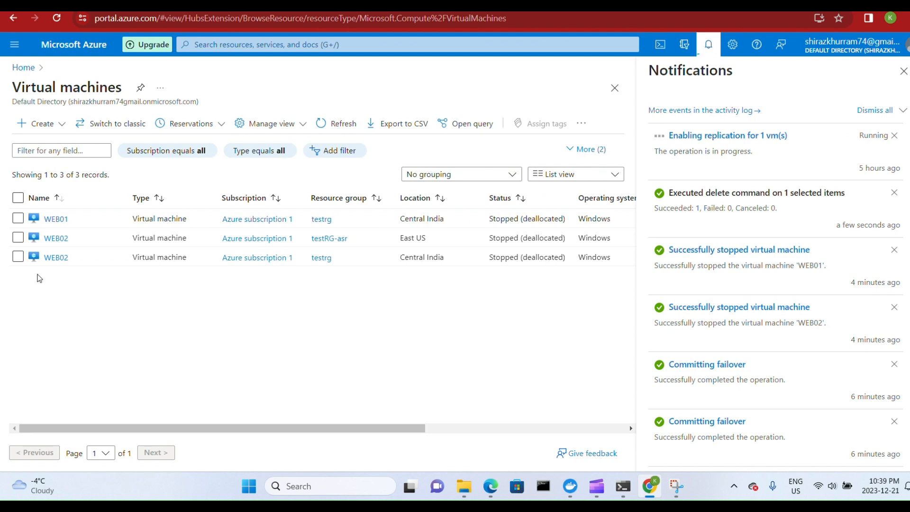
left_click(18, 237)
left_click_drag(276, 433, 503, 432)
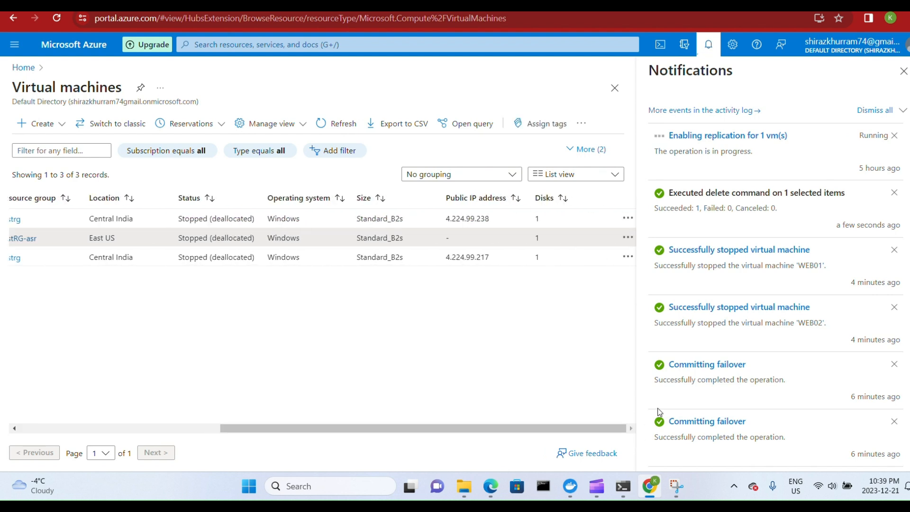
left_click(628, 237)
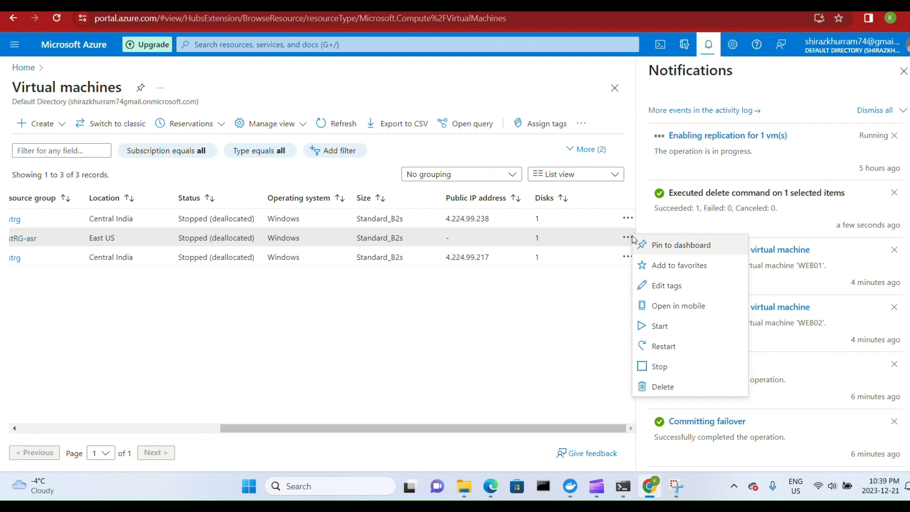
left_click(656, 386)
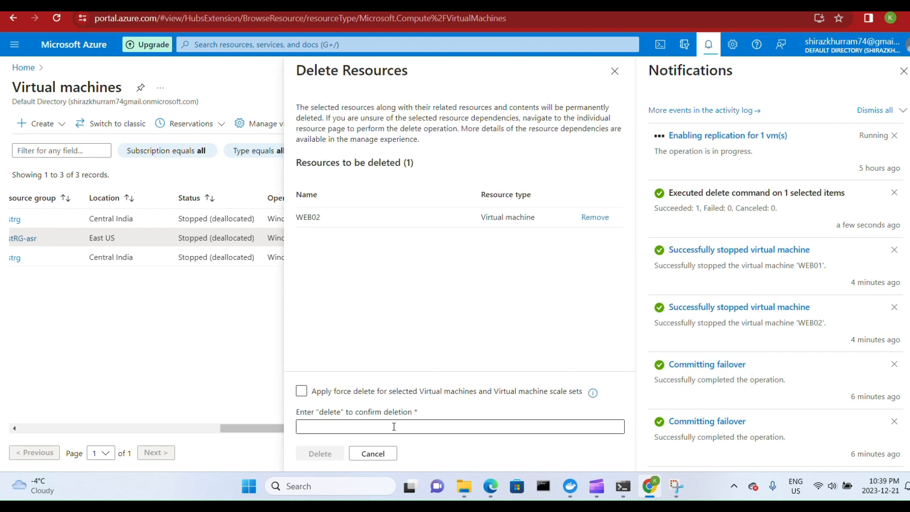
left_click(302, 392)
left_click(337, 426)
type("dele")
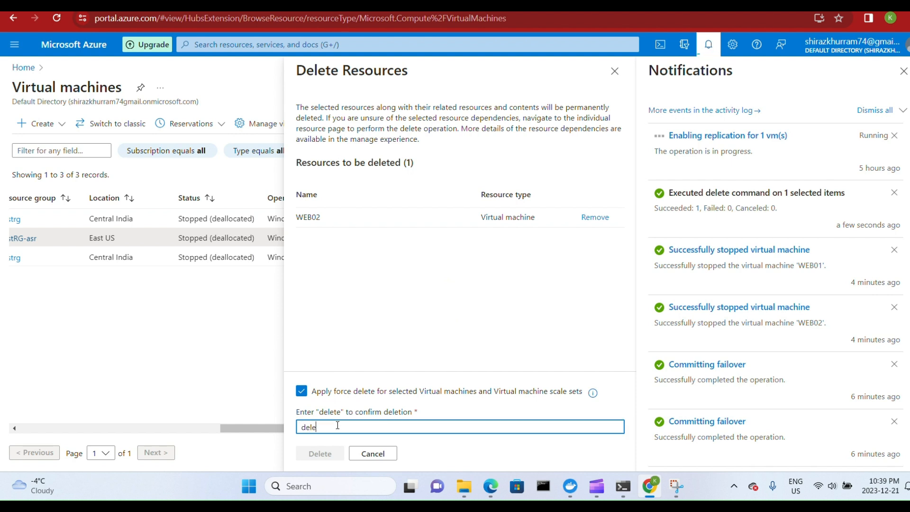
type("te")
left_click(330, 454)
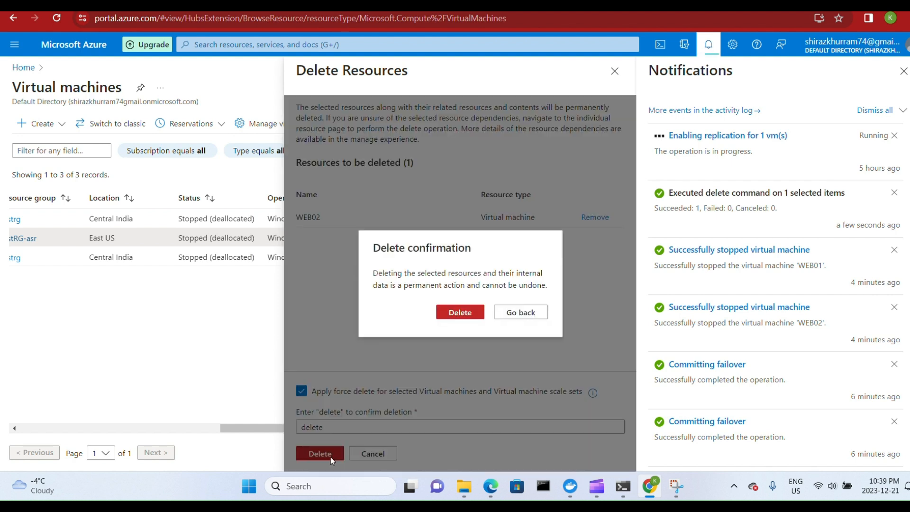
left_click(458, 311)
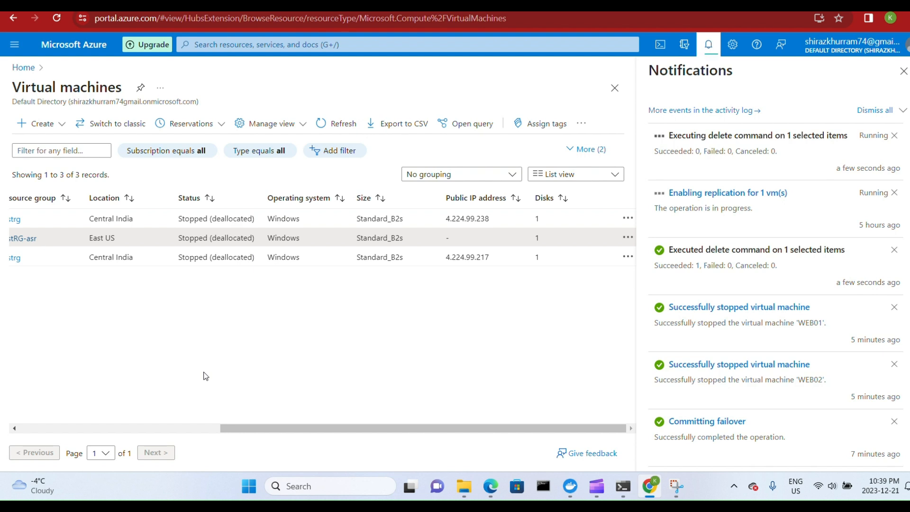
left_click_drag(283, 428, 71, 434)
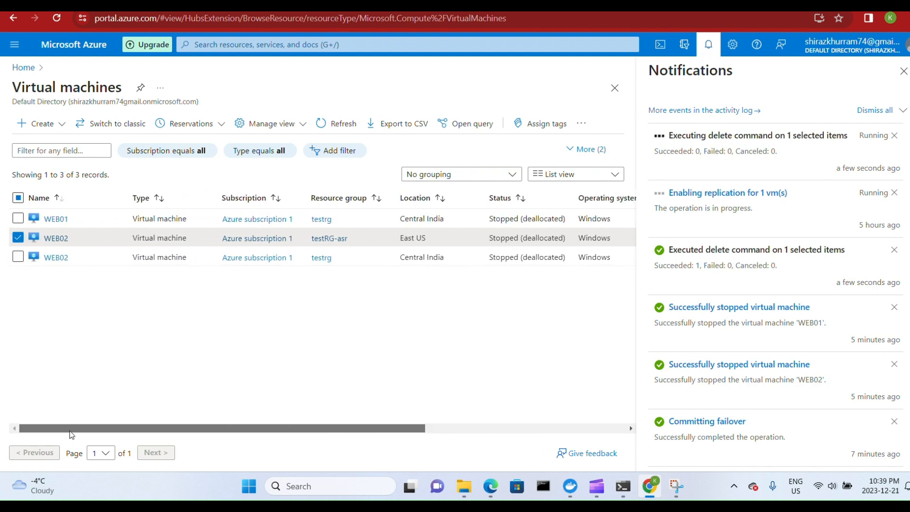
left_click(345, 124)
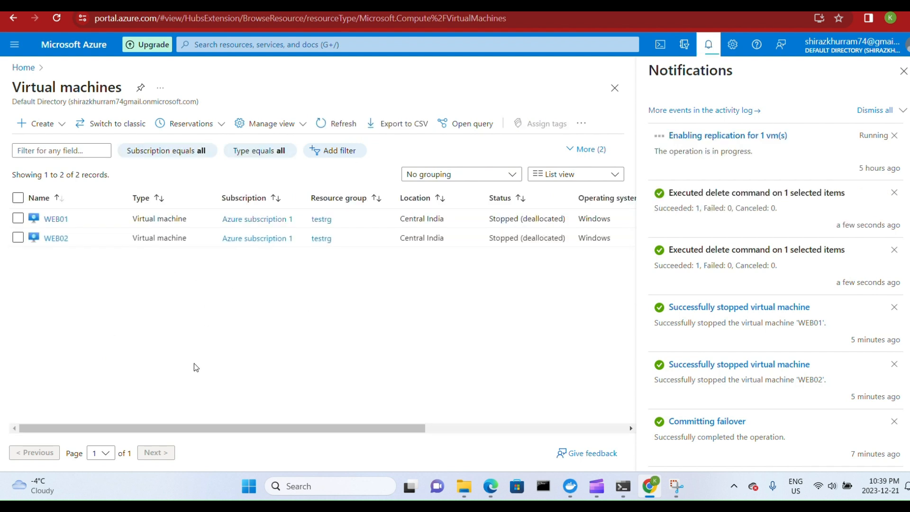
Select both Central India machines in the list, then open WEB01 in resource group testrg and start it.
left_click_drag(225, 428, 104, 435)
left_click(18, 218)
left_click(19, 239)
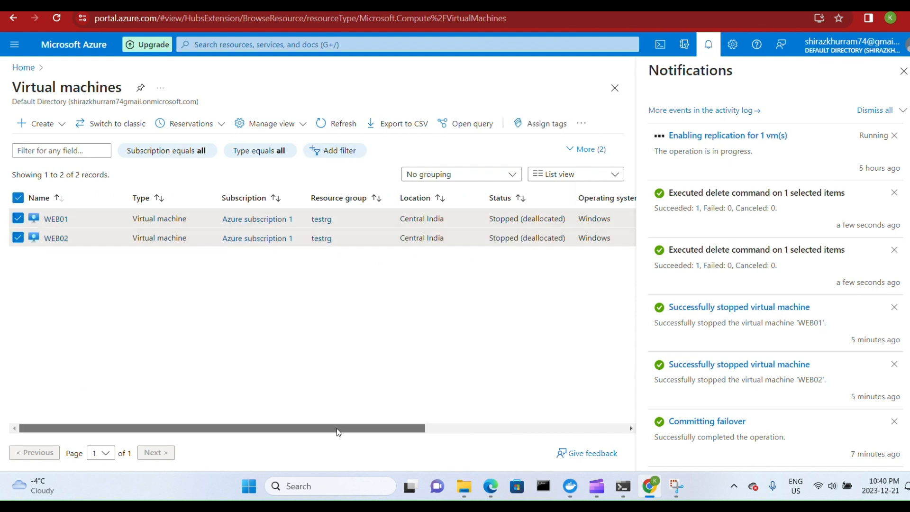
left_click_drag(338, 431, 539, 427)
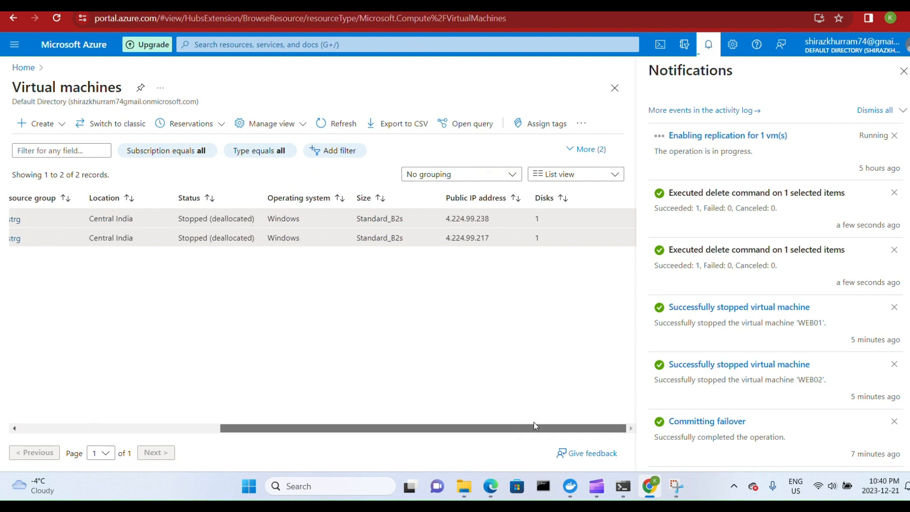
left_click_drag(311, 428, 14, 391)
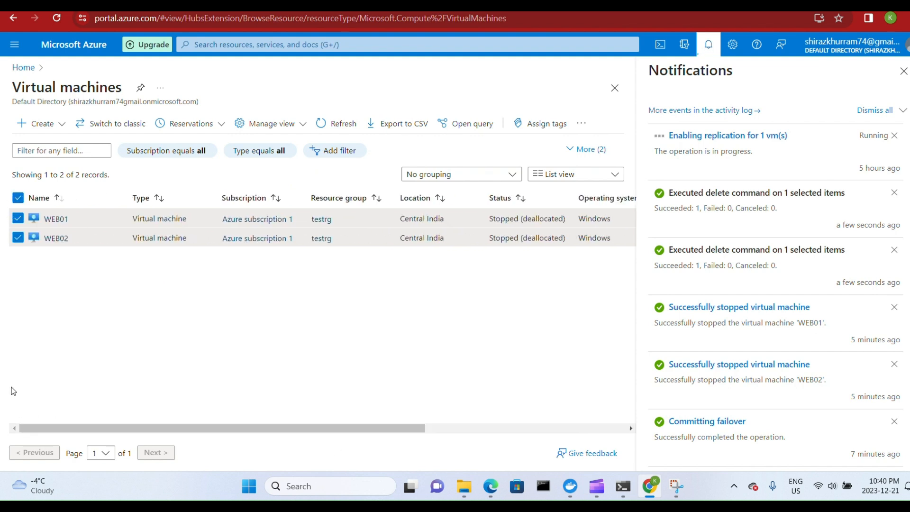
left_click(56, 219)
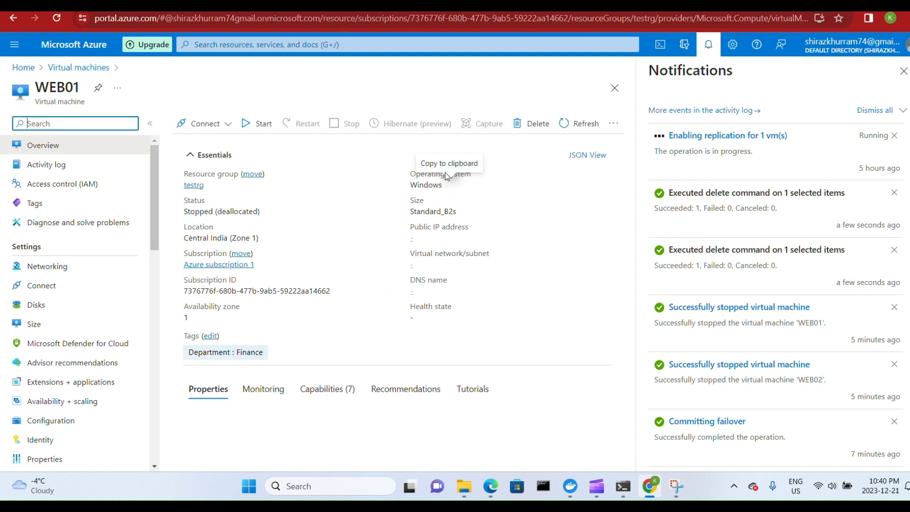
left_click(259, 124)
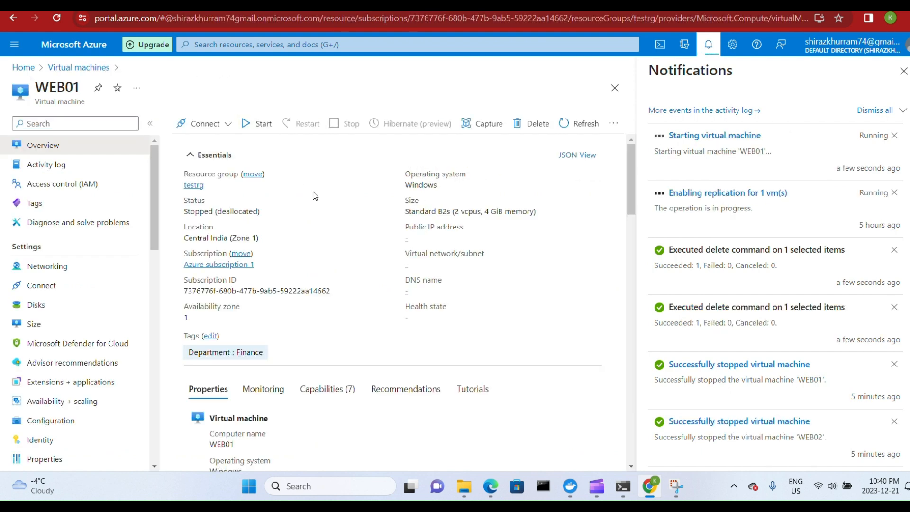
Start the Central India WEB02 virtual machine in resource group testrg and return to the virtual machines list.
left_click(78, 68)
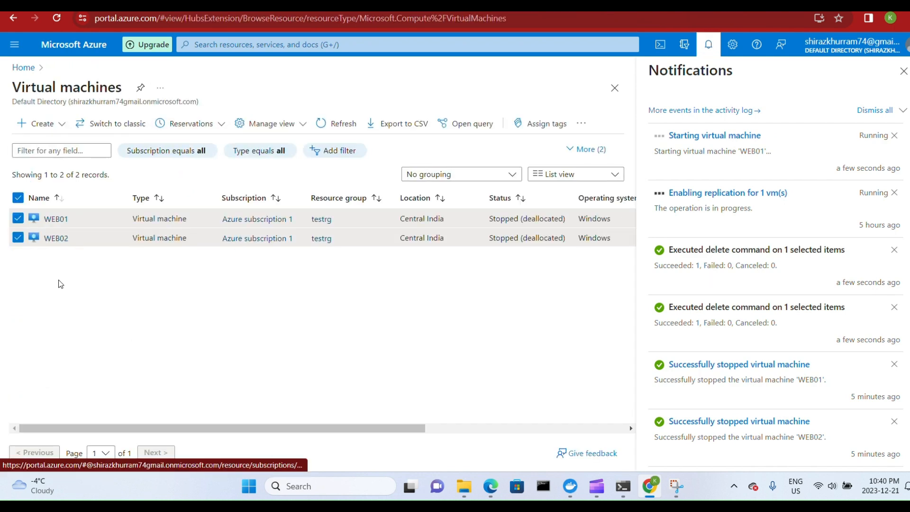
left_click(56, 238)
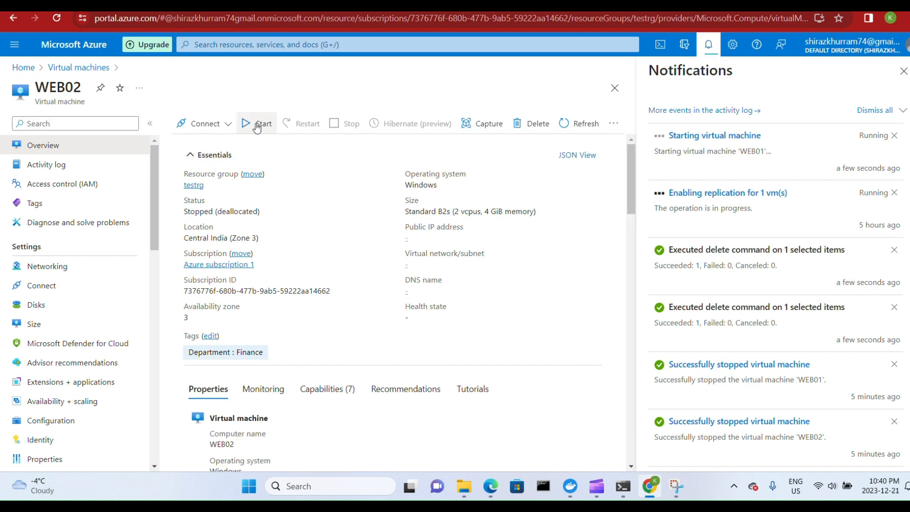
left_click(256, 126)
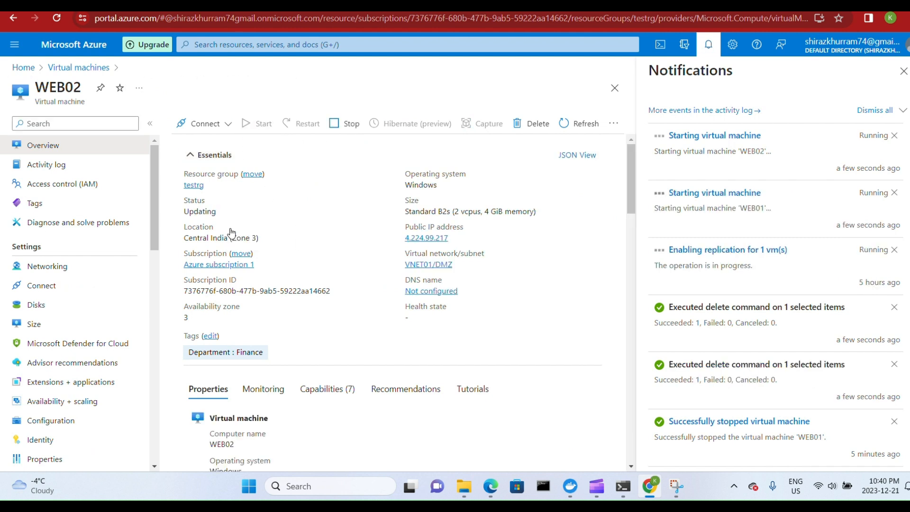
left_click(79, 68)
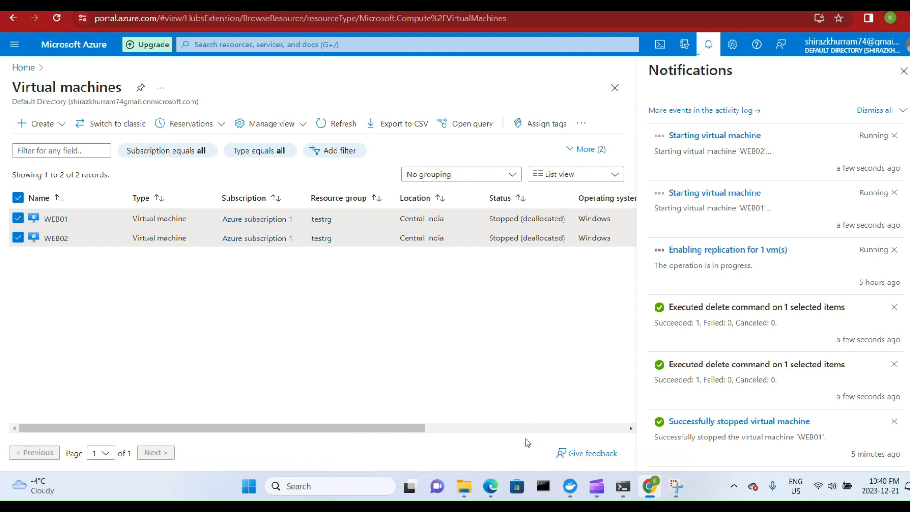
Switch to the ASR.drawio diagram in Edge and examine its Option-1 design, including the VNETs, web servers, load balancer and Important Design Points.
left_click(490, 487)
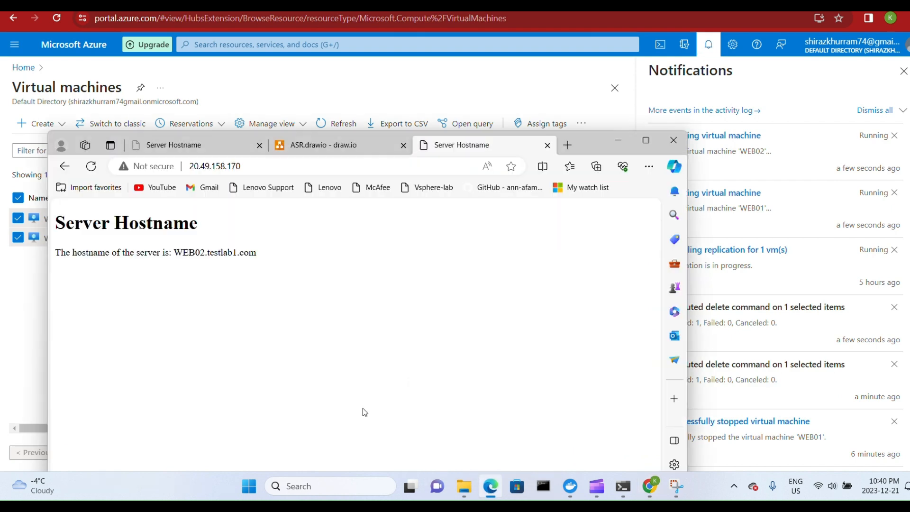
left_click(294, 143)
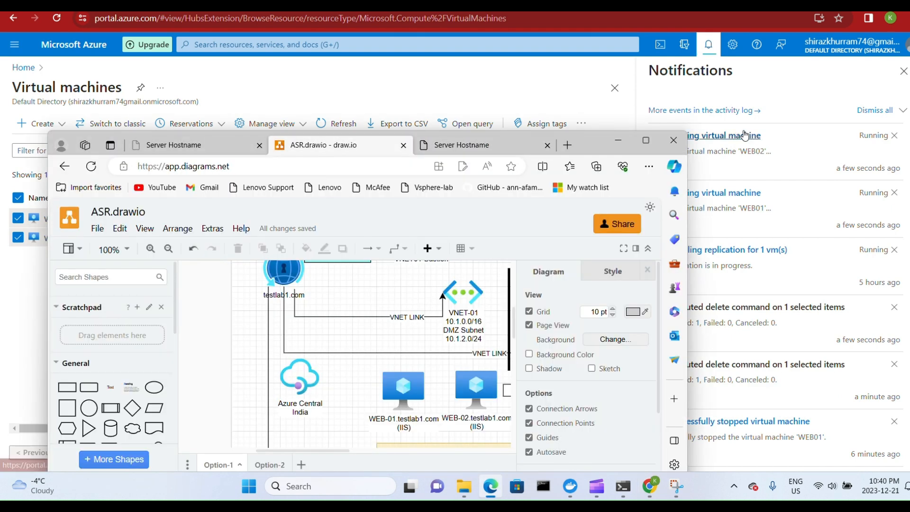
left_click(644, 140)
scroll(437, 429, "down", 3)
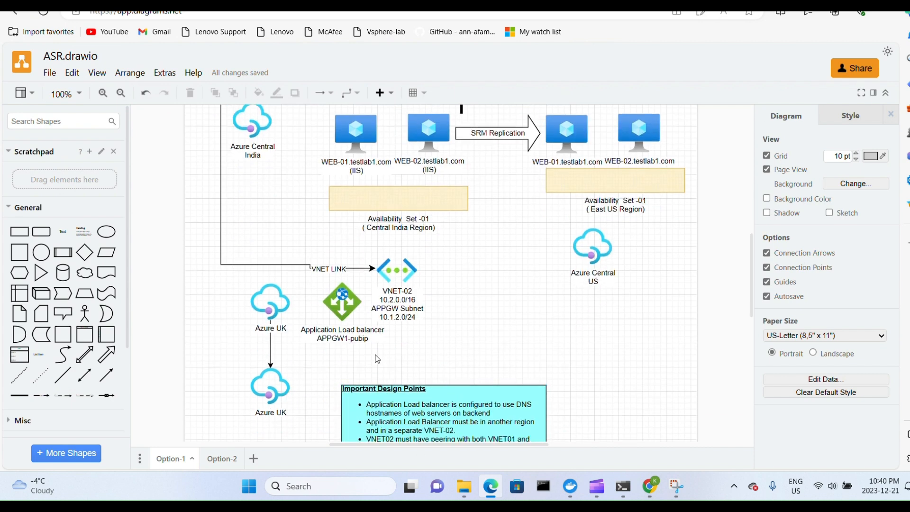
scroll(453, 349, "up", 3)
scroll(455, 346, "down", 3)
scroll(469, 301, "up", 3)
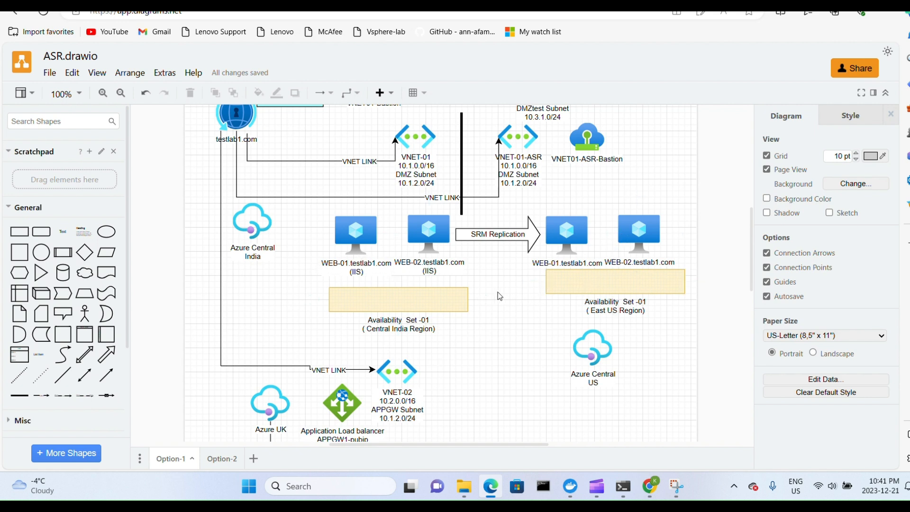
scroll(469, 368, "down", 1)
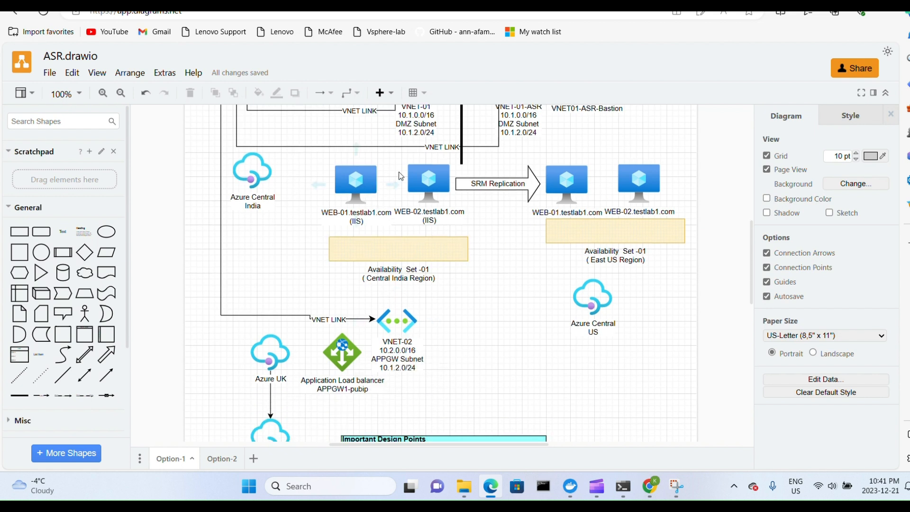
scroll(393, 180, "up", 1)
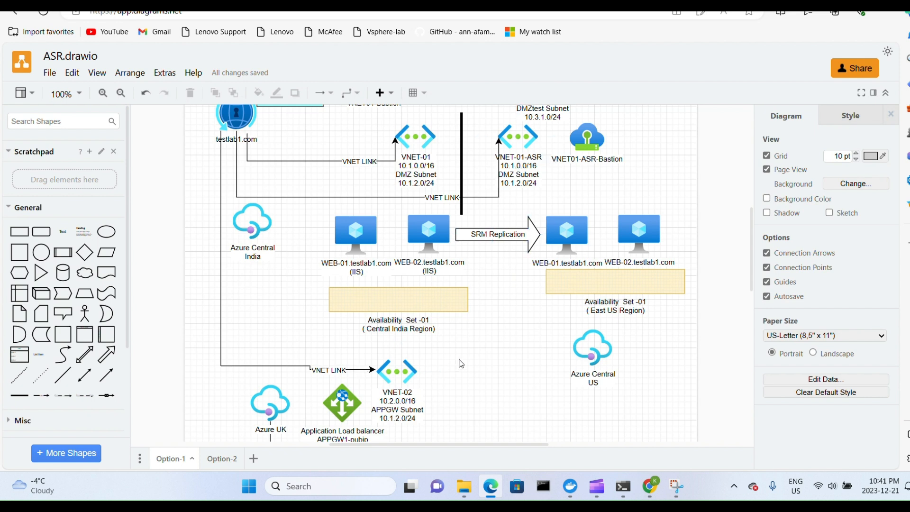
scroll(459, 365, "down", 1)
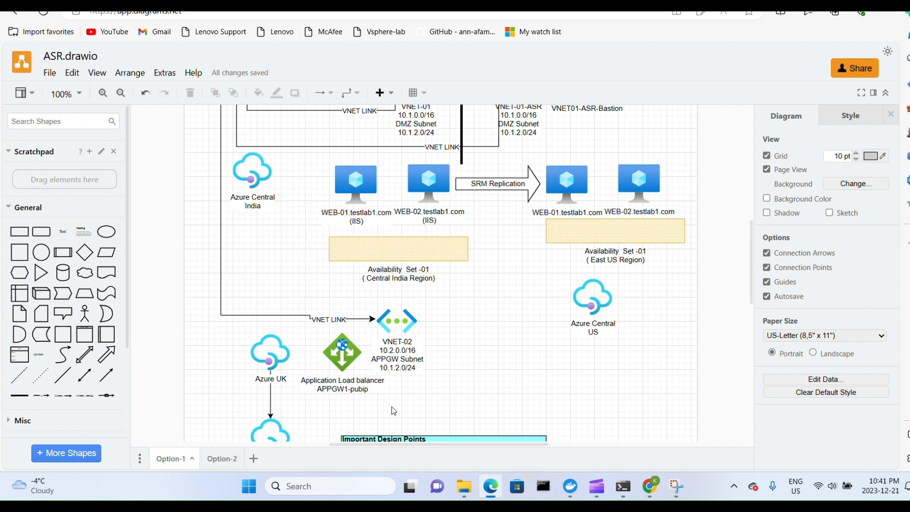
scroll(393, 410, "down", 2)
left_click(401, 397)
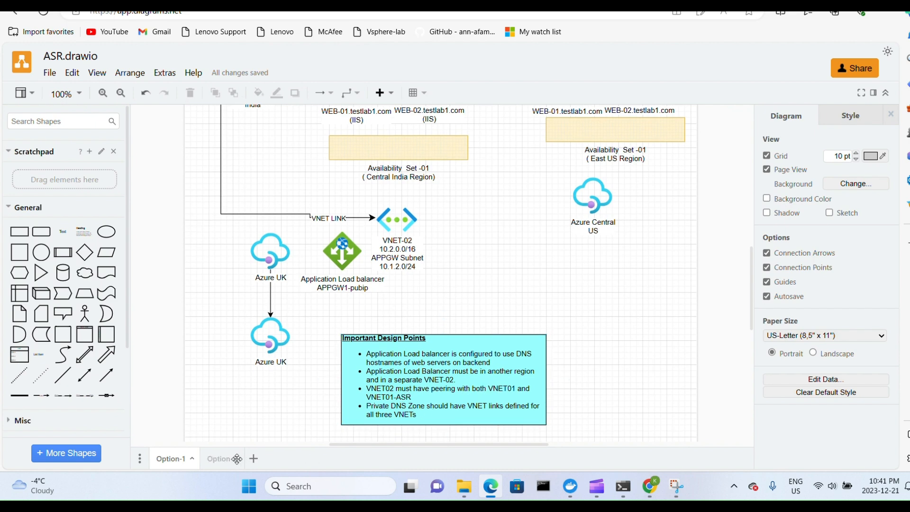
Open the Option-2 page of the diagram and examine its regional application load balancers, the Traffic Manager in front of them and the replicated web servers.
left_click(232, 458)
scroll(391, 377, "up", 2)
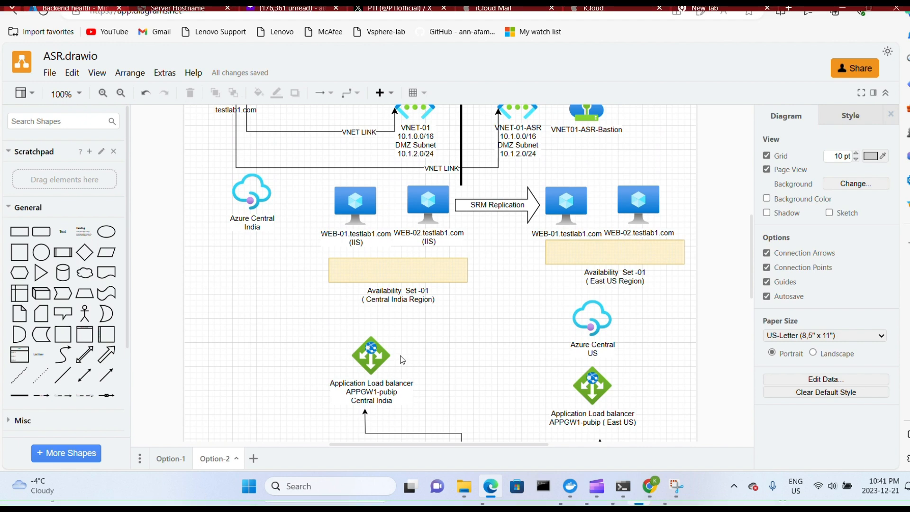
scroll(413, 342, "down", 2)
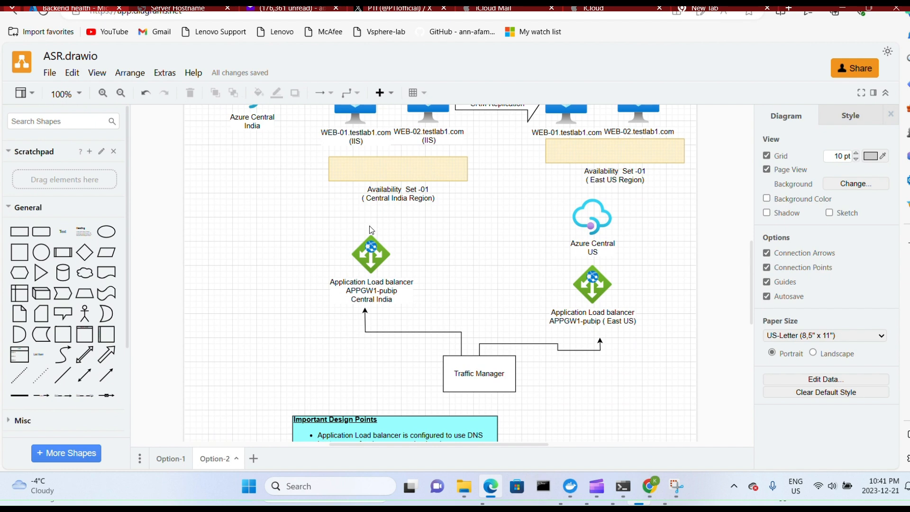
scroll(467, 220, "down", 1)
scroll(467, 221, "up", 1)
scroll(435, 277, "up", 1)
scroll(435, 275, "down", 1)
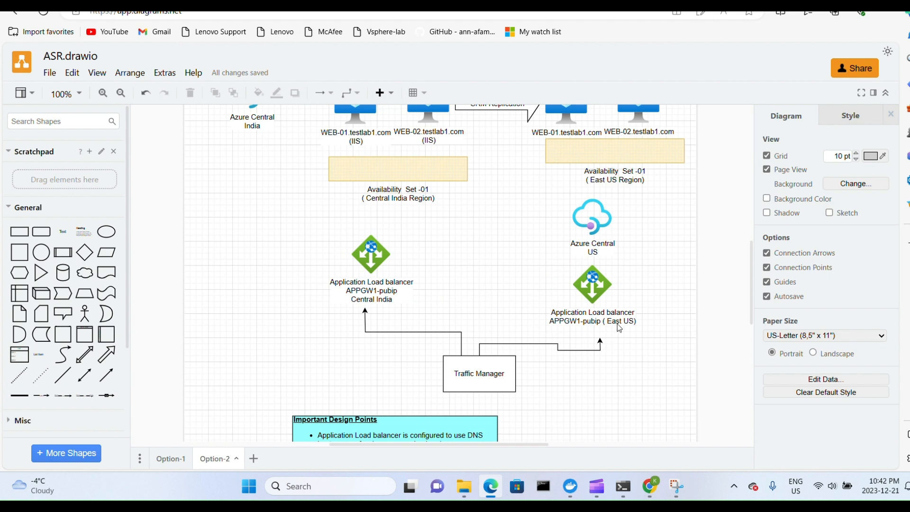
scroll(527, 373, "down", 2)
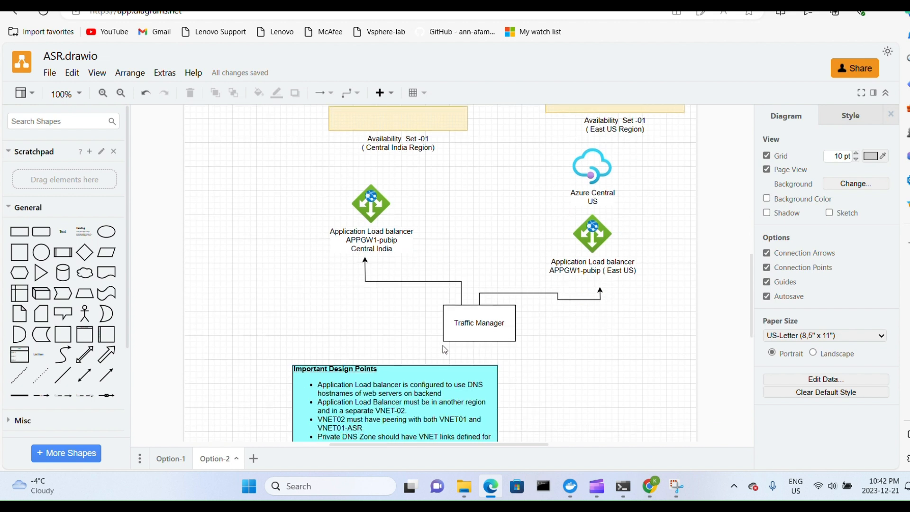
left_click(476, 318)
scroll(432, 326, "up", 4)
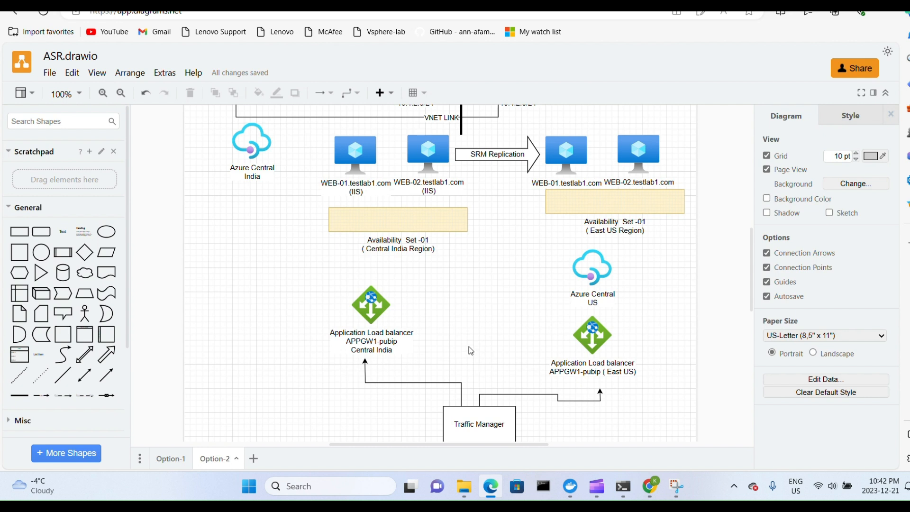
scroll(469, 348, "down", 1)
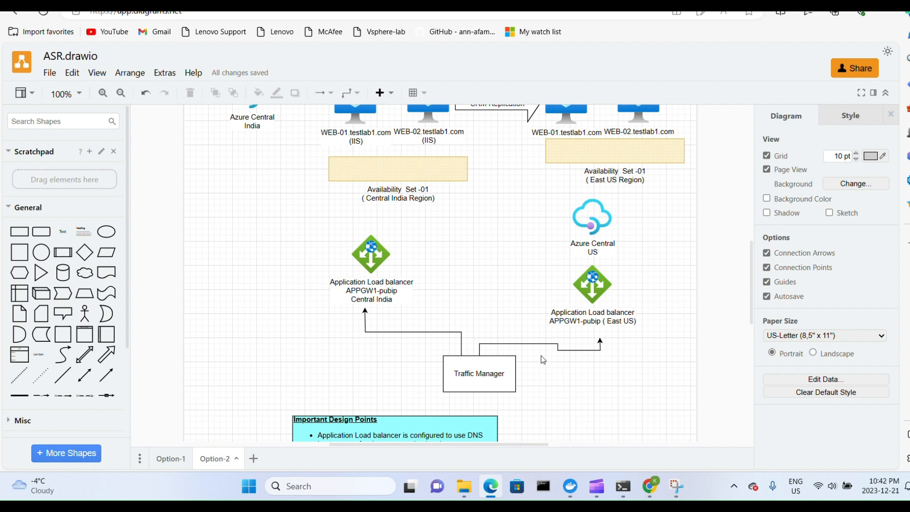